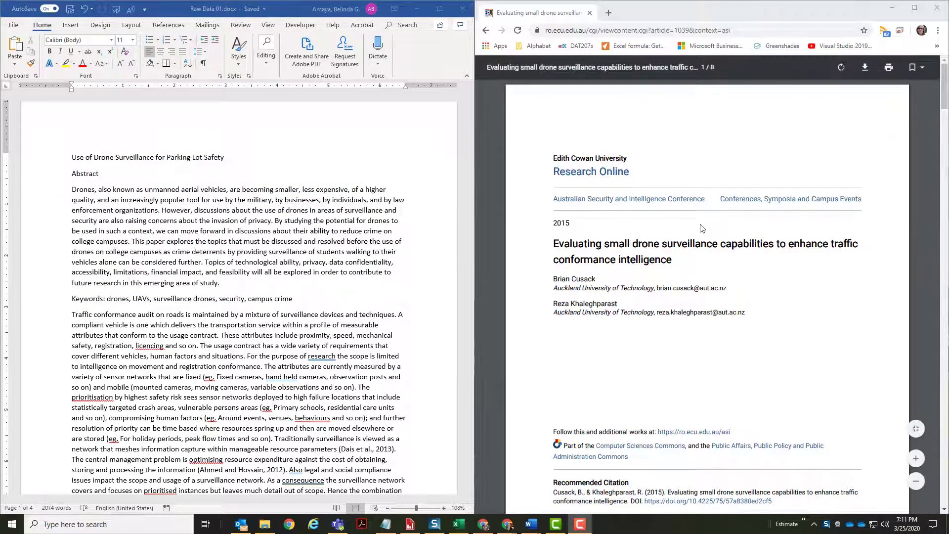
- Review Raw Data 01.docx down to its references, then reposition its window at the top centre
scroll(700, 225, "down", 4)
scroll(700, 225, "up", 4)
scroll(700, 225, "down", 5)
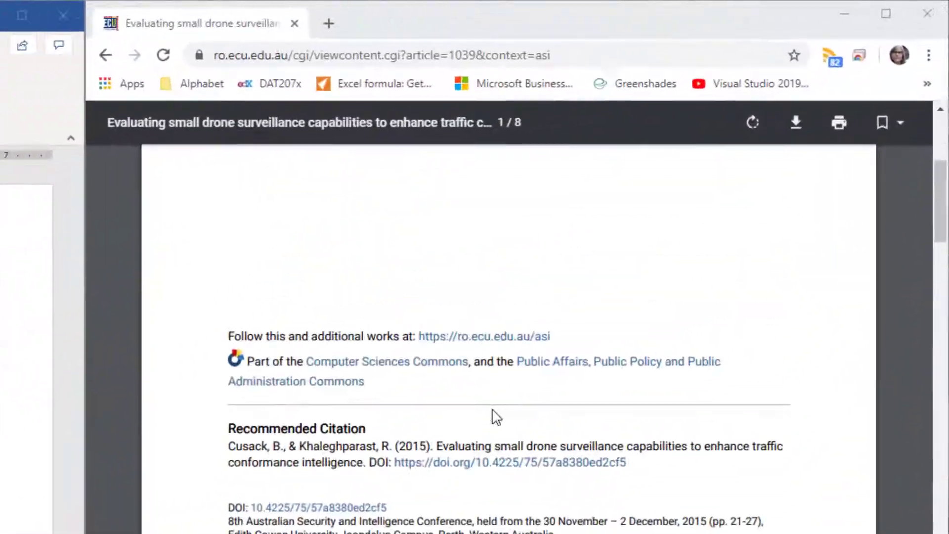
scroll(496, 417, "down", 15)
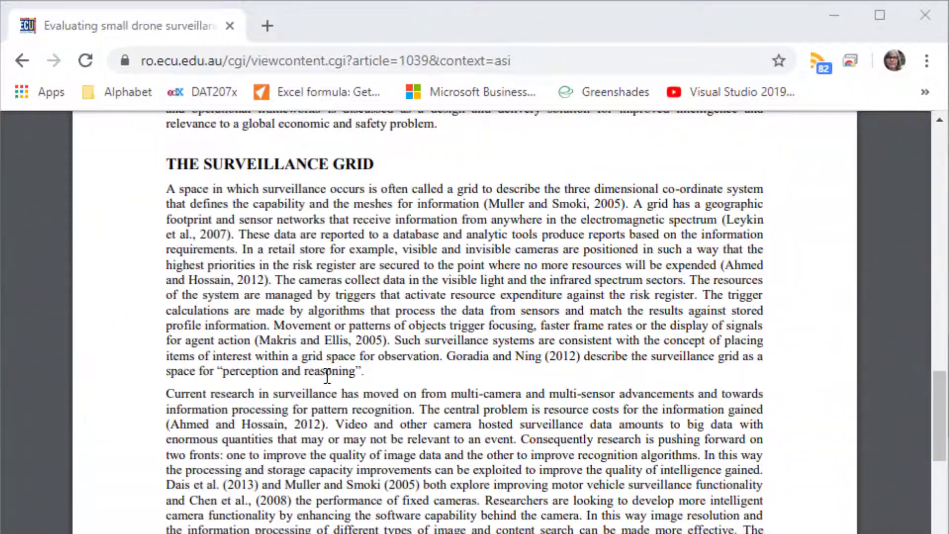
scroll(318, 435, "up", 20)
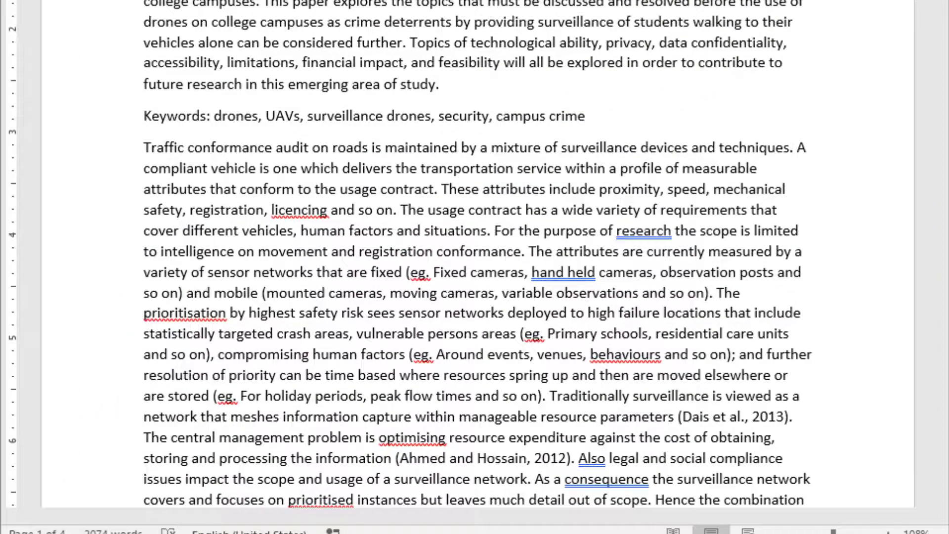
scroll(475, 267, "down", 12)
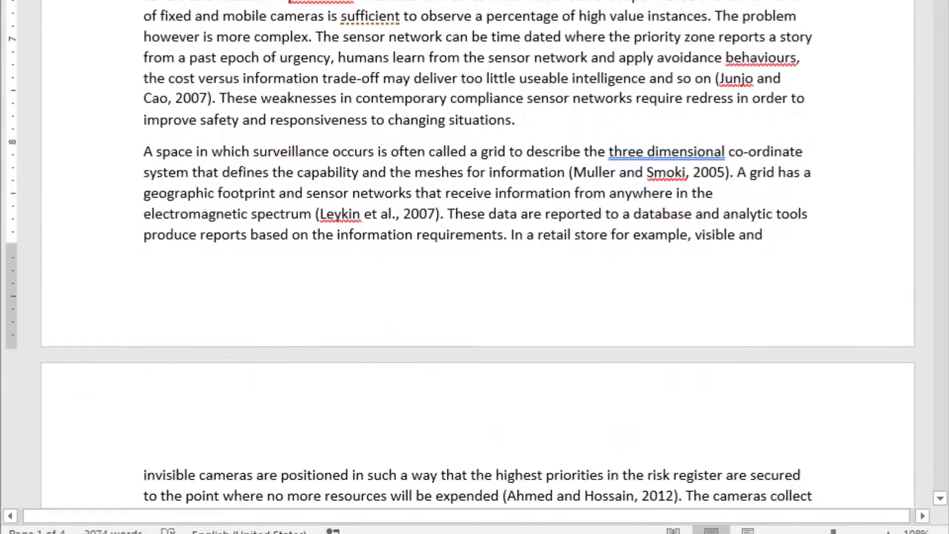
scroll(475, 267, "down", 7)
scroll(475, 267, "down", 20)
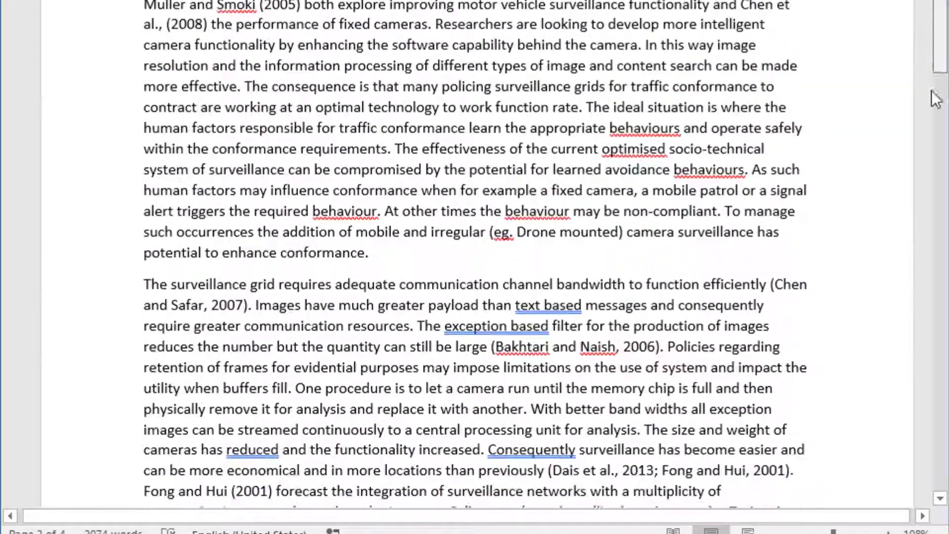
scroll(944, 368, "up", 5)
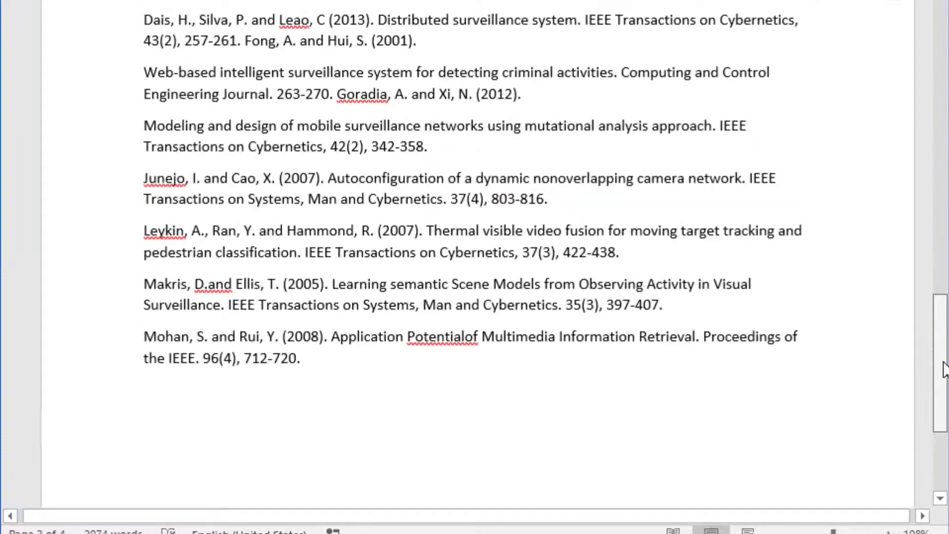
scroll(944, 368, "up", 15)
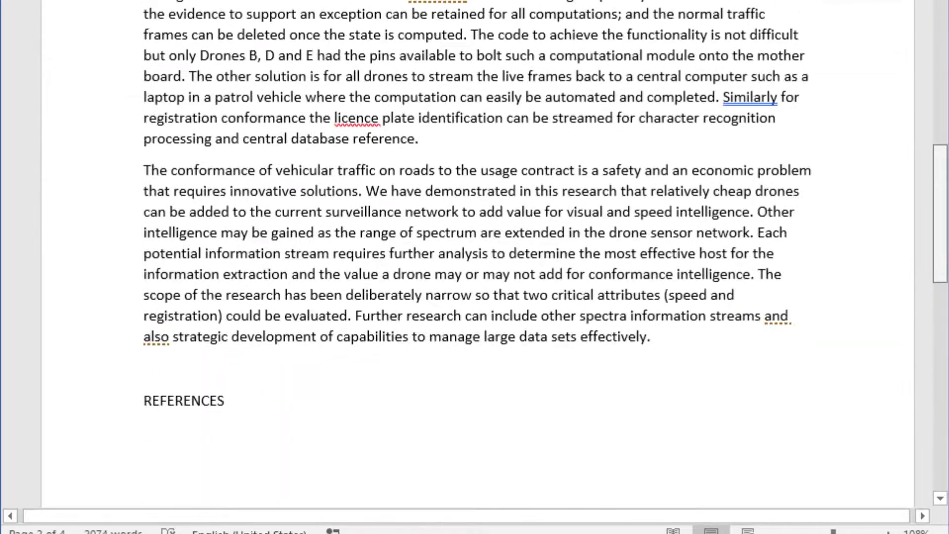
scroll(474, 267, "up", 15)
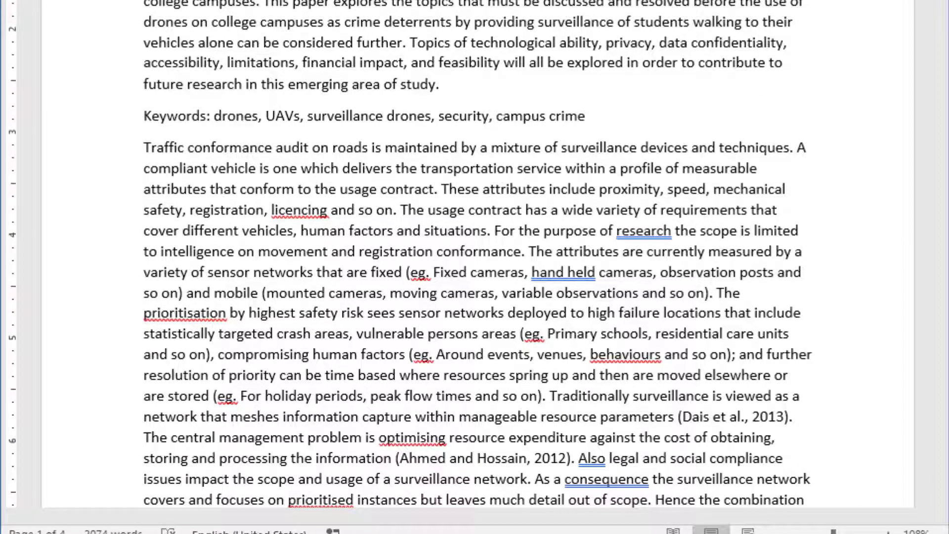
left_click_drag(474, 0, 0, 0)
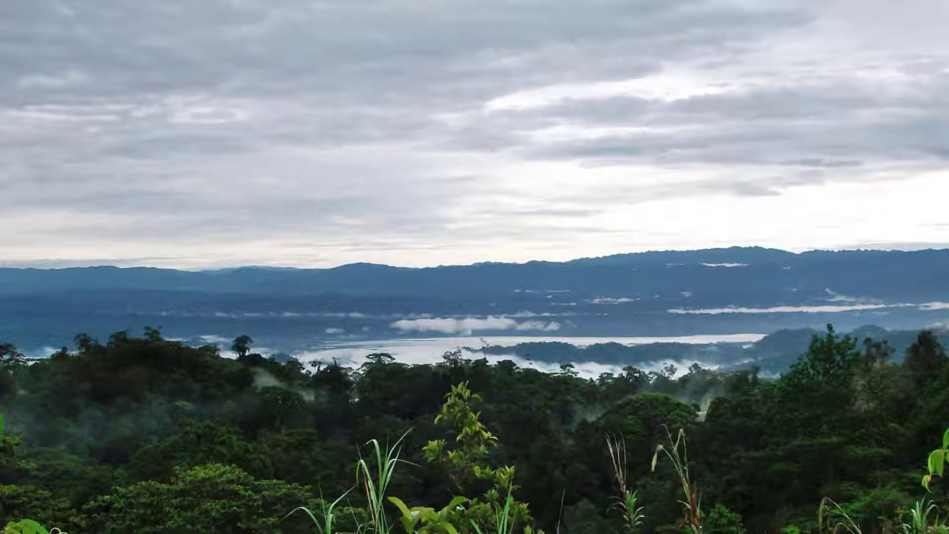
left_click_drag(726, 533, 538, 7)
- Create a new document from the 'APA style paper' template found by searching online templates for APA
left_click(188, 28)
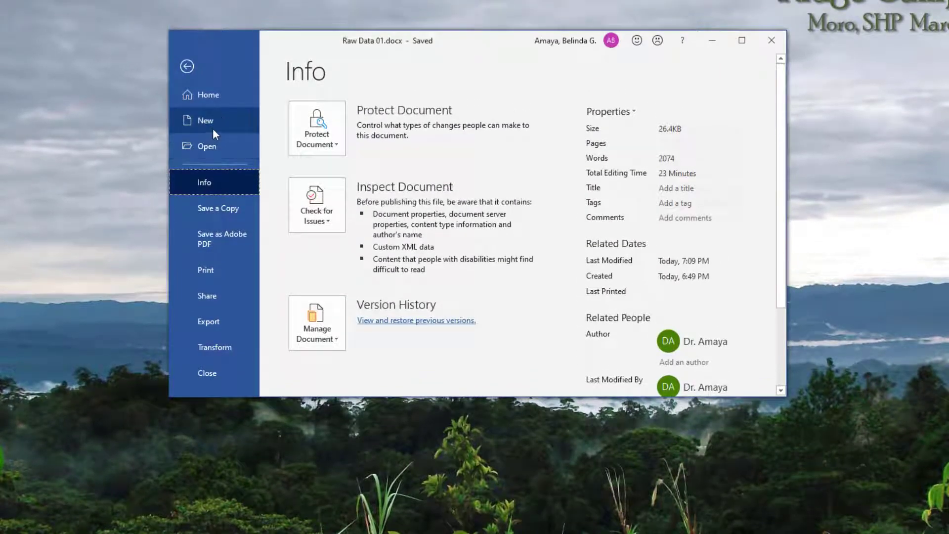
left_click(212, 125)
left_click(422, 111)
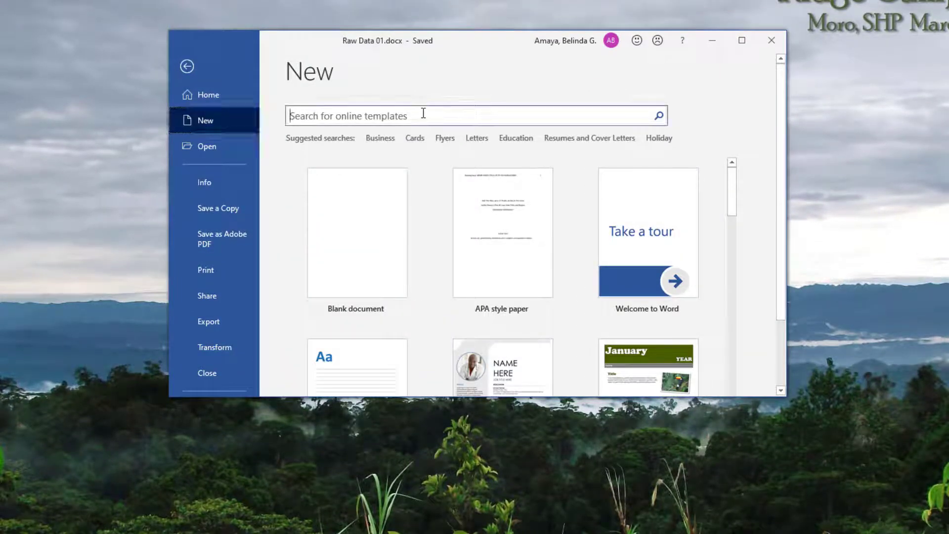
type("APA")
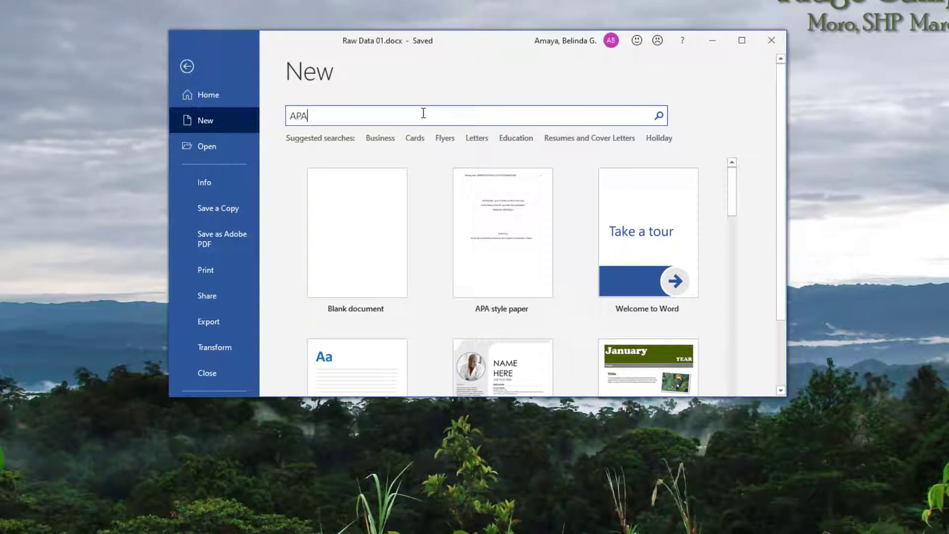
key("Return")
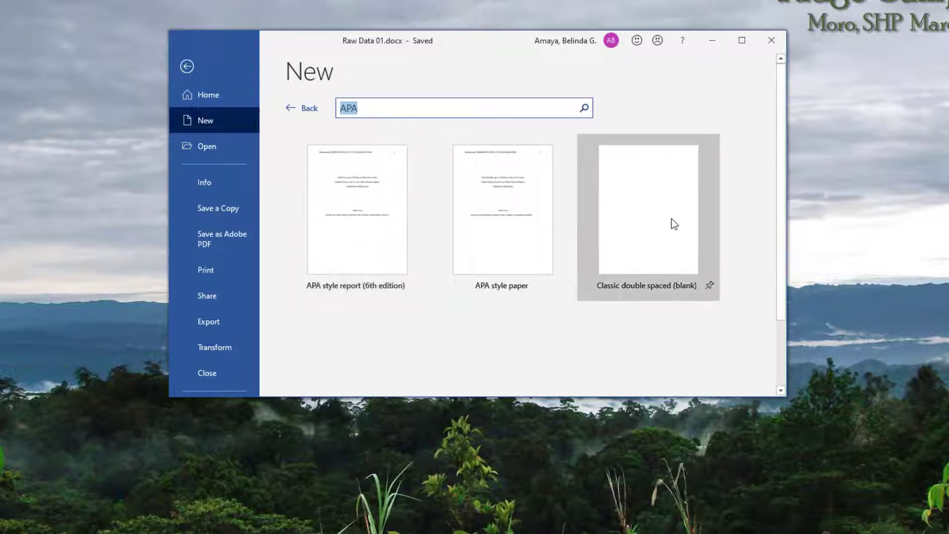
left_click(503, 225)
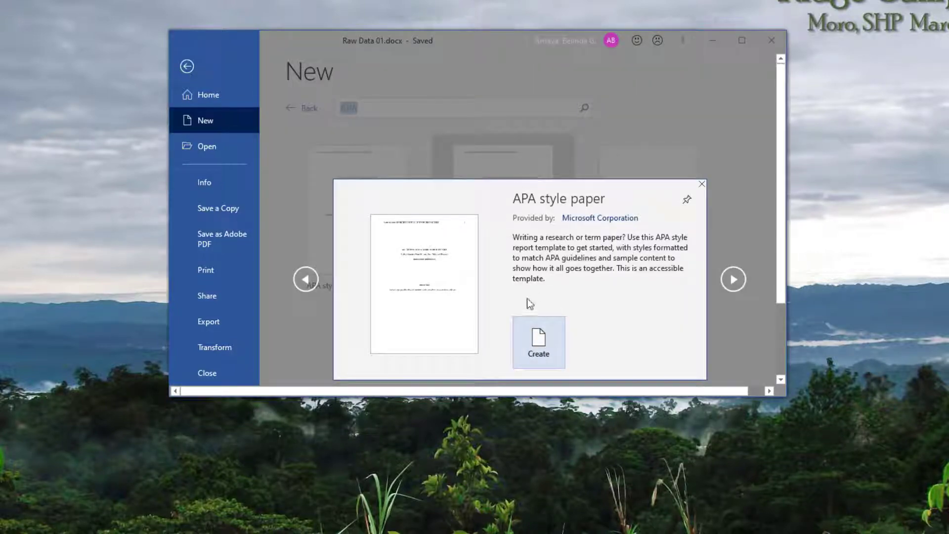
left_click(533, 341)
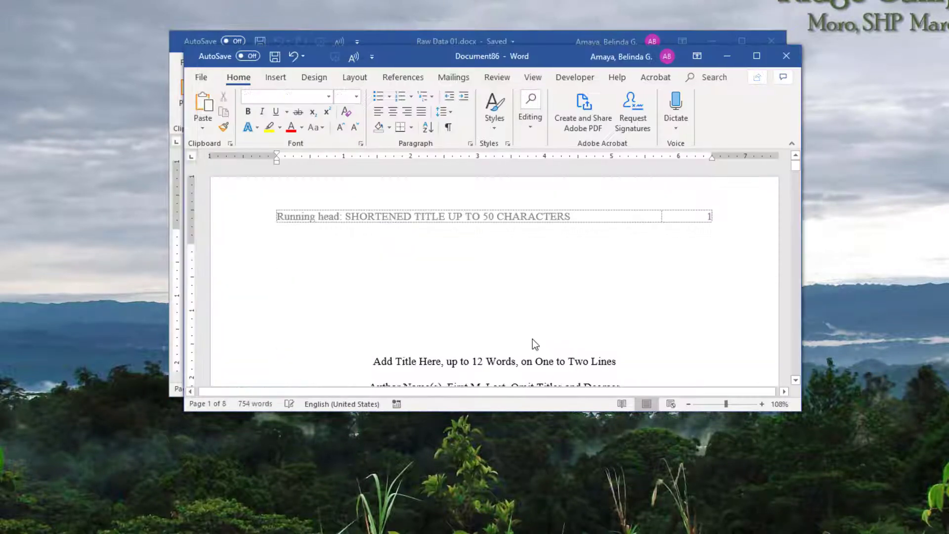
- Move and resize the Raw Data window, then snap the APA document to the right half
left_click_drag(538, 54, 622, 0)
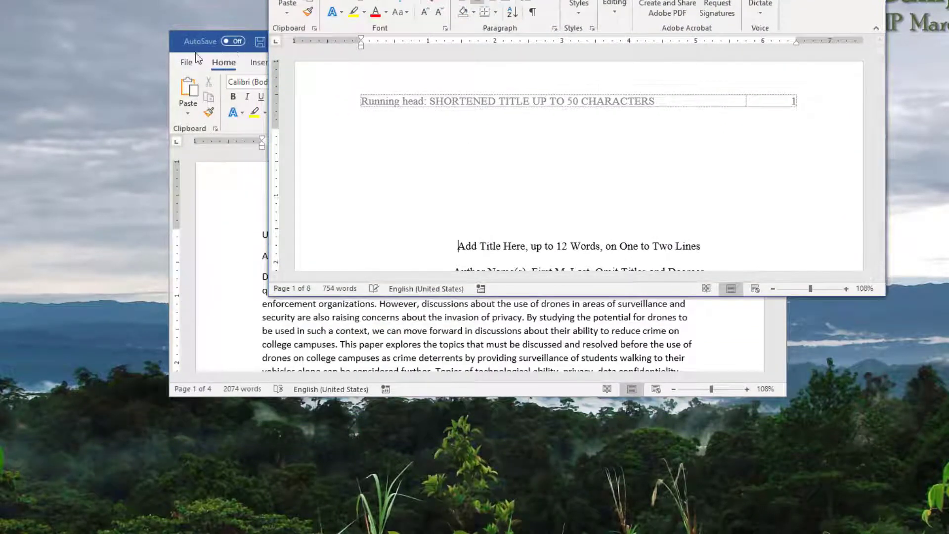
left_click(177, 45)
left_click(119, 95)
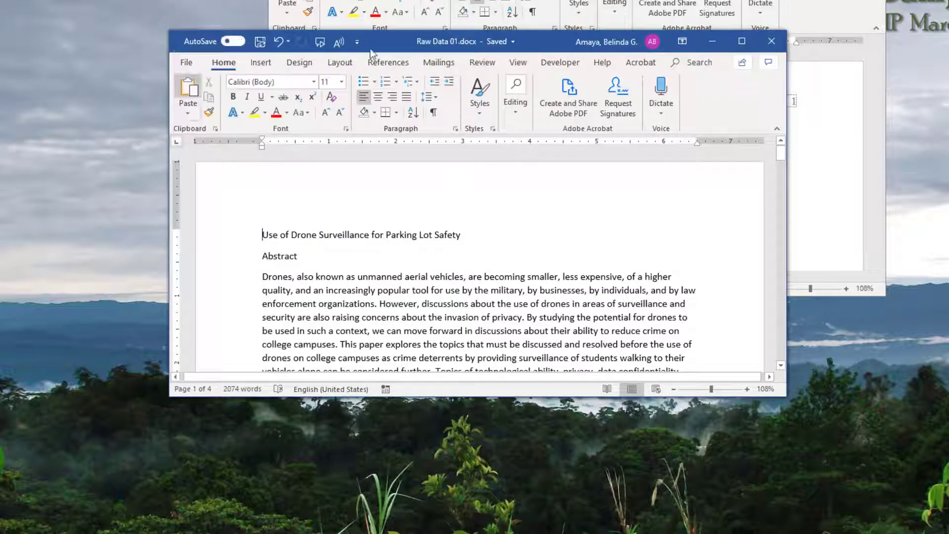
left_click_drag(416, 43, 221, 0)
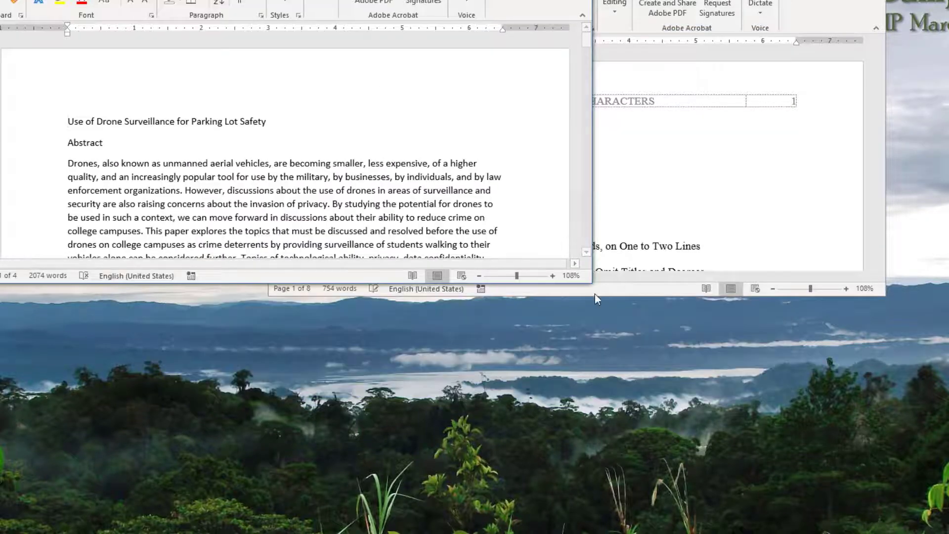
left_click_drag(592, 285, 417, 533)
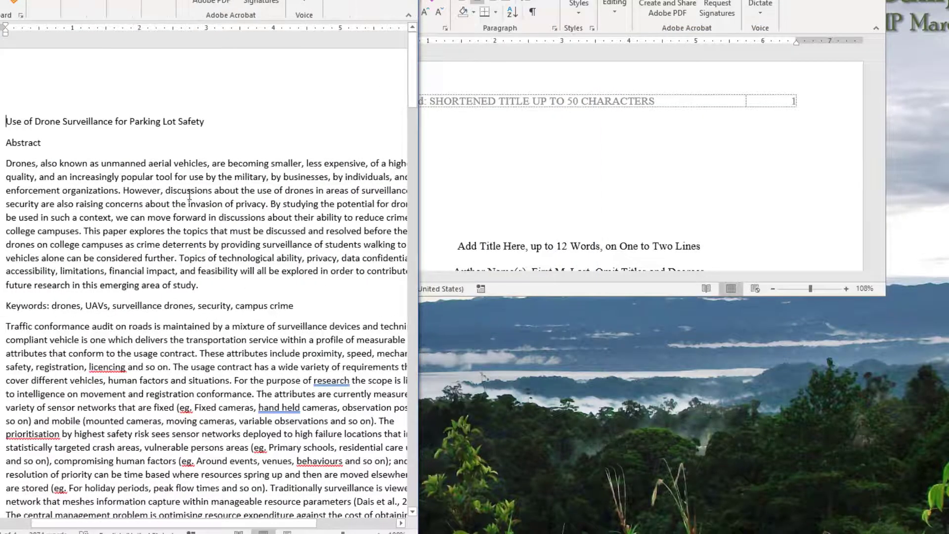
scroll(212, 238, "down", 12)
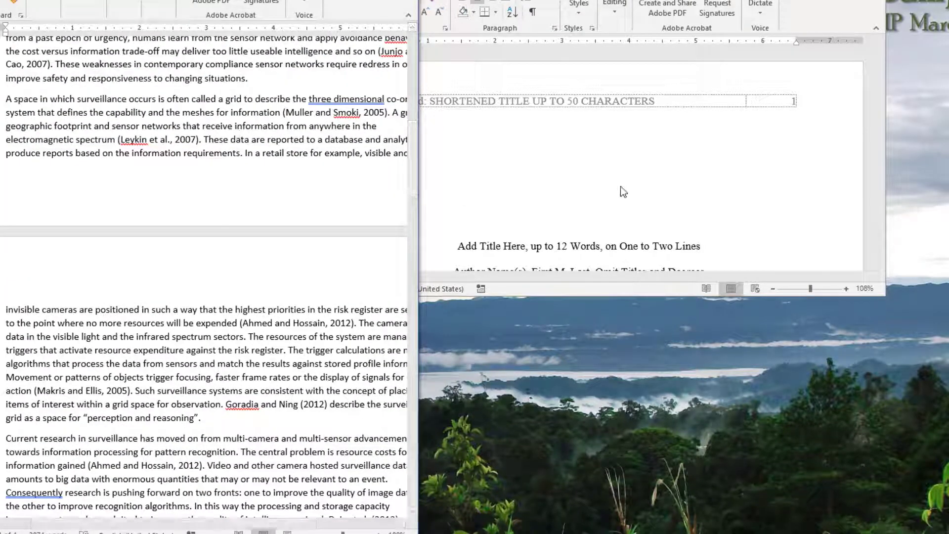
scroll(169, 346, "down", 4)
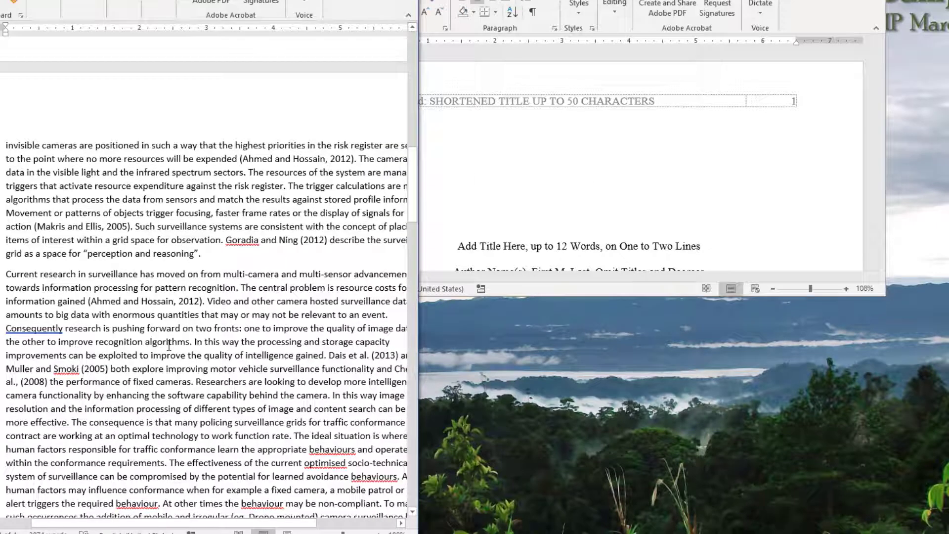
left_click(627, 200)
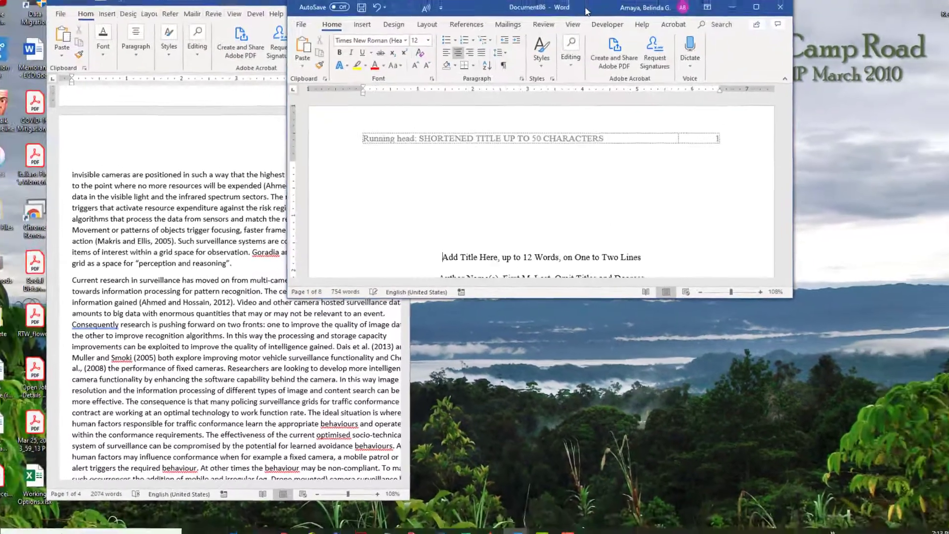
key("super+Right")
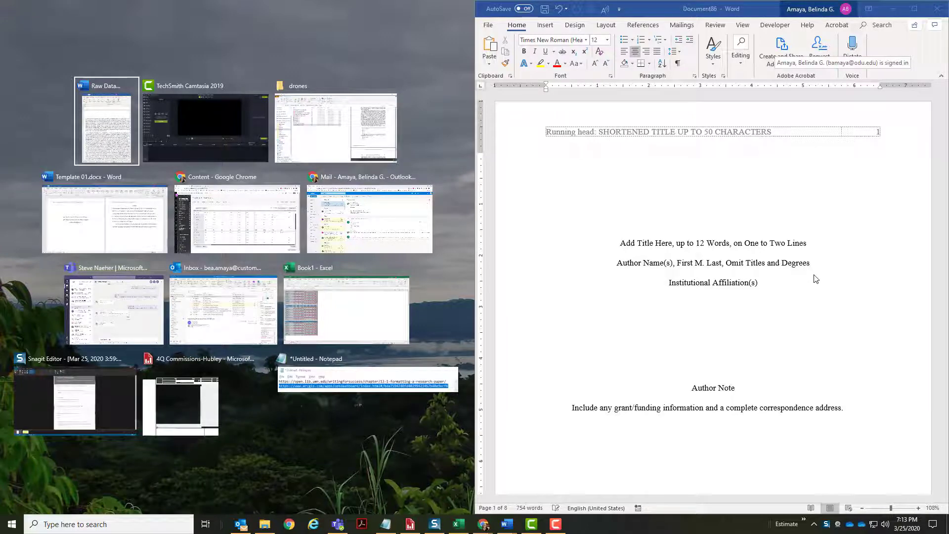
- Put Raw Data 01.docx in the left half and inspect the APA document's running head placeholder
left_click(720, 12)
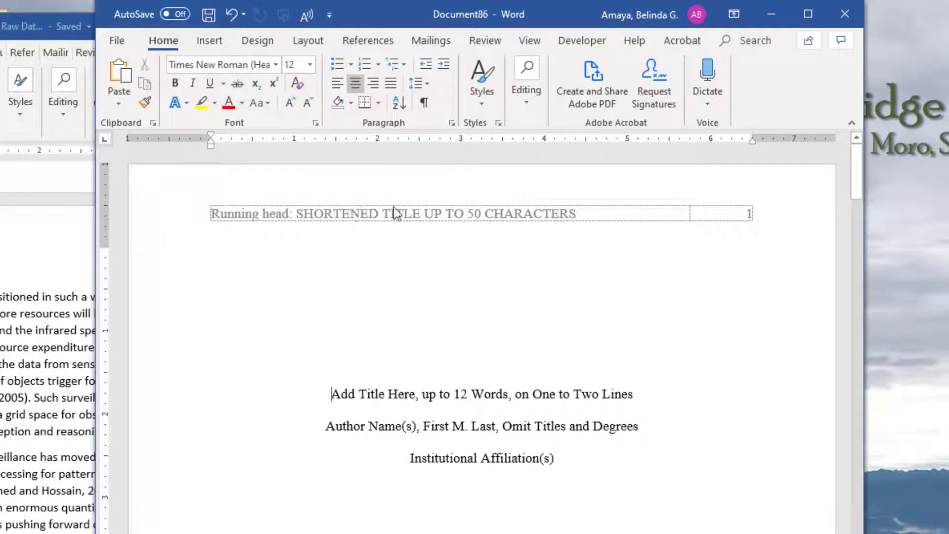
left_click(527, 209)
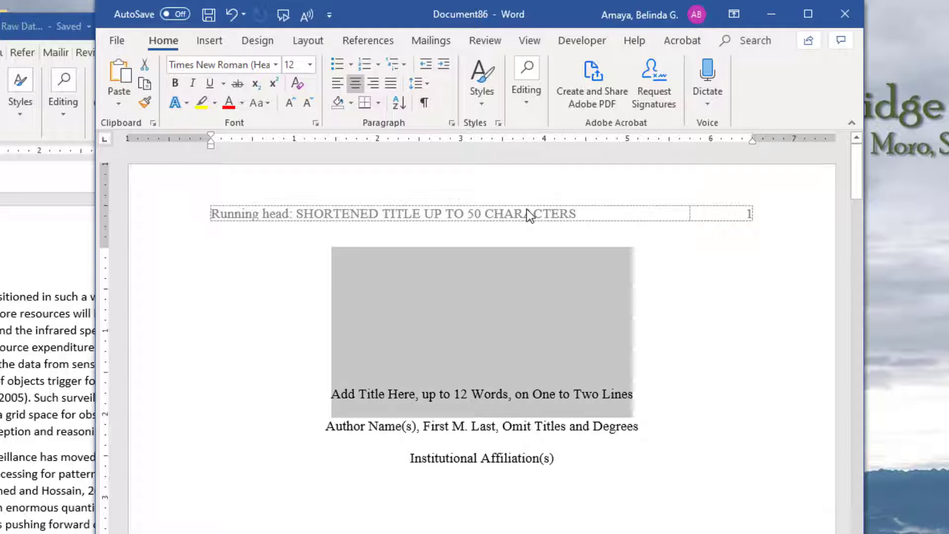
double_click(527, 209)
left_click(526, 209)
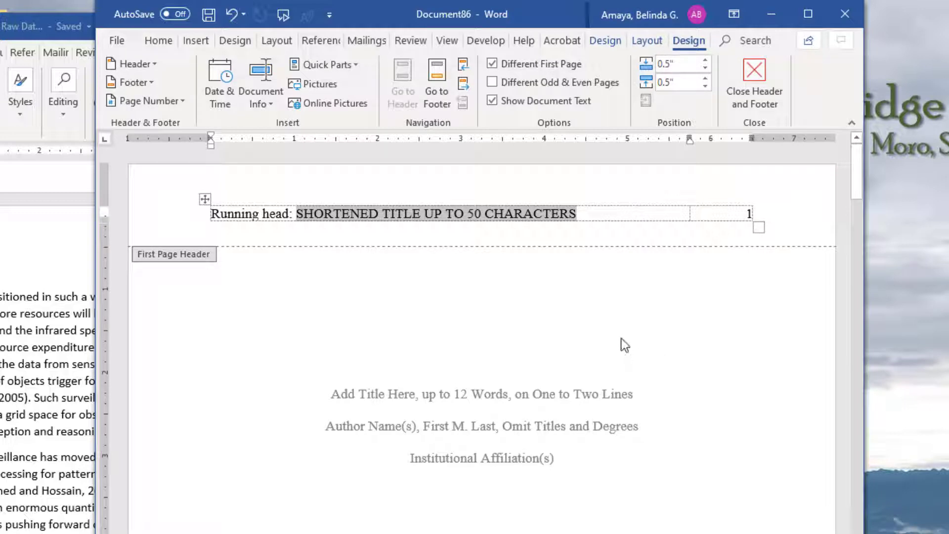
double_click(494, 404)
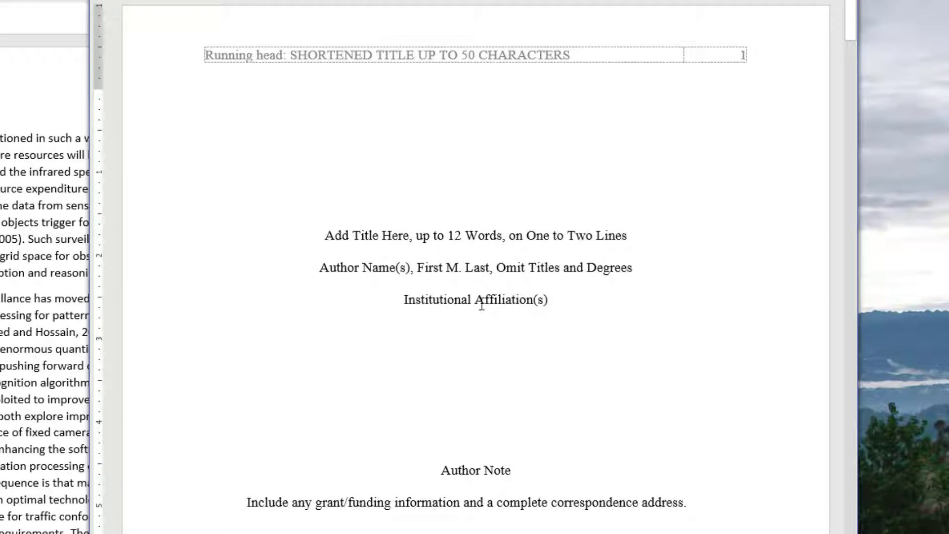
left_click(523, 465)
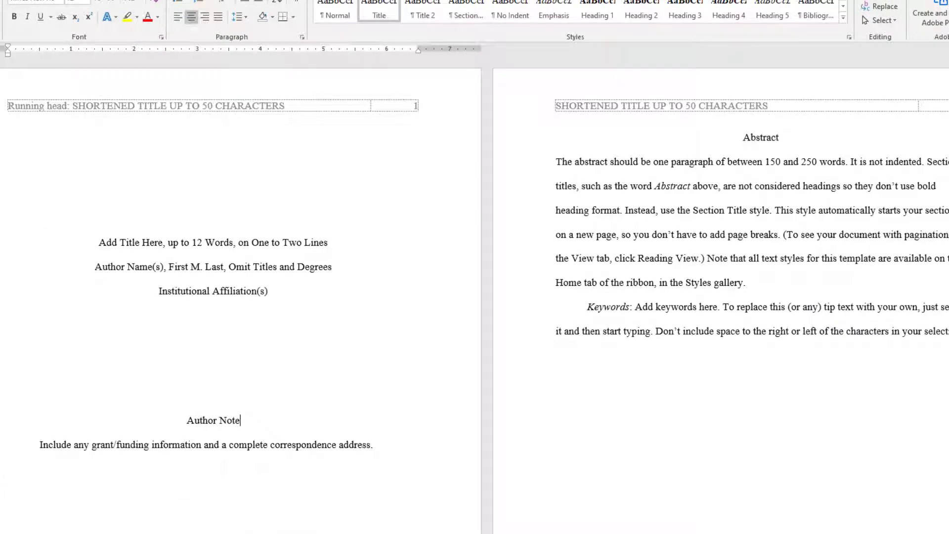
left_click_drag(3, 421, 2, 445)
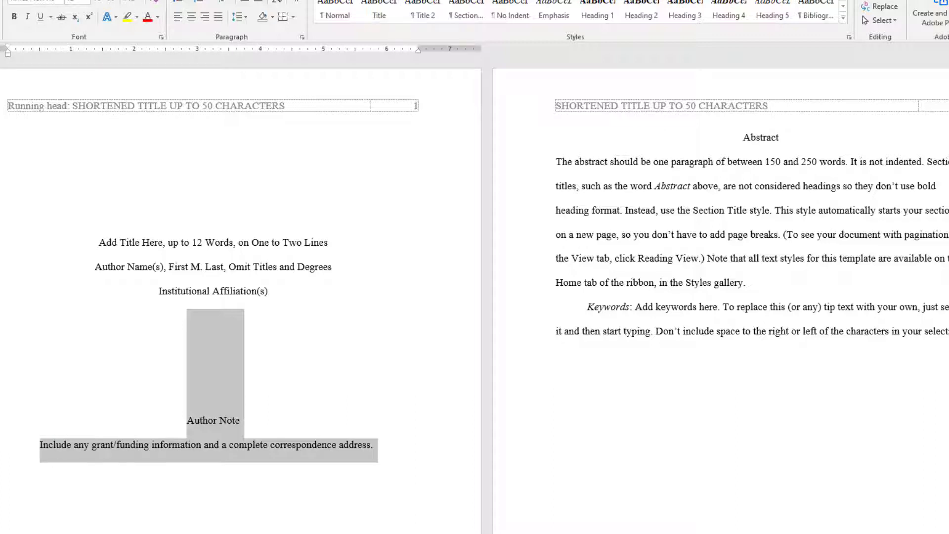
key("Delete")
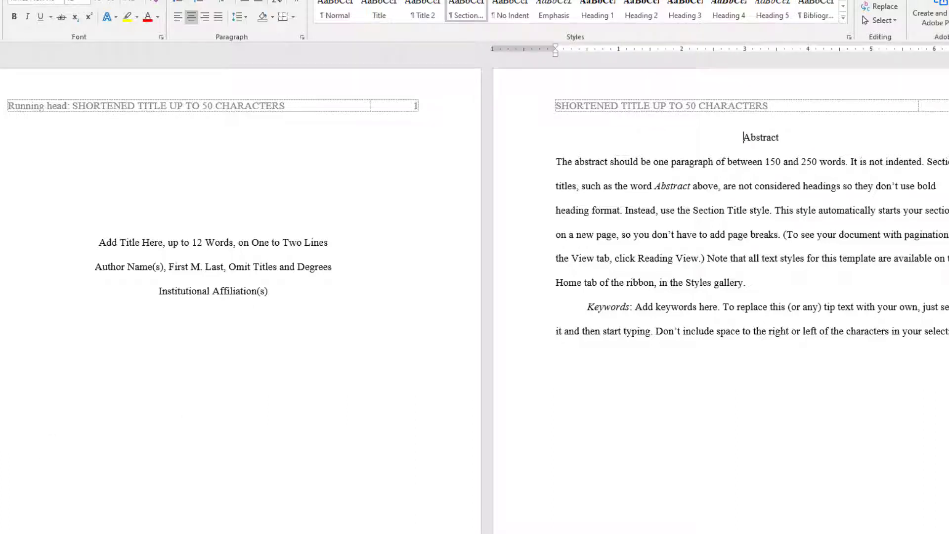
scroll(212, 307, "down", 5)
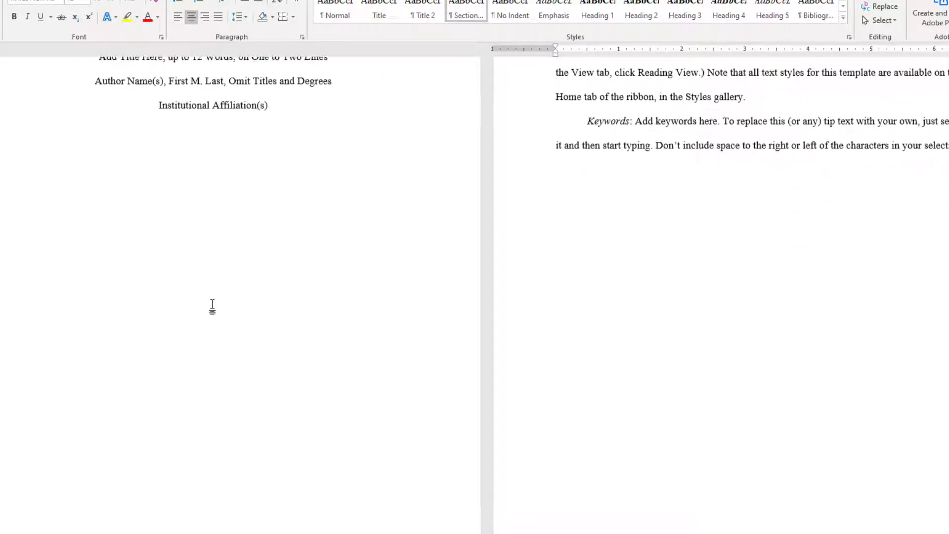
scroll(213, 306, "up", 6)
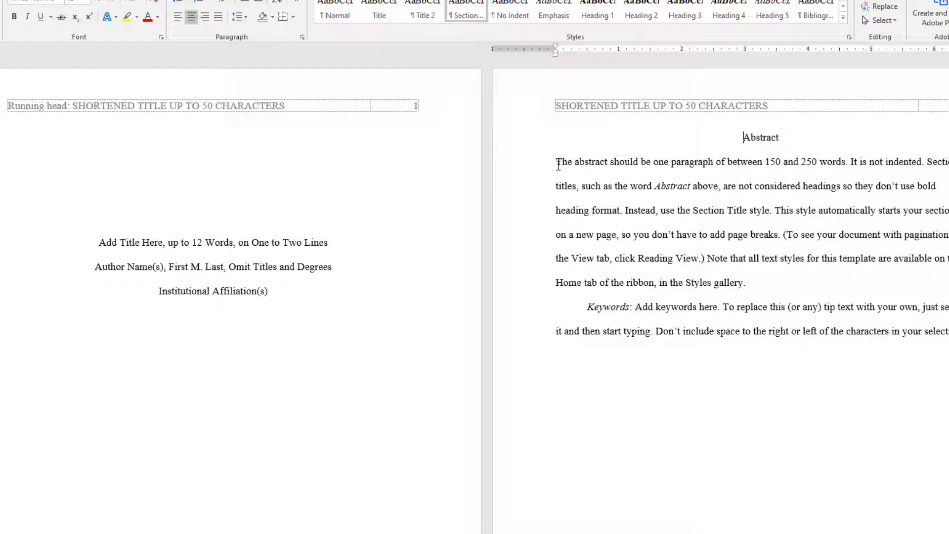
scroll(588, 238, "down", 5)
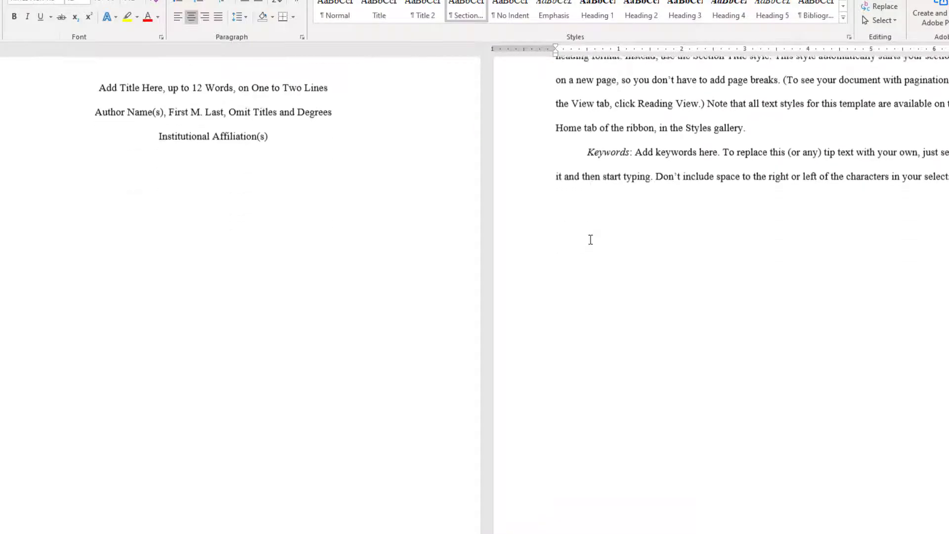
scroll(589, 237, "down", 7)
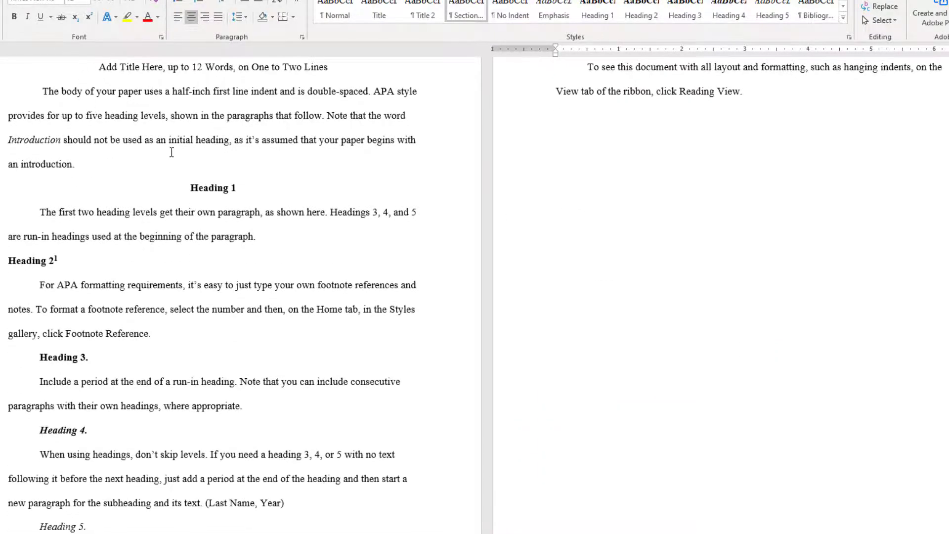
scroll(572, 248, "up", 3)
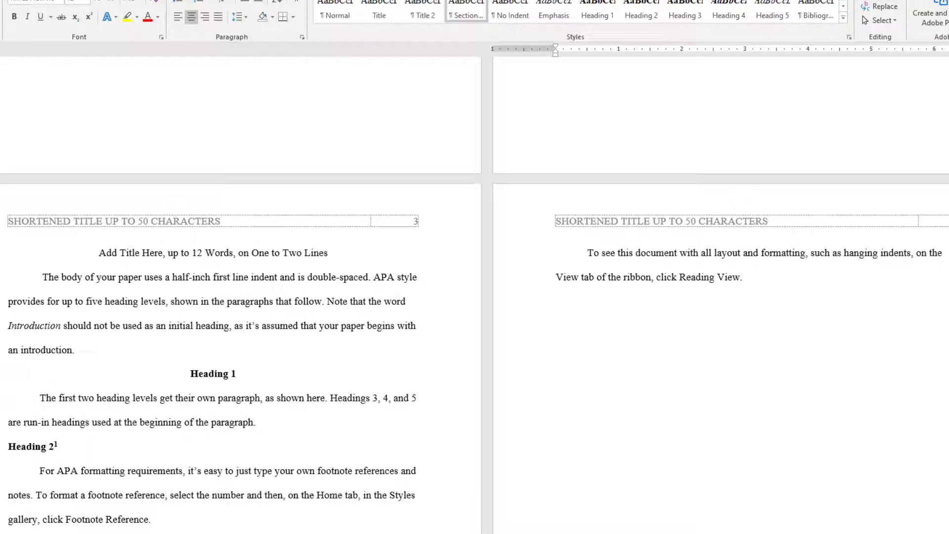
mouse_move(196, 377)
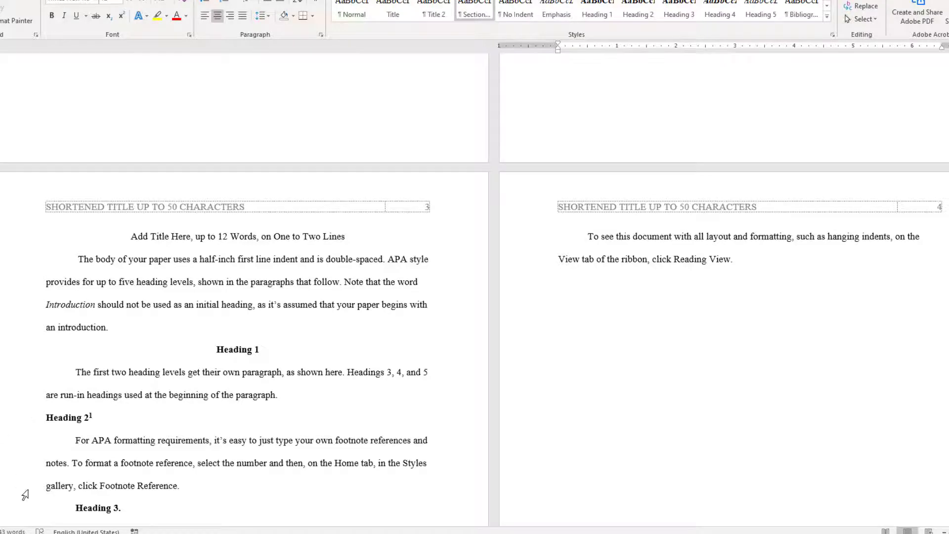
- Select the template's sample headings and paragraphs through page 4's tip text and delete them
scroll(25, 495, "down", 3)
scroll(32, 483, "up", 4)
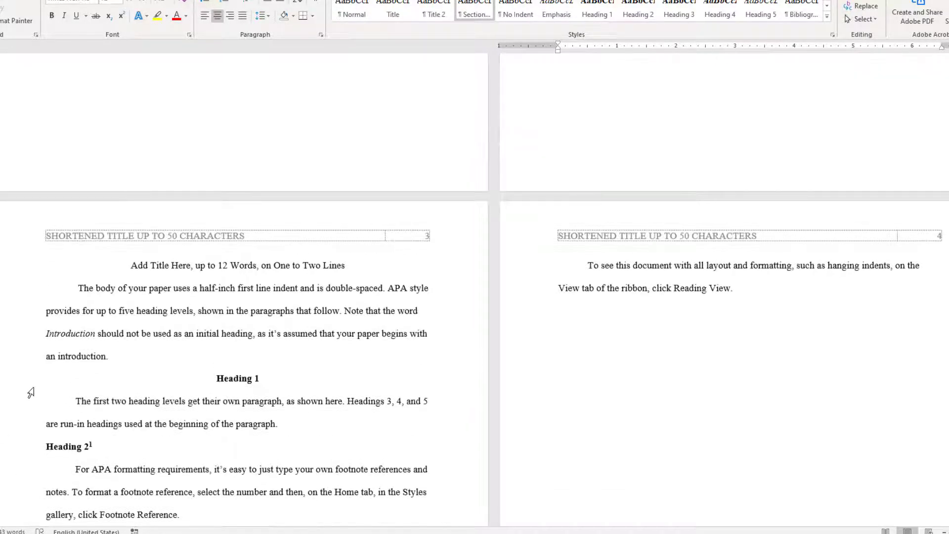
left_click_drag(31, 393, 62, 441)
left_click_drag(397, 373, 714, 297)
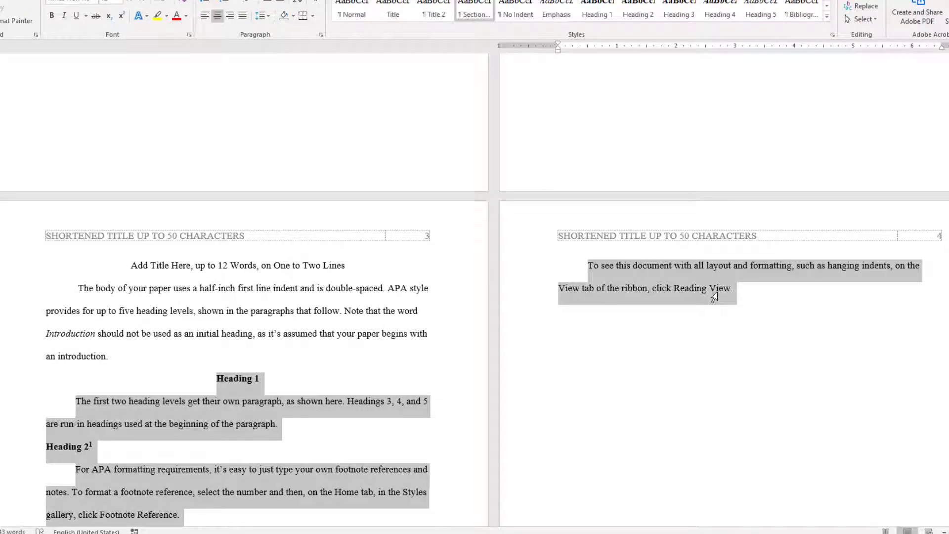
scroll(832, 330, "down", 3)
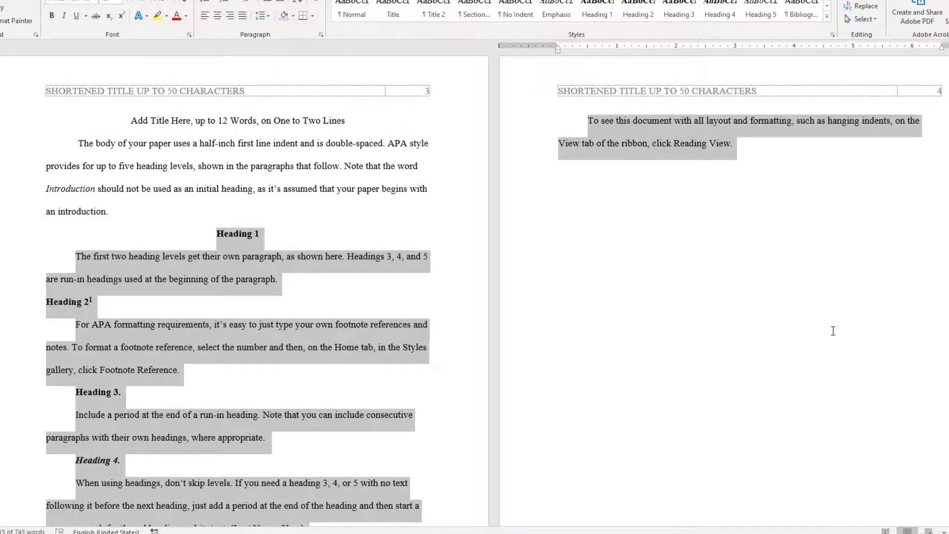
key("Delete")
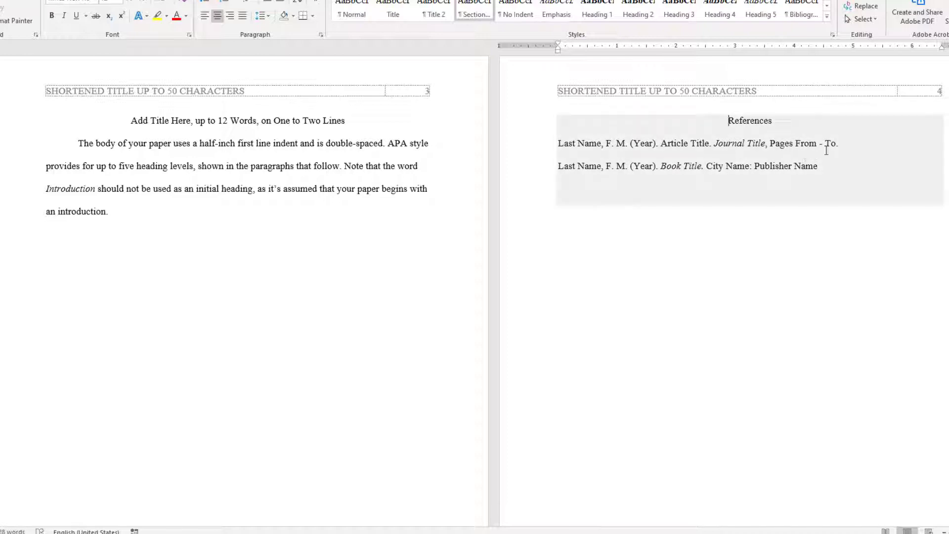
left_click(566, 123)
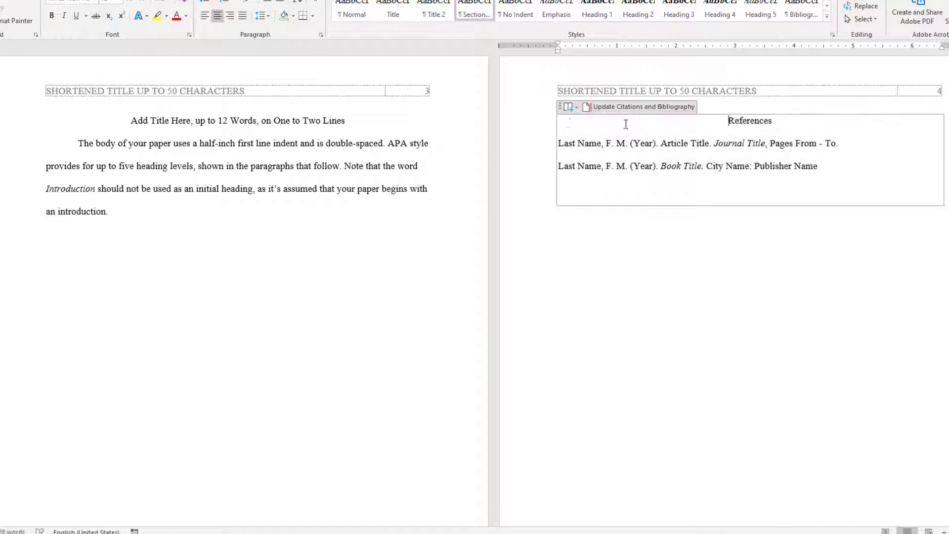
left_click(559, 106)
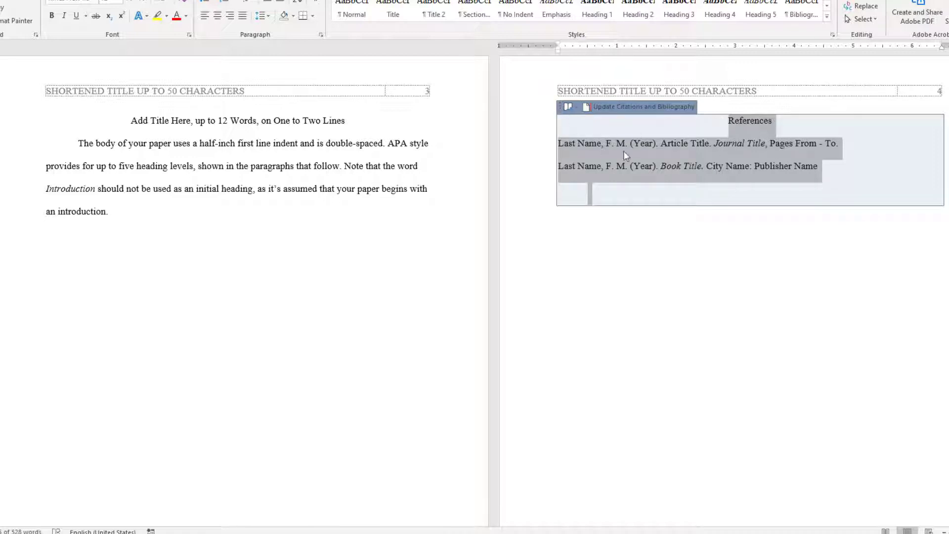
- Select everything from the Footnotes heading through the Table 1 and Figure 1 pages
left_click(723, 238)
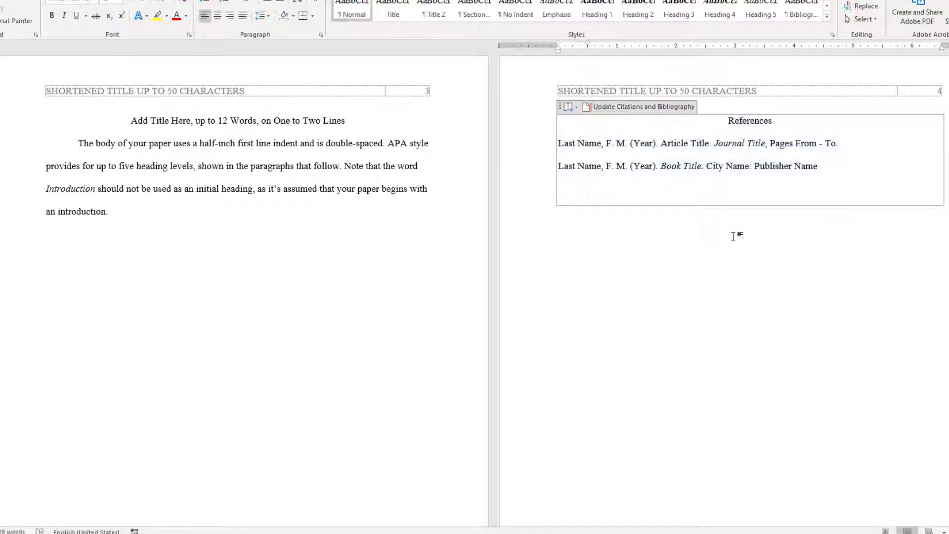
scroll(735, 235, "down", 10)
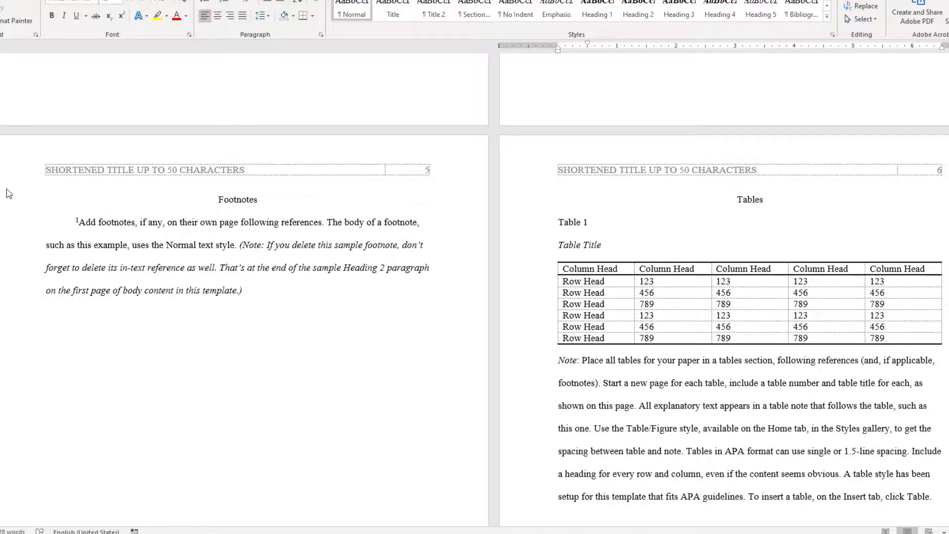
left_click(1, 212)
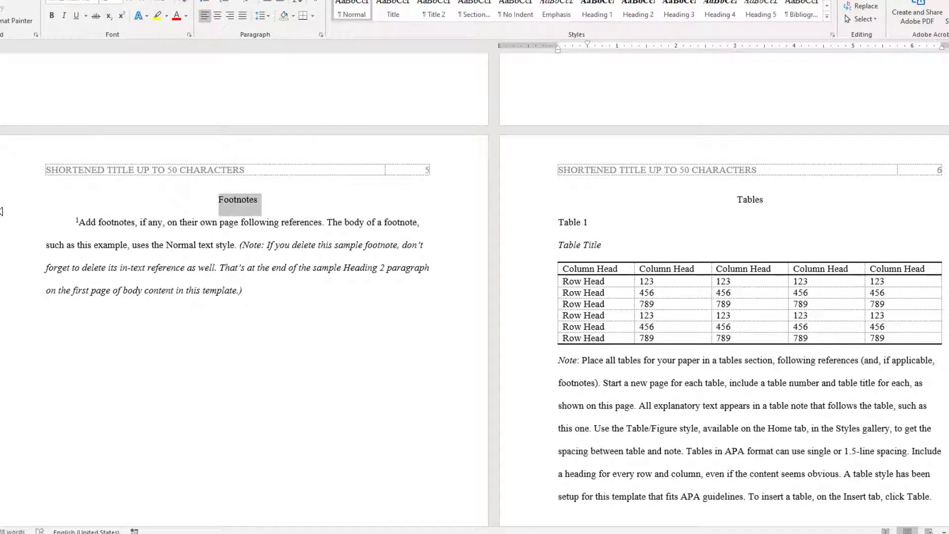
left_click_drag(1, 211, 714, 532)
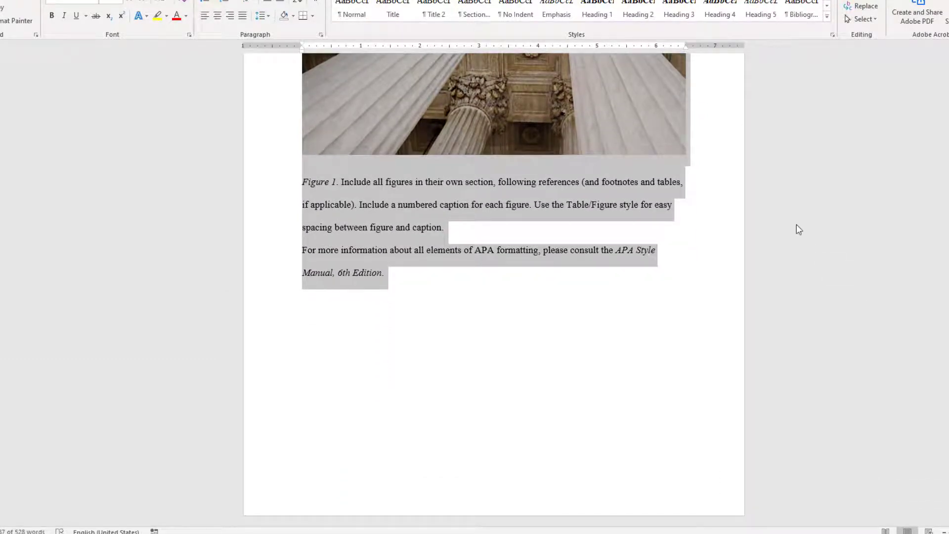
scroll(798, 229, "up", 5)
scroll(797, 257, "up", 10)
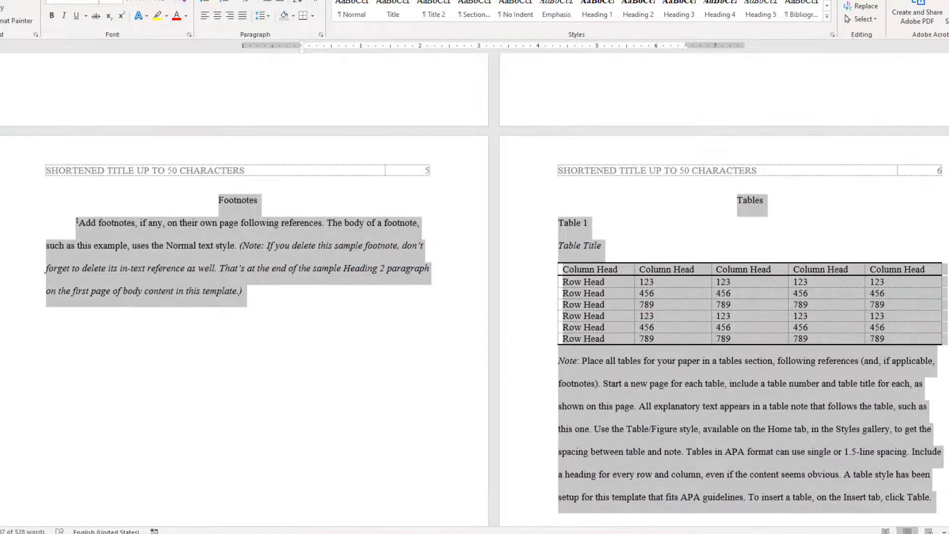
scroll(553, 258, "down", 8)
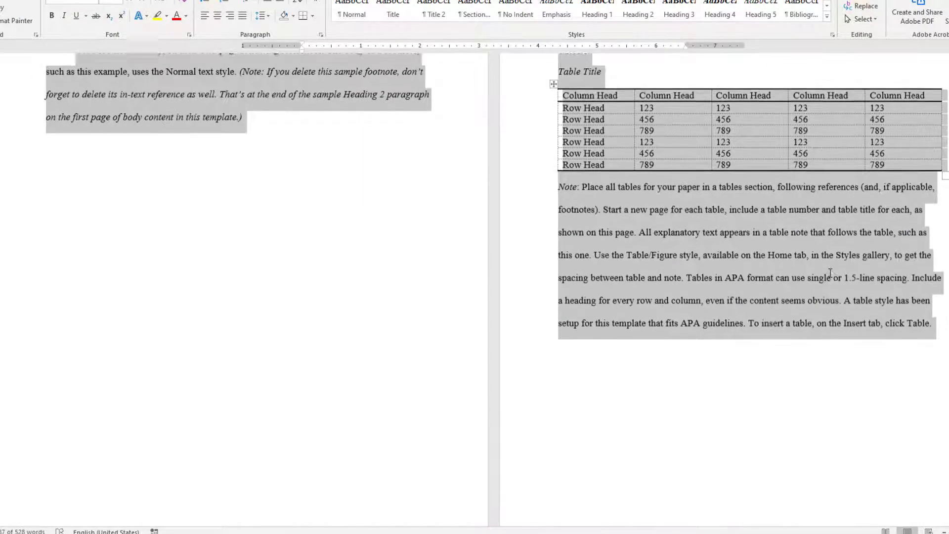
scroll(831, 274, "down", 9)
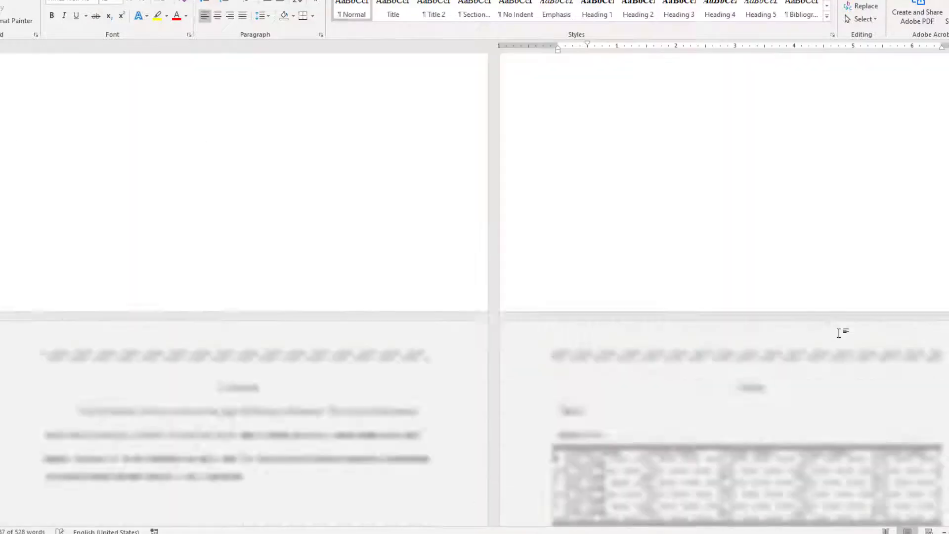
- Scroll back to the References page once the Footnotes, Tables and Figures content is gone
scroll(839, 333, "up", 1)
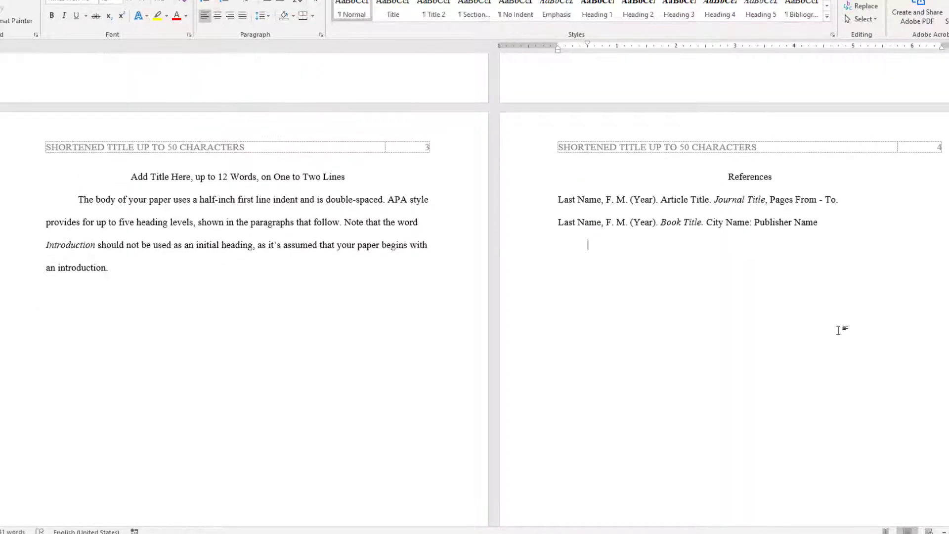
scroll(839, 329, "up", 12)
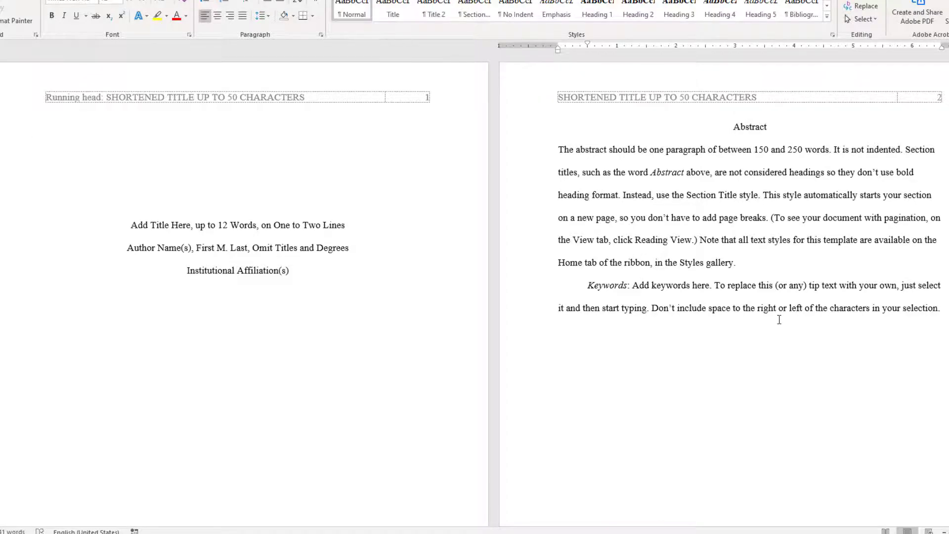
scroll(779, 320, "down", 15)
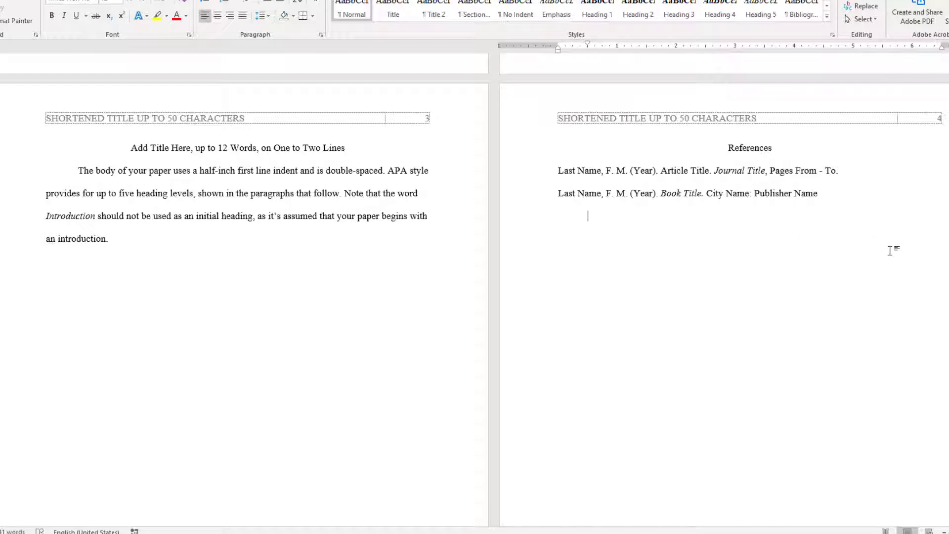
- Type a References heading with Author 1 and Author 2 entries, padding each with pasted 'blah' filler
type("Re")
type("ferences")
type("Autho")
type("r")
type("Author")
type(" 2")
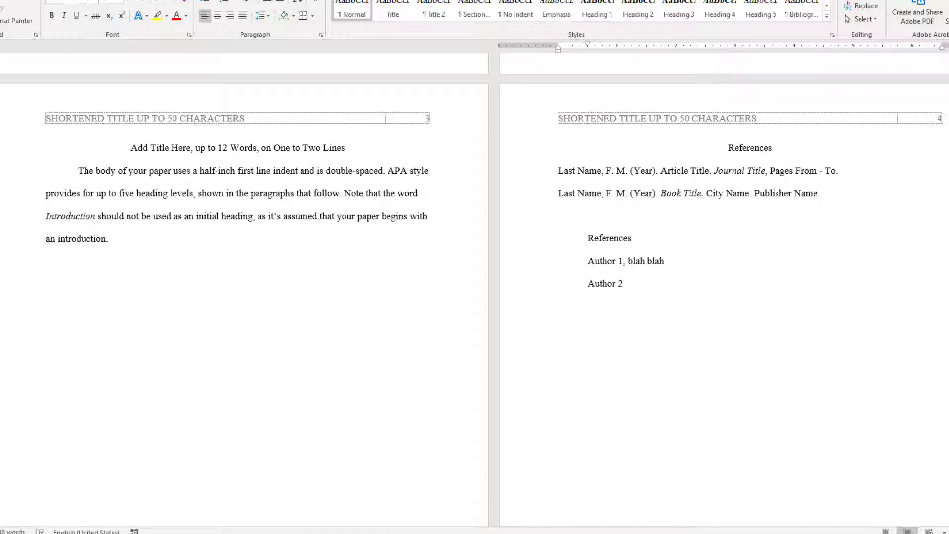
key("ctrl+shift+Left")
key("ctrl+shift+Left")
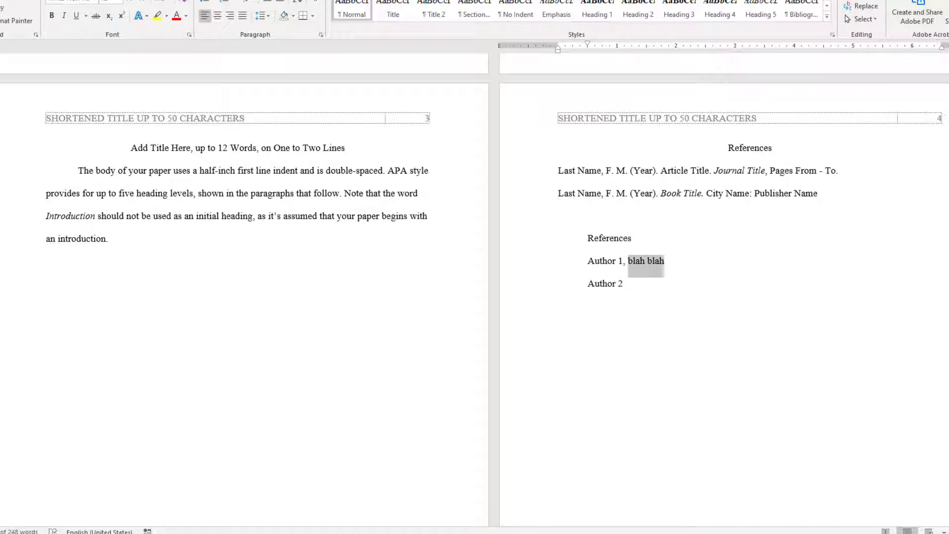
key("Right")
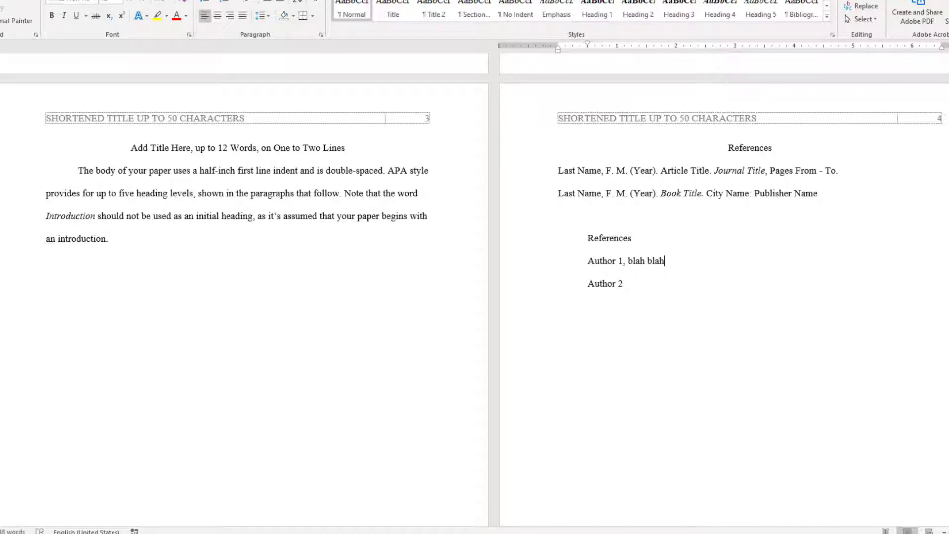
key("ctrl+v")
key("ctrl+v")
key("ctrl+v")
key("ctrl+v")
key("ctrl+v")
key("ctrl+v")
key("ctrl+v")
key("ctrl+v")
key("ctrl+v")
key("ctrl+v")
key("ctrl+v")
key("ctrl+v")
key("ctrl+v")
key("ctrl+v")
key("ctrl+v")
key("ctrl+v")
key("ctrl+v")
key("ctrl+v")
key("ctrl+v")
key("ctrl+v")
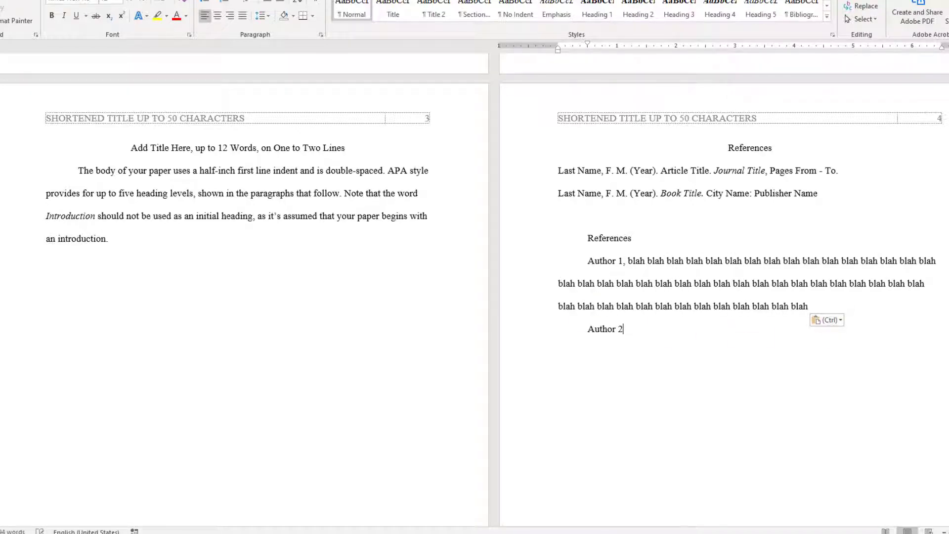
key("ctrl+v")
key("ctrl+v")
key("ctrl+v")
key("ctrl+v")
key("ctrl+v")
key("ctrl+v")
key("ctrl+v")
key("ctrl+v")
key("ctrl+v")
key("ctrl+v")
key("ctrl+v")
key("ctrl+v")
key("ctrl+v")
key("ctrl+v")
key("ctrl+v")
key("ctrl+v")
key("ctrl+v")
key("ctrl+v")
key("ctrl+v")
key("ctrl+v")
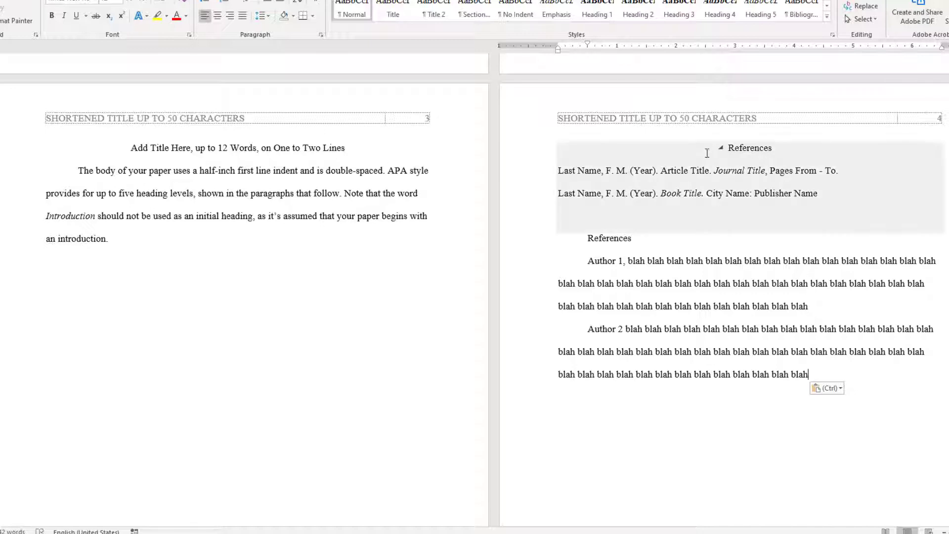
- Delete the placeholder bibliography and its empty content control, then select the new References heading
left_click(560, 149)
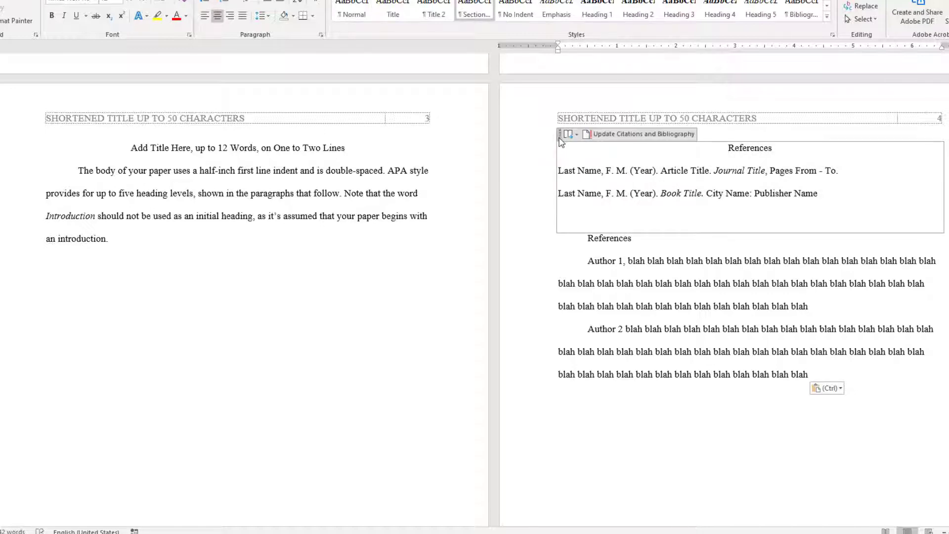
left_click(560, 135)
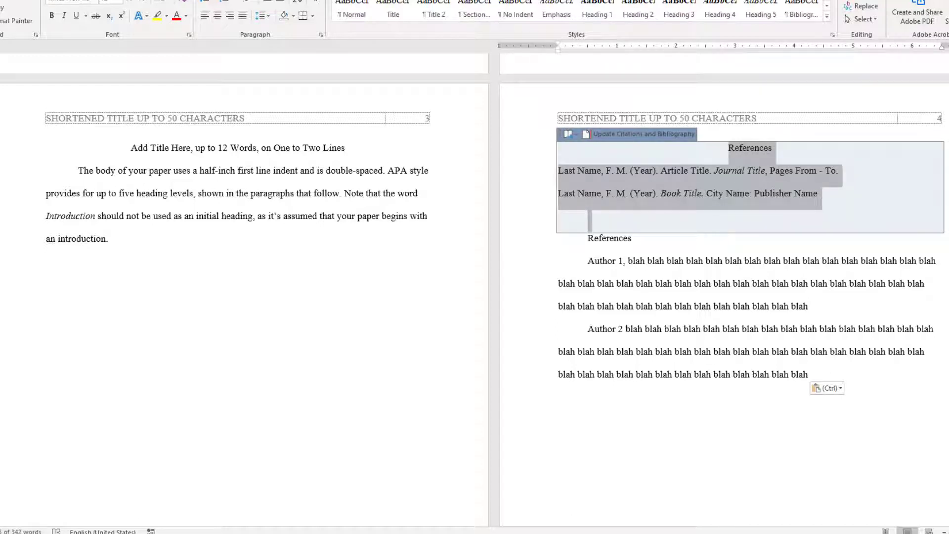
key("Delete")
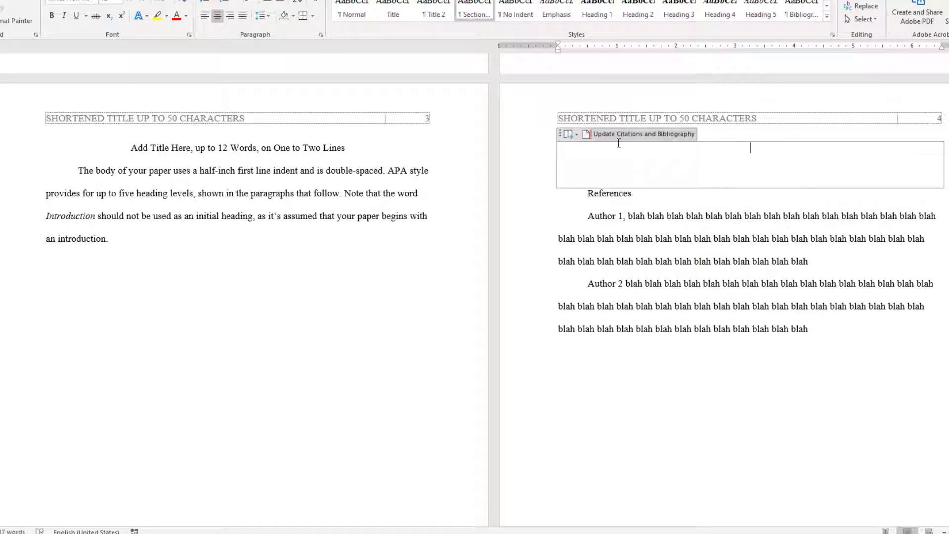
left_click(561, 137)
key("Delete")
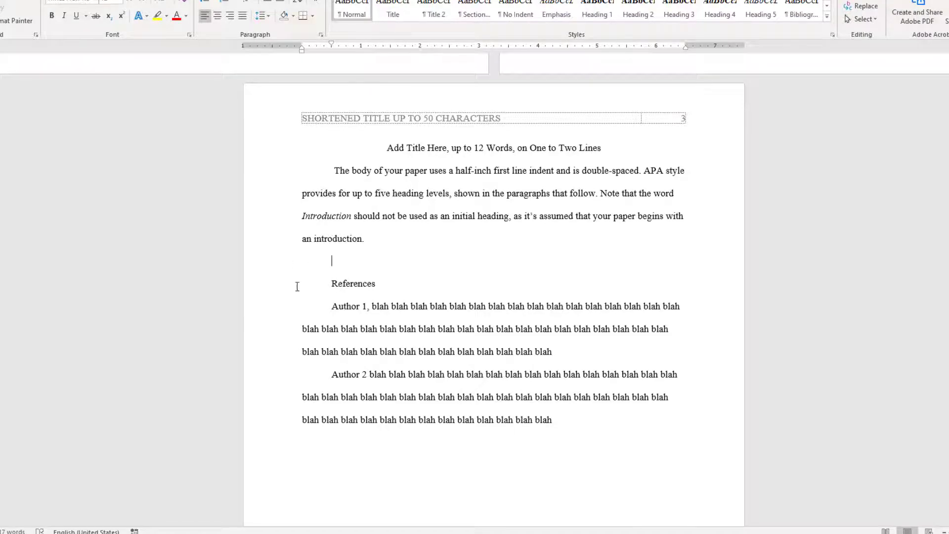
left_click(292, 289)
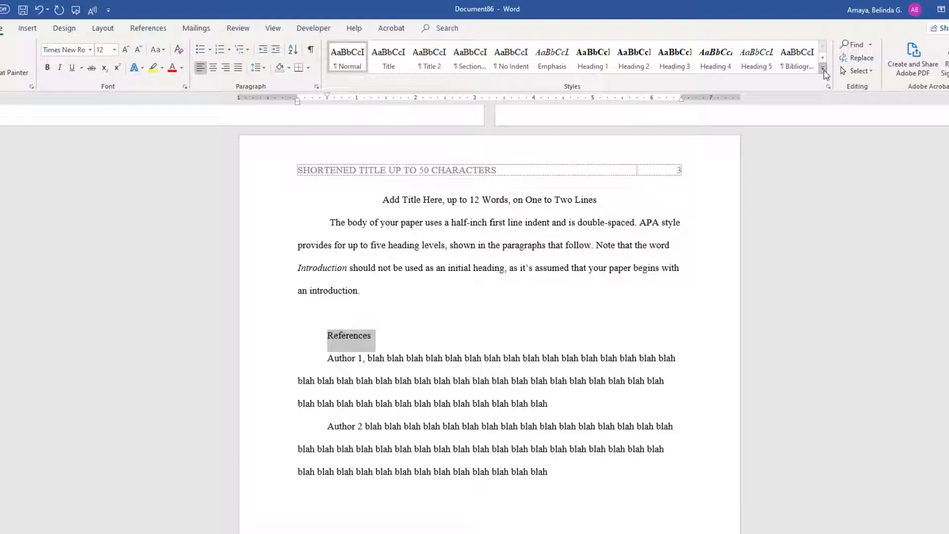
left_click(823, 69)
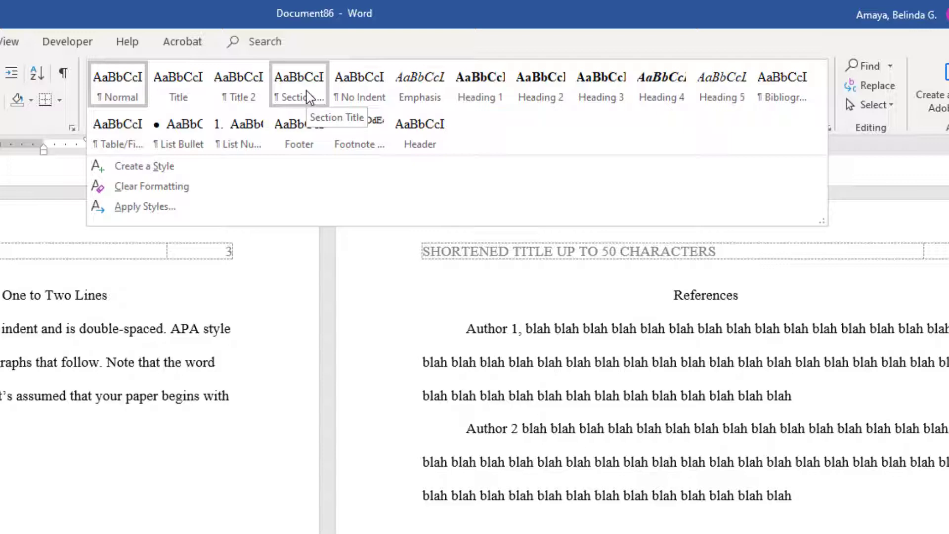
- Apply the Section Title style to the References heading and place the cursor in Author 1
left_click(307, 96)
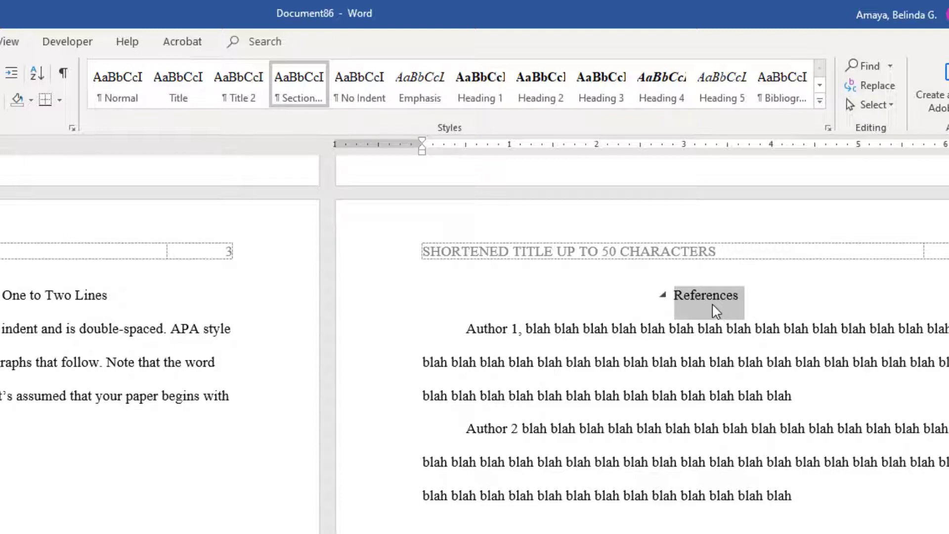
left_click(394, 346)
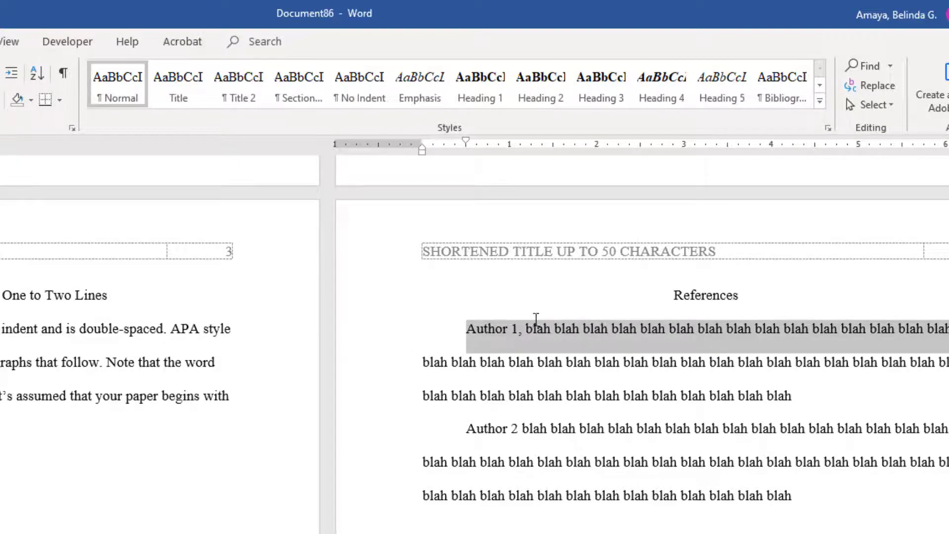
left_click(496, 326)
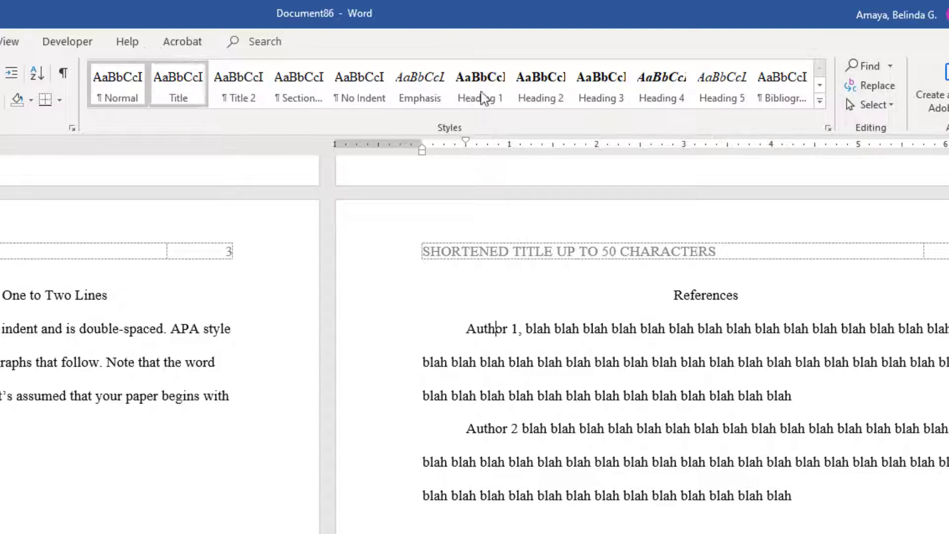
- Open the Styles pane and position it beside the References page
left_click(819, 102)
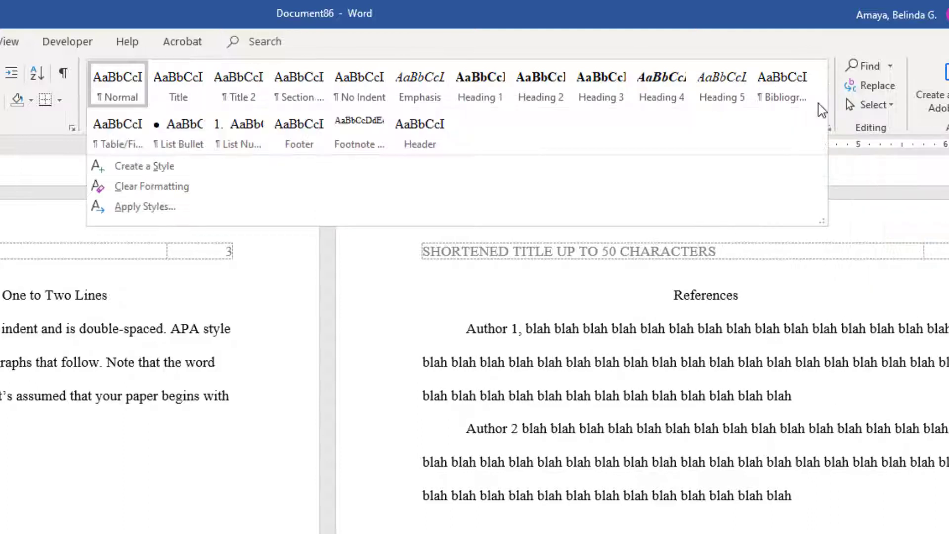
left_click(769, 42)
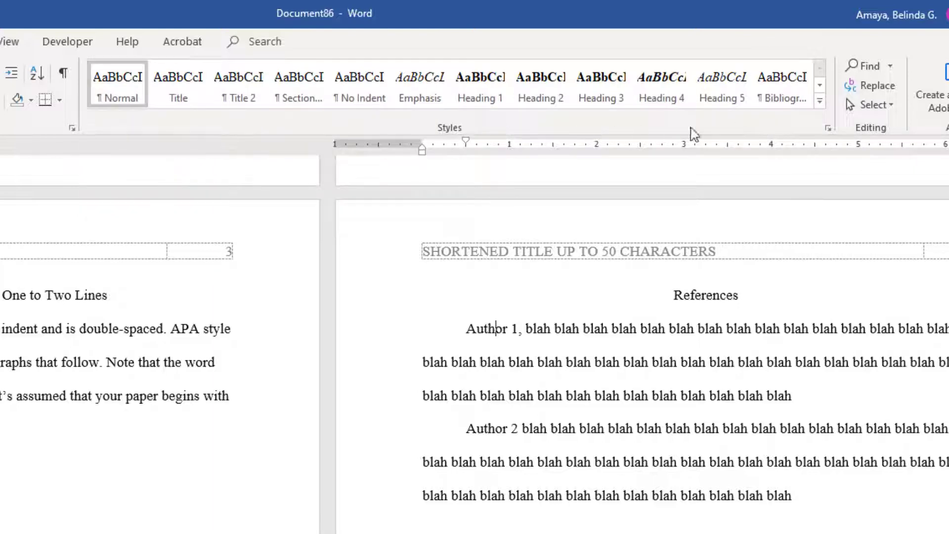
left_click(829, 130)
left_click_drag(5, 414, 261, 218)
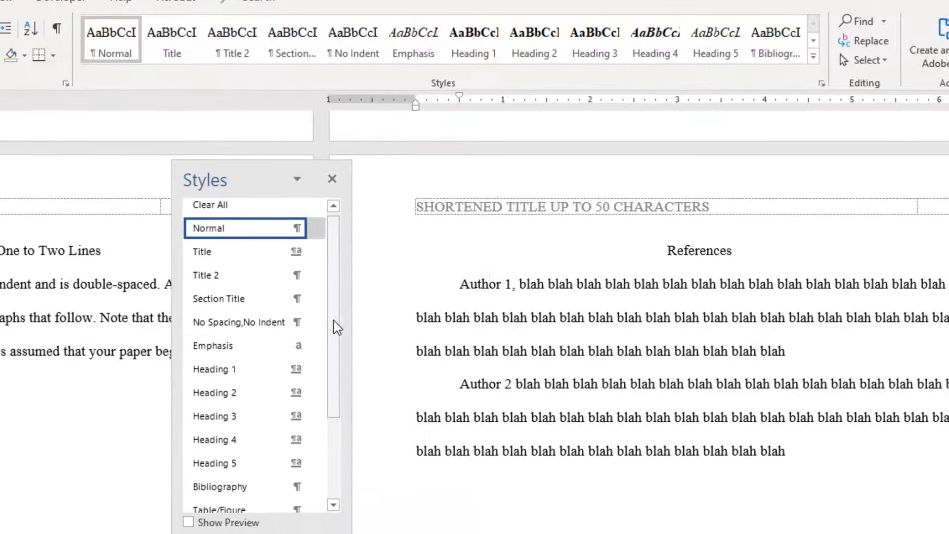
left_click_drag(338, 349, 338, 469)
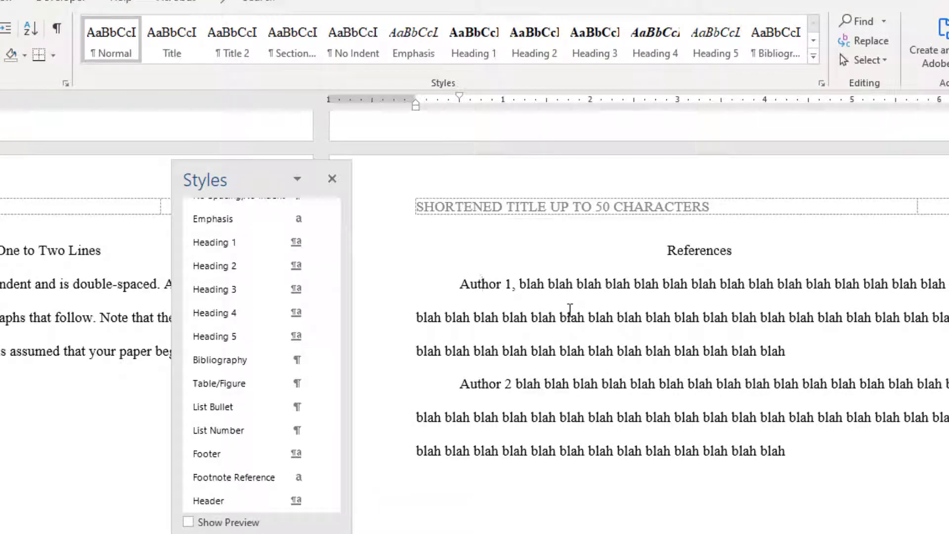
- Apply the Bibliography style to the Author 1 and Author 2 references
left_click(226, 364)
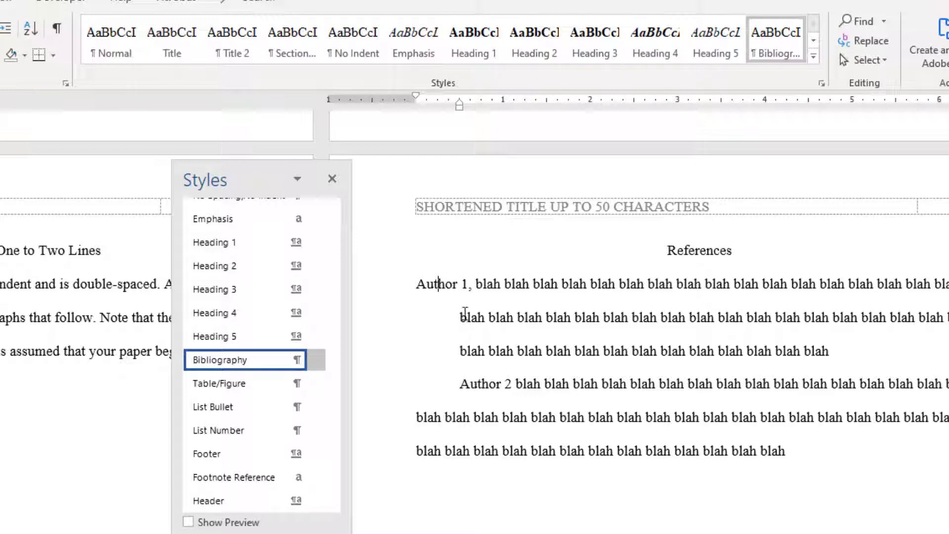
left_click(476, 385)
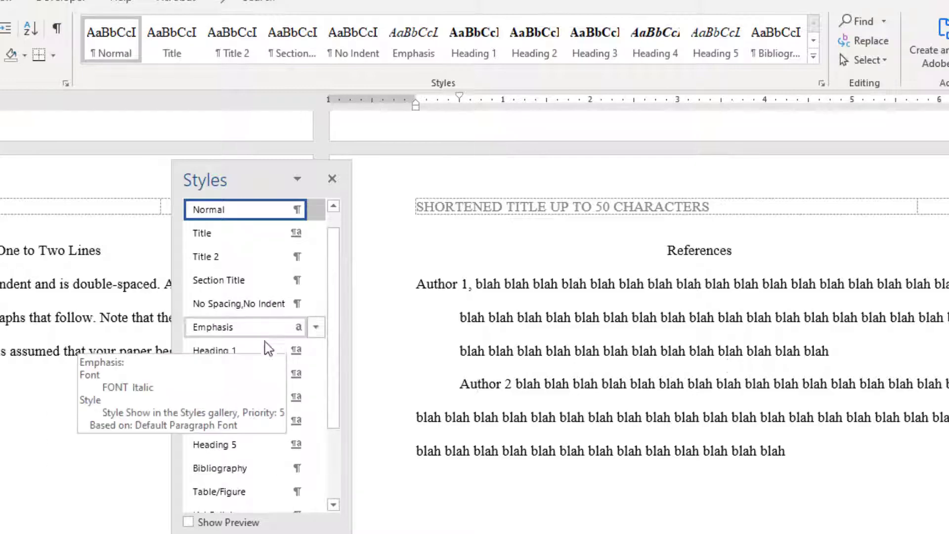
left_click(250, 469)
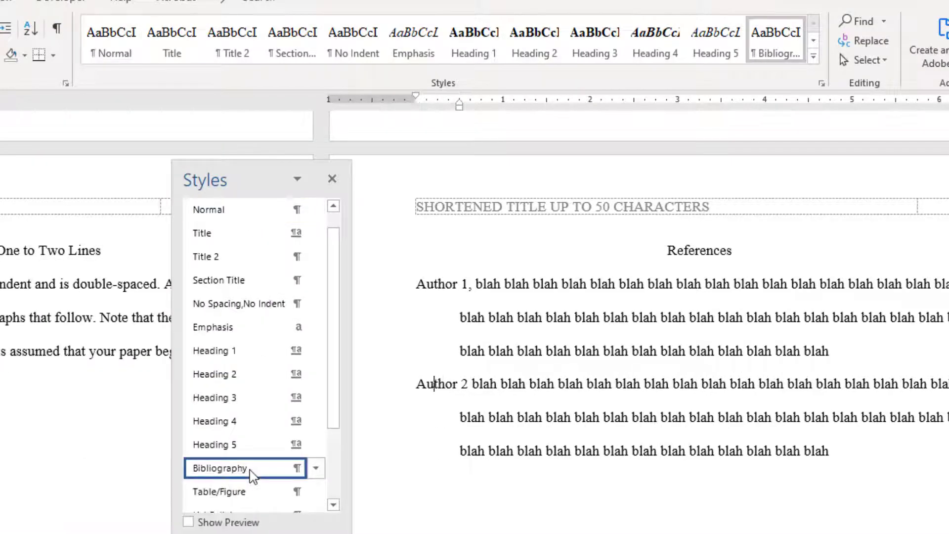
- Add a new 'Author 3' reference in the Bibliography style and close the Styles pane
left_click(896, 464)
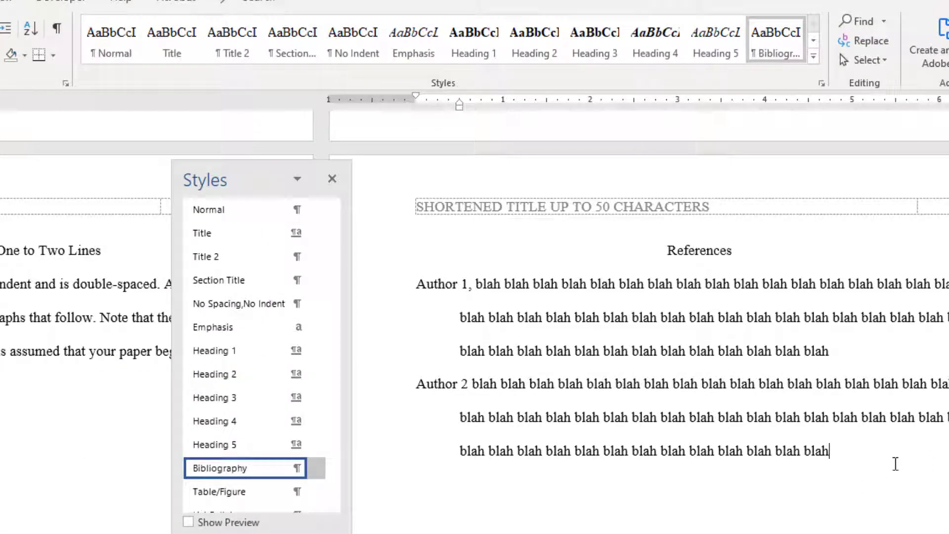
key("Return")
type("Au")
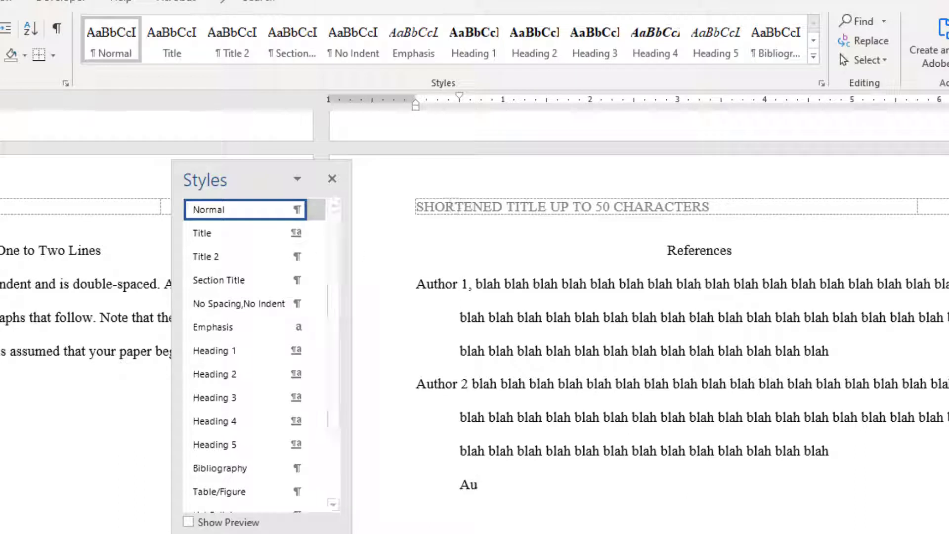
type("thor ")
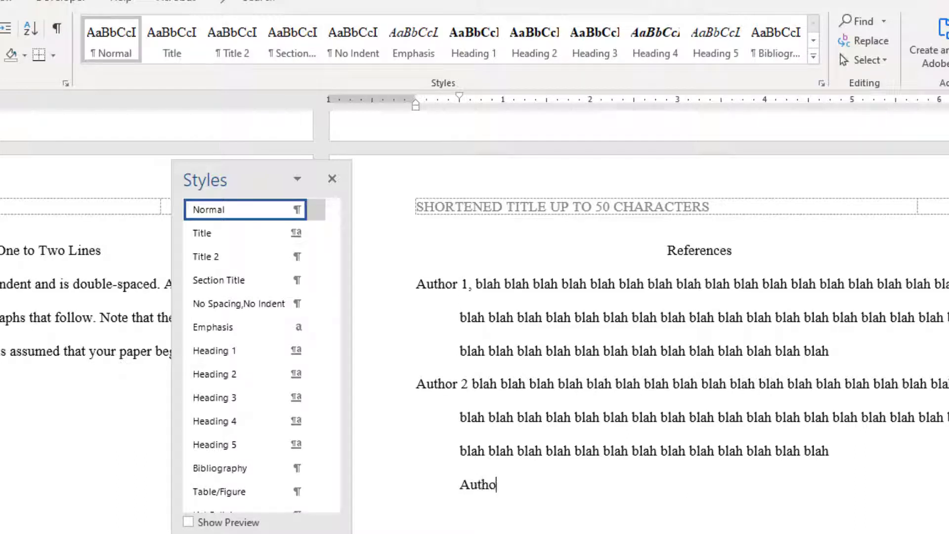
type("3")
left_click(230, 473)
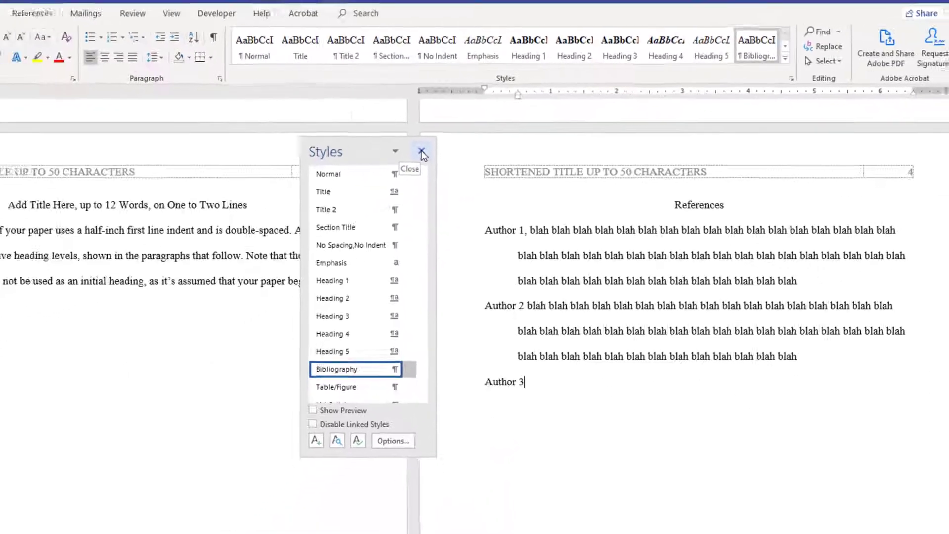
left_click(421, 151)
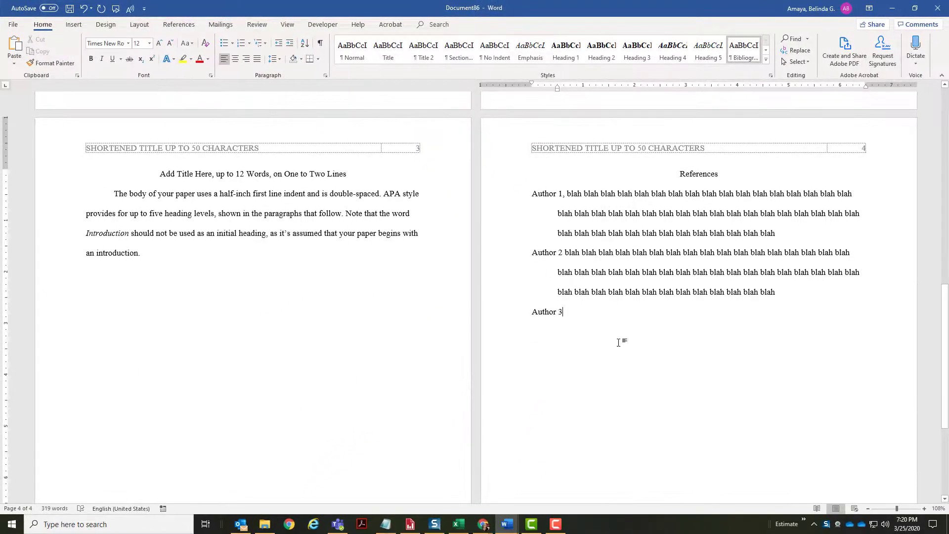
- Save the document as Working Model.docx in the Major Project Research Articles folder
scroll(618, 342, "up", 10)
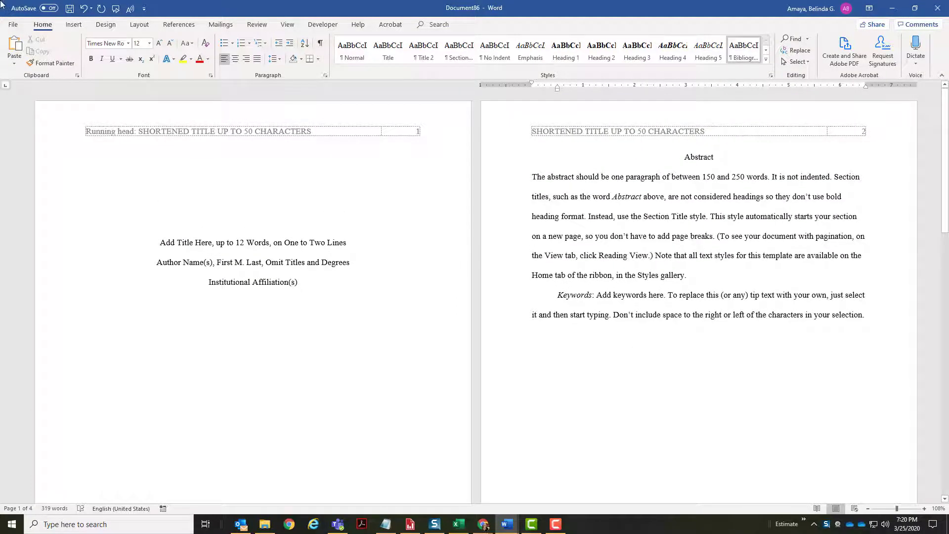
left_click(13, 25)
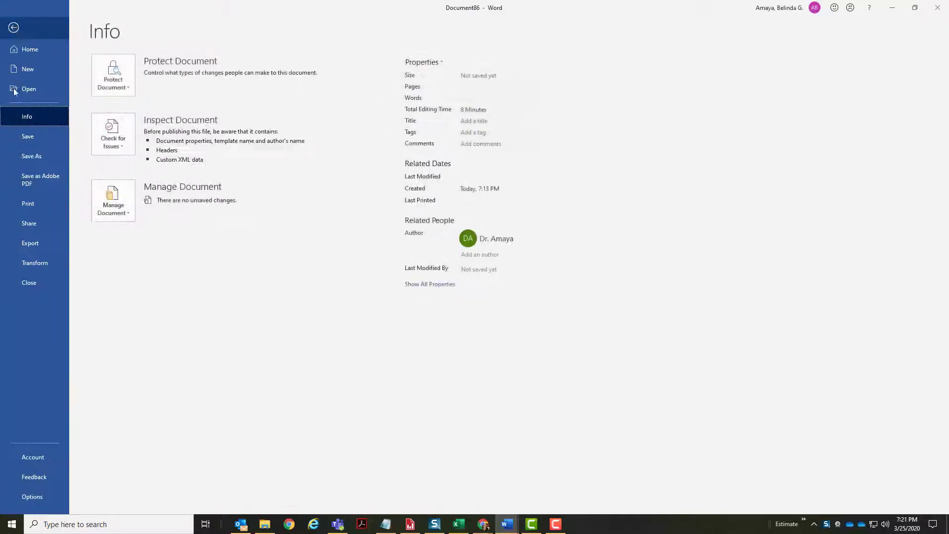
left_click(29, 158)
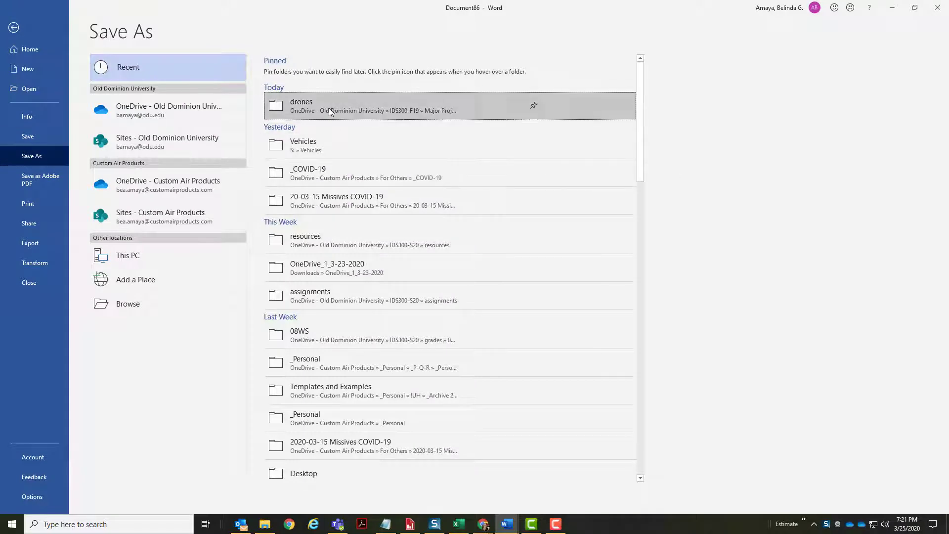
left_click(329, 108)
left_click(344, 75)
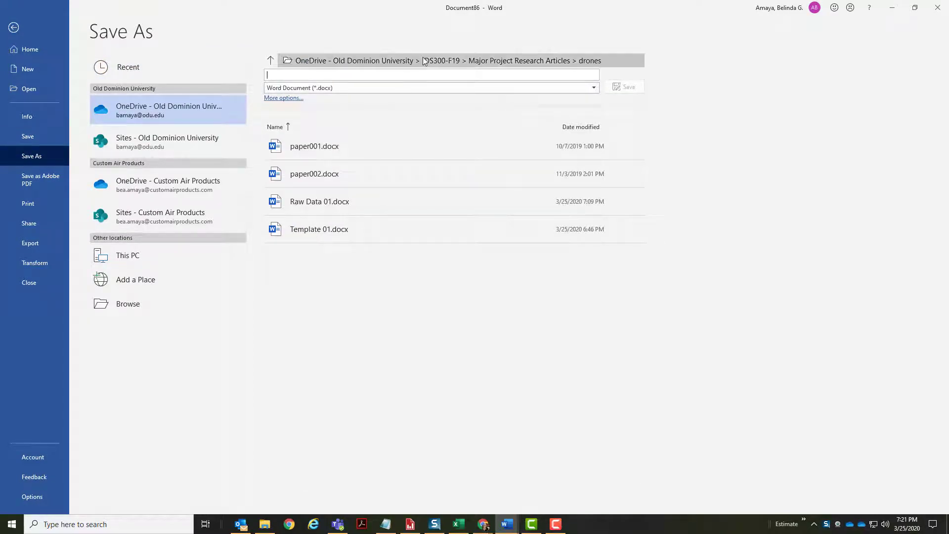
left_click(441, 61)
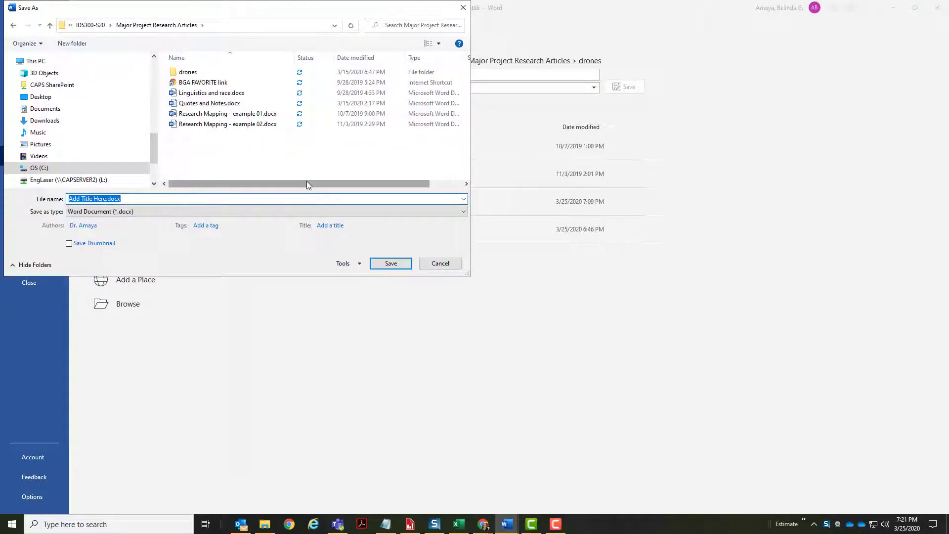
type("Worki")
type("ng Draft")
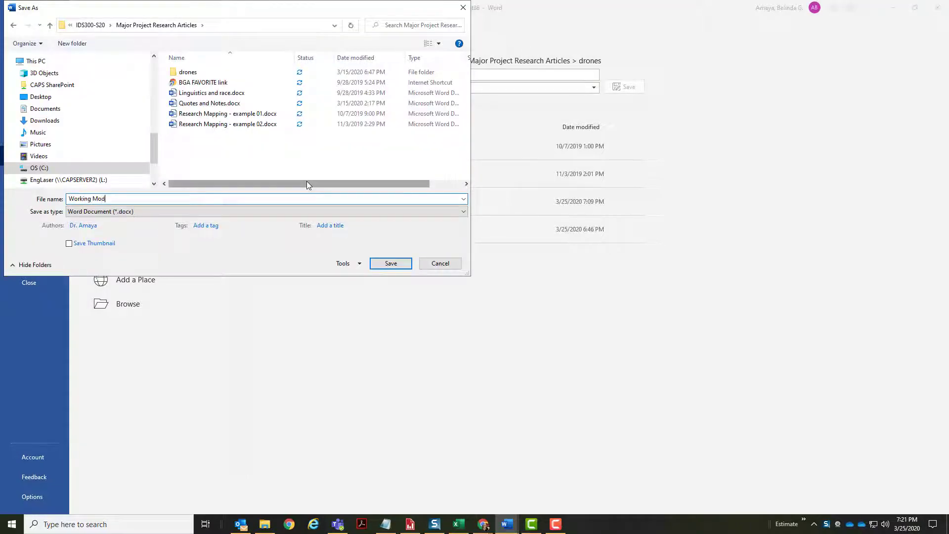
key("Return")
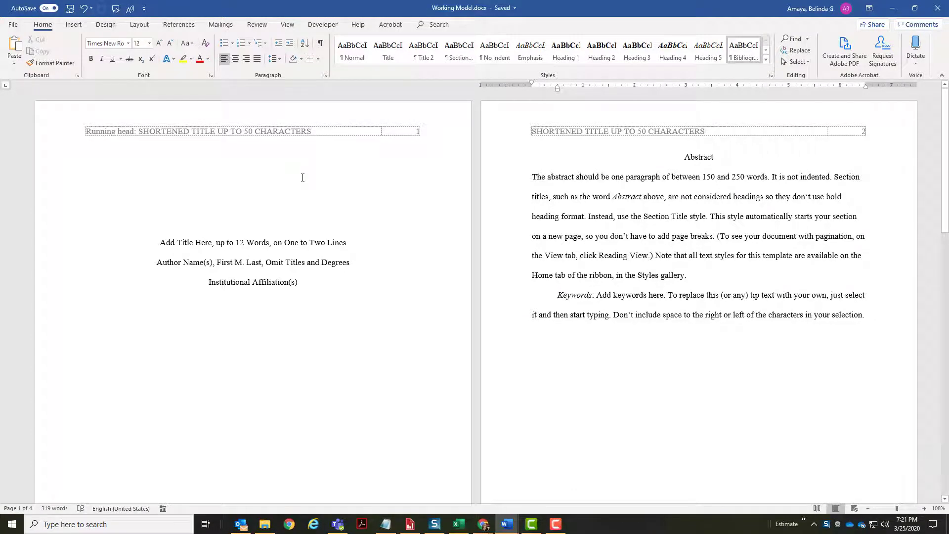
- Switch to the Raw Data document and move its window to the right
key("alt+Tab")
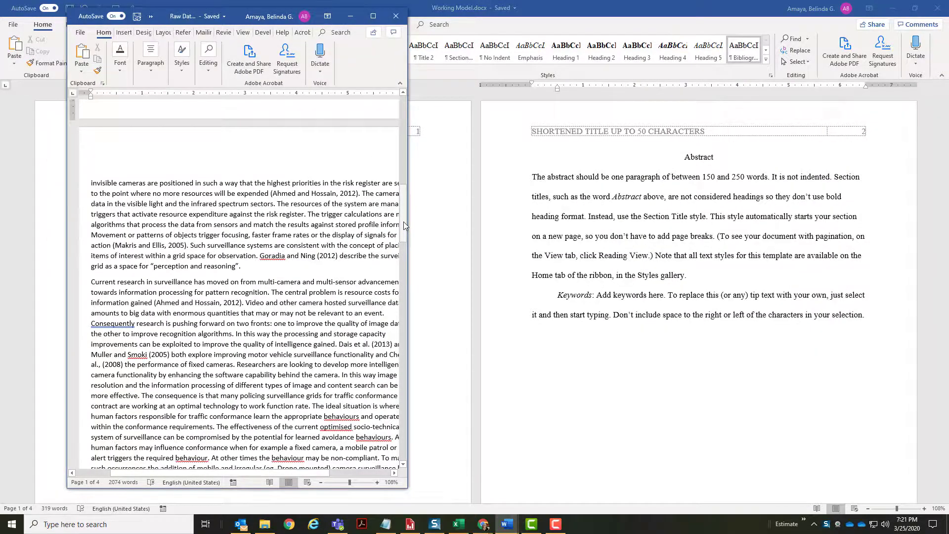
left_click_drag(404, 228, 404, 138)
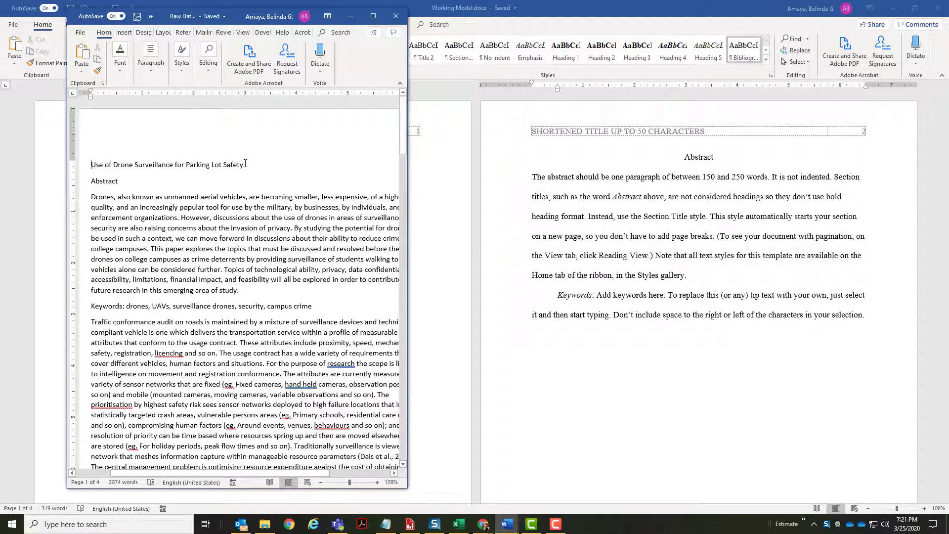
left_click_drag(254, 23, 679, 21)
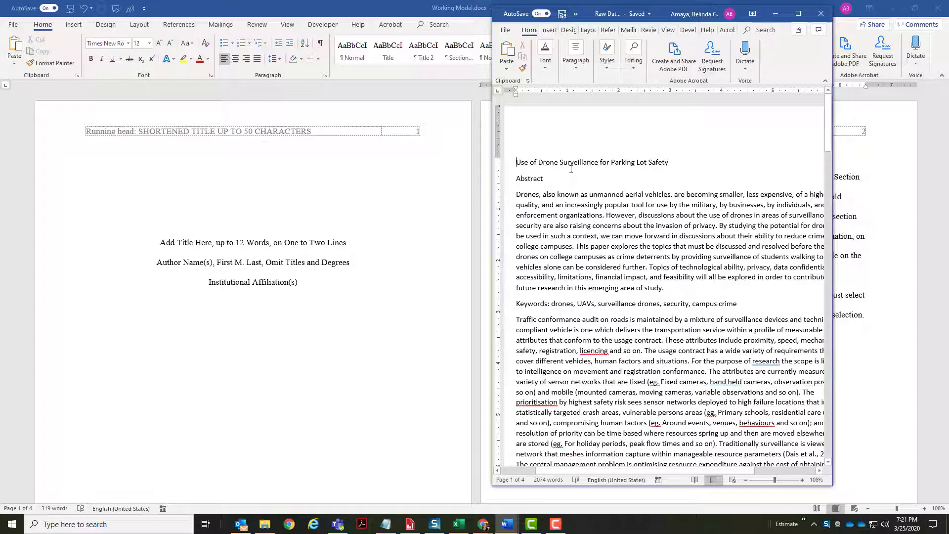
- Select the Raw Data paper's title and check its word count: 8 words, 48 characters
left_click_drag(658, 162, 516, 163)
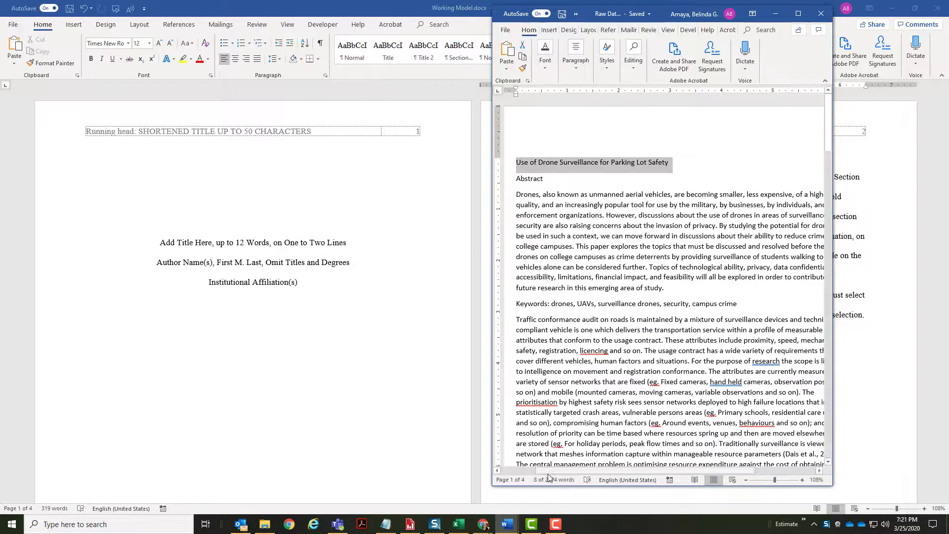
left_click(544, 479)
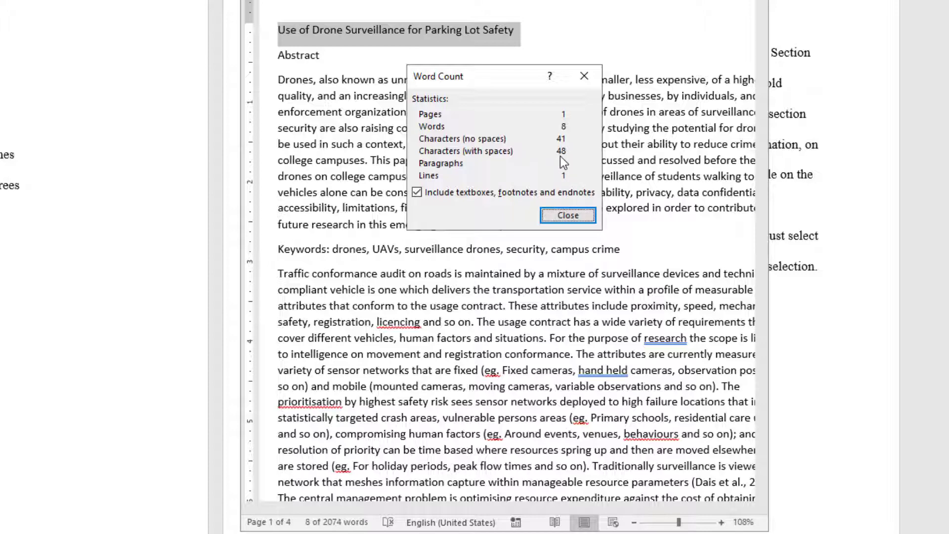
left_click(568, 216)
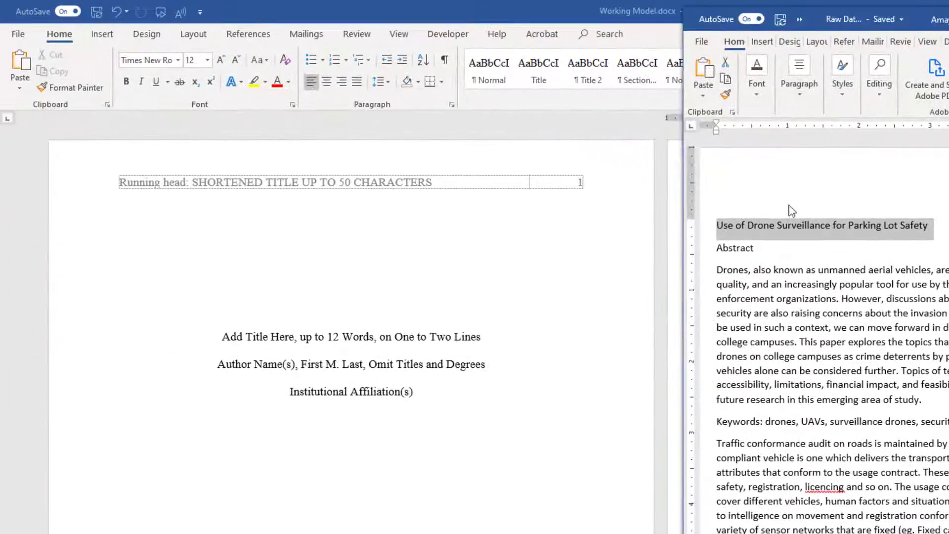
- In the Working Model title-page header, replace the title placeholder with 'Drone Surveillance'
left_click(379, 217)
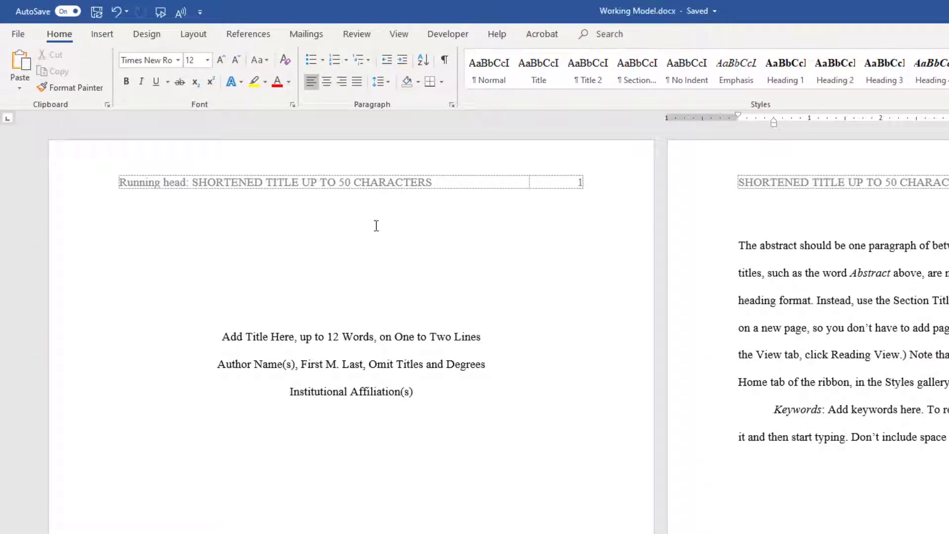
left_click(375, 225)
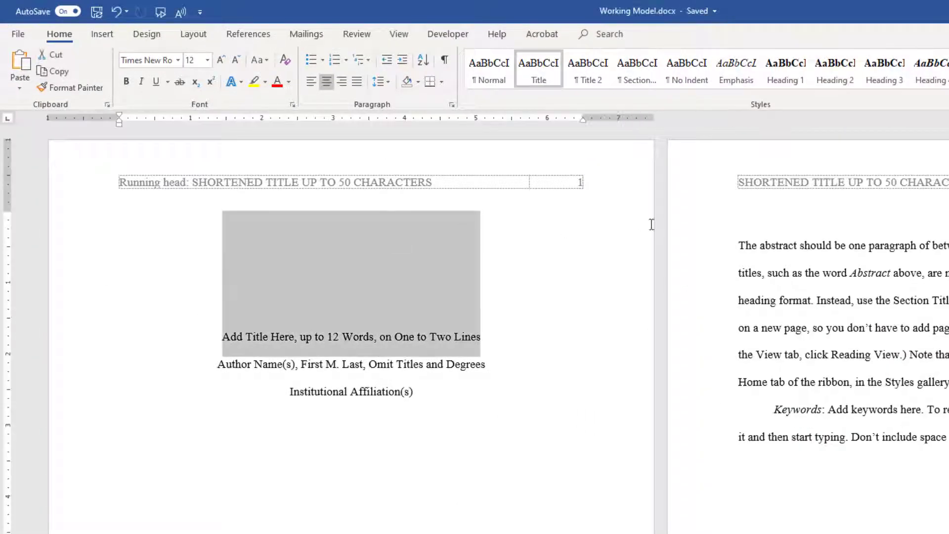
double_click(428, 186)
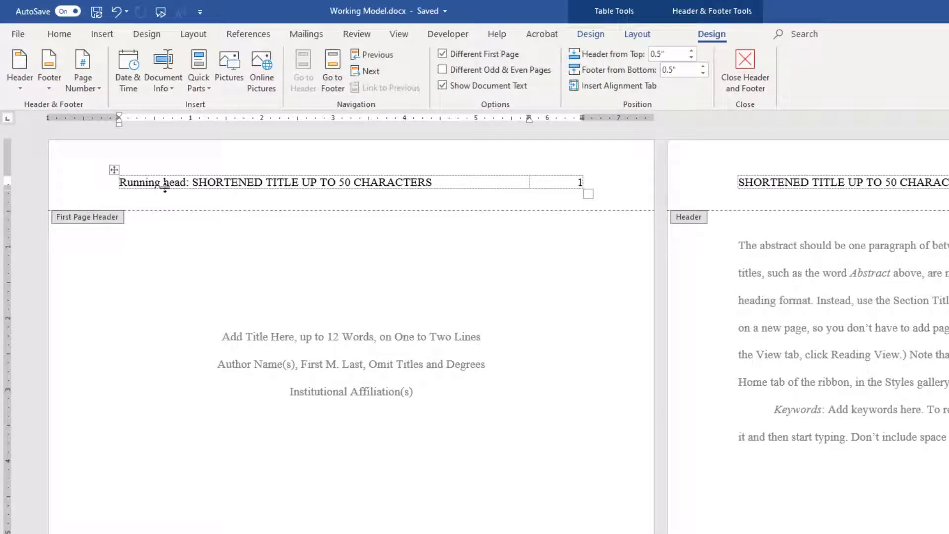
left_click(454, 181)
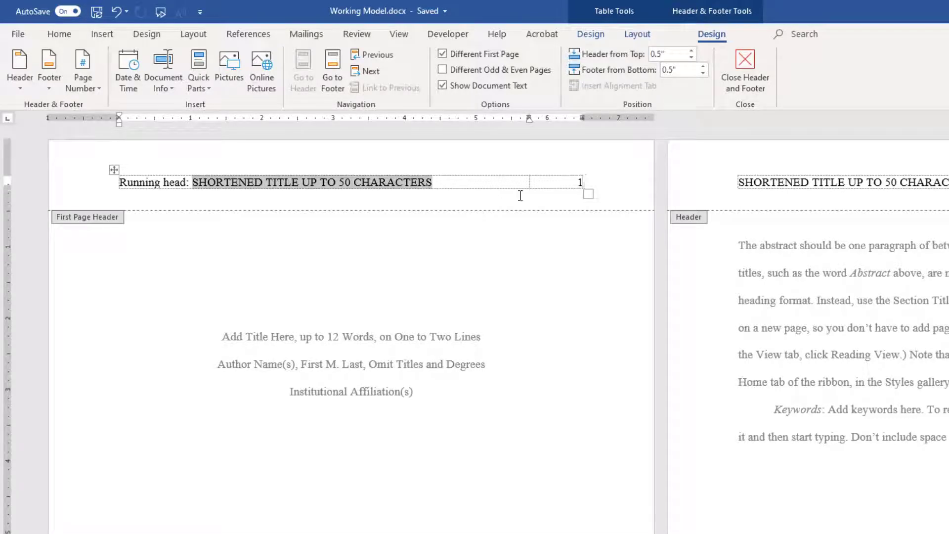
left_click(418, 199)
left_click(414, 183)
type("Drone Surveillance")
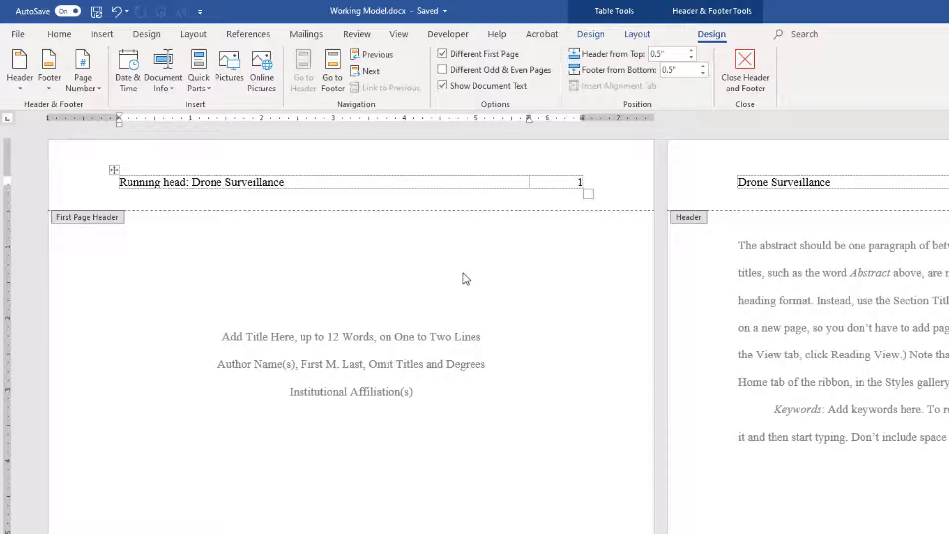
key("ctrl+shift+Left")
key("ctrl+shift+Left")
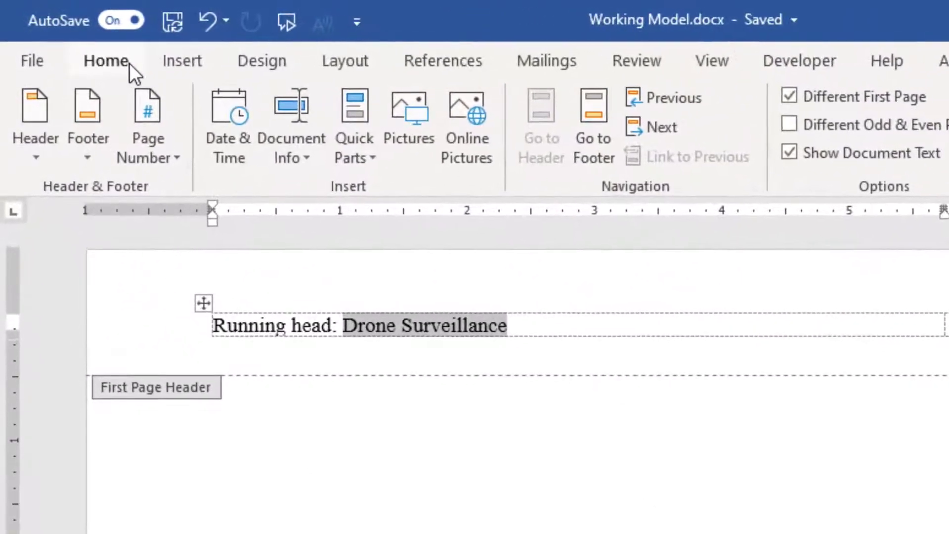
- Turn on All caps in the Font dialog so the running head reads 'DRONE SURVEILLANCE'
left_click(106, 61)
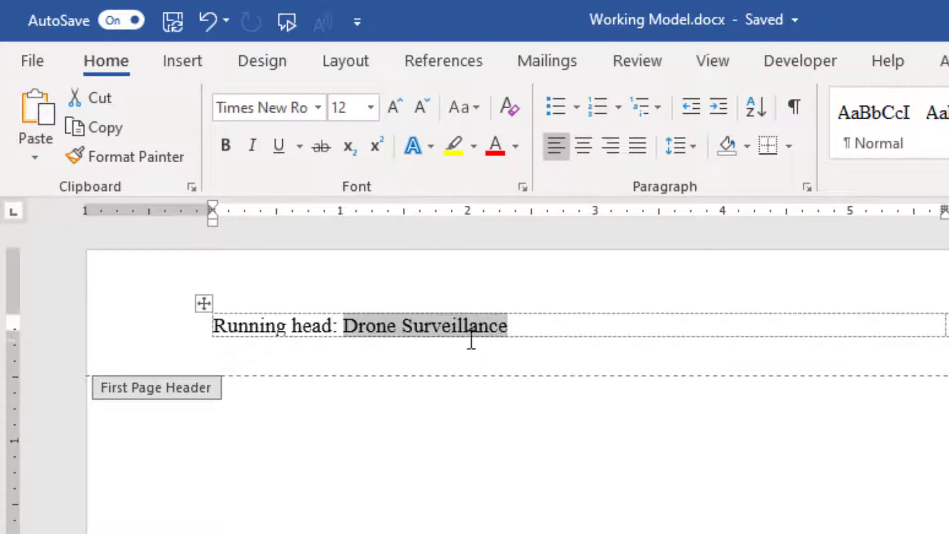
left_click(523, 188)
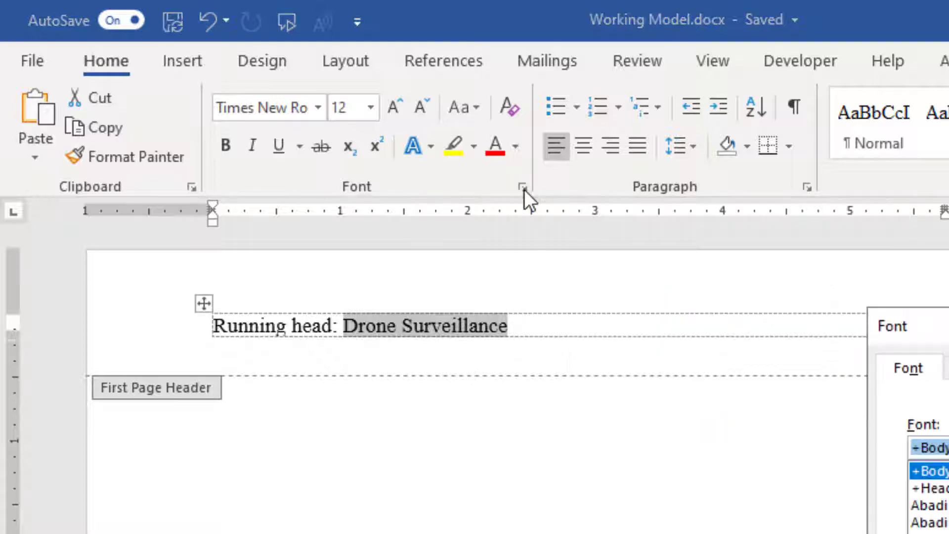
left_click_drag(942, 327, 735, 276)
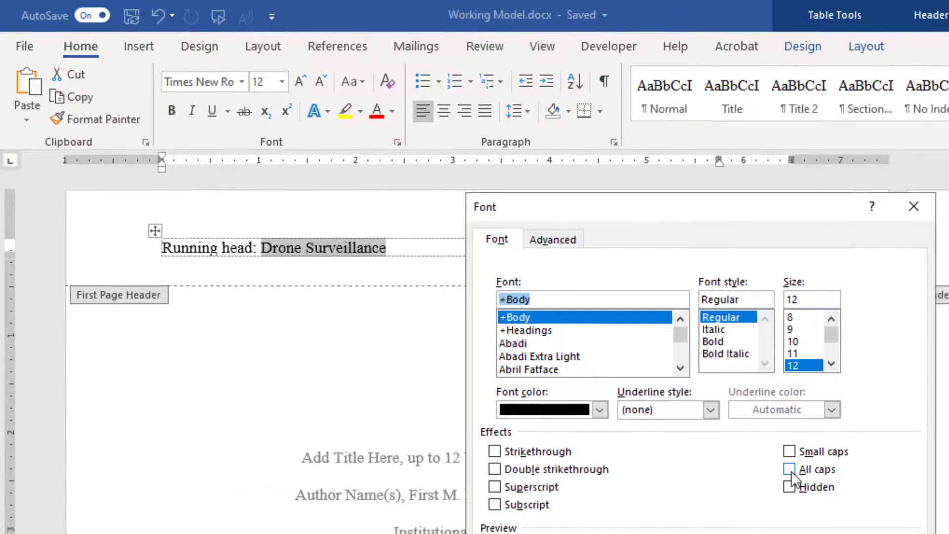
left_click(791, 471)
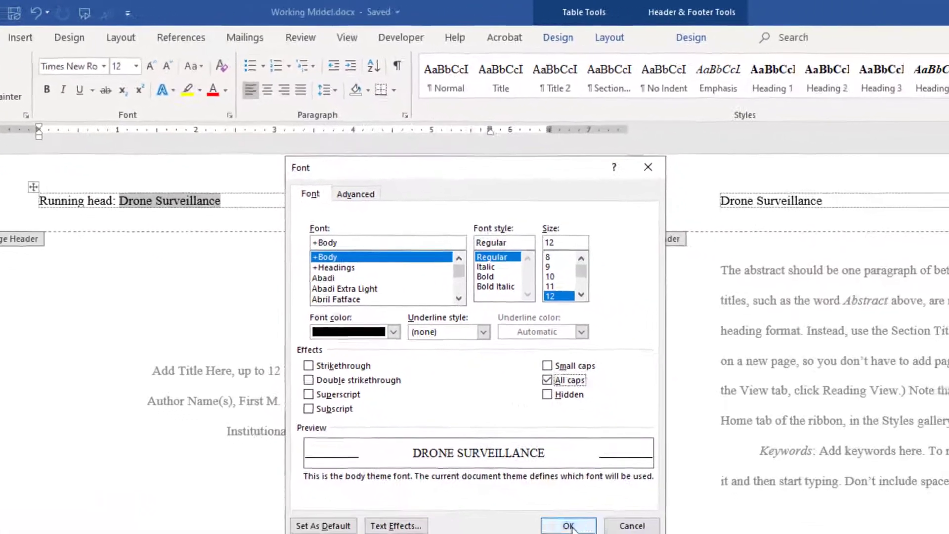
left_click(568, 524)
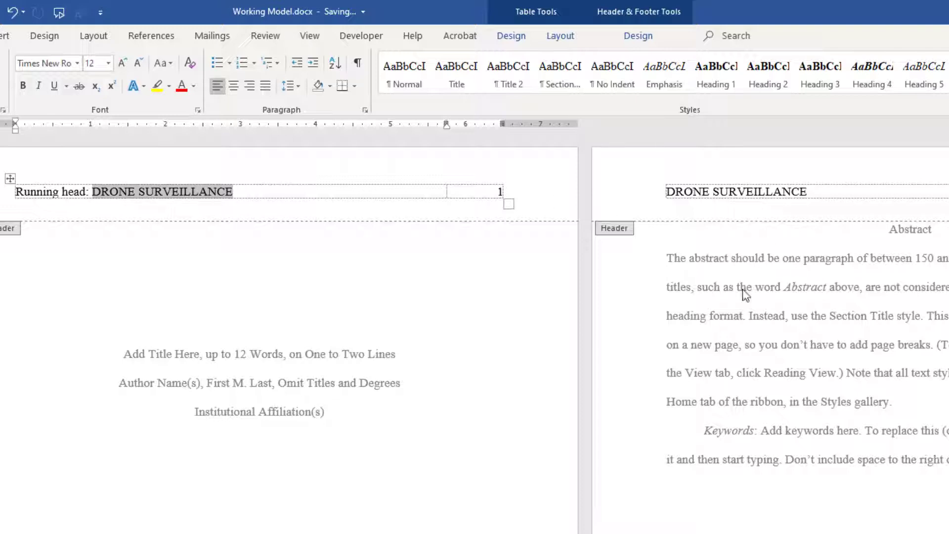
- Check the running heads across the pages, then return to editing the document body
scroll(719, 290, "down", 5)
scroll(720, 293, "down", 5)
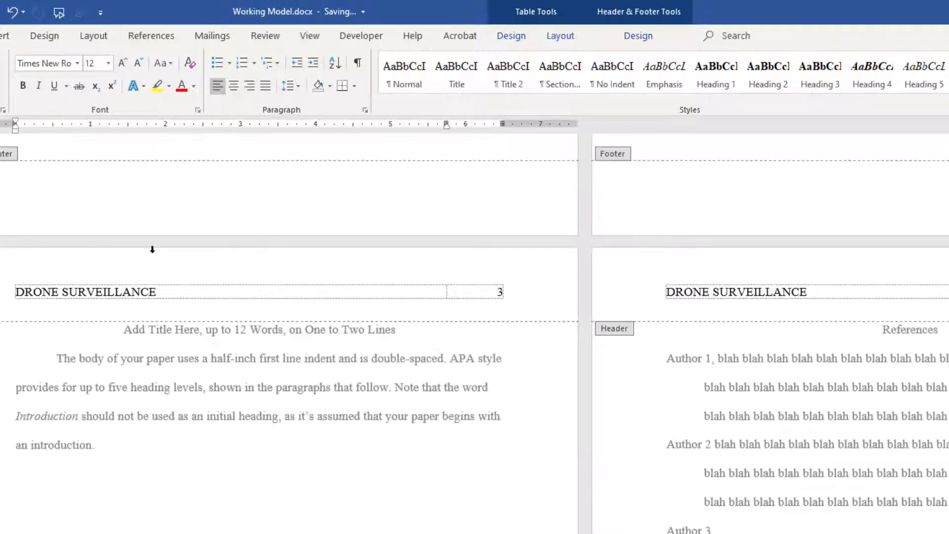
scroll(719, 293, "up", 15)
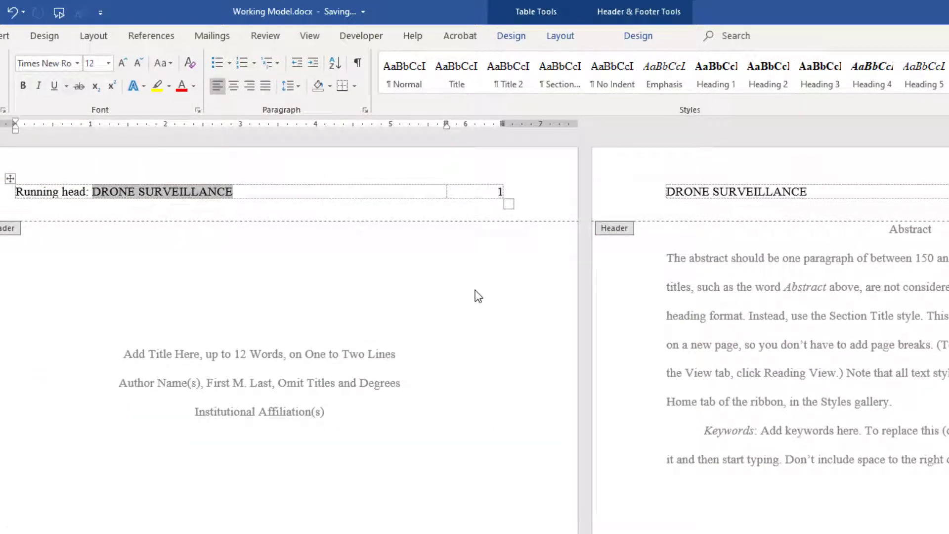
double_click(221, 288)
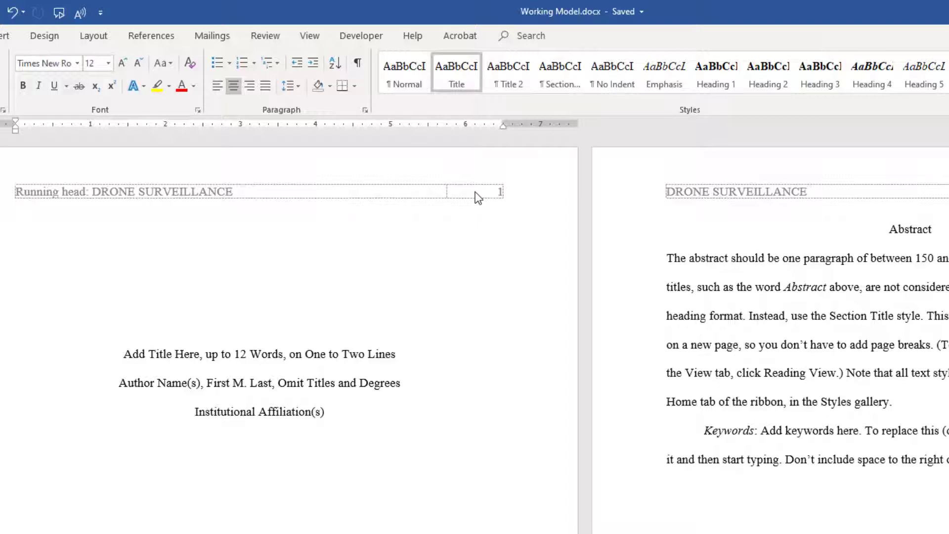
scroll(935, 246, "down", 10)
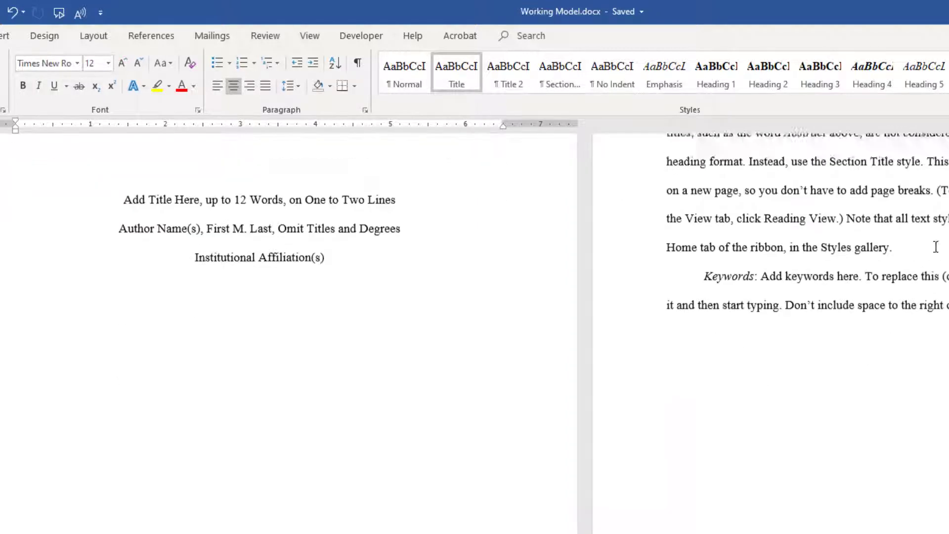
scroll(936, 246, "down", 3)
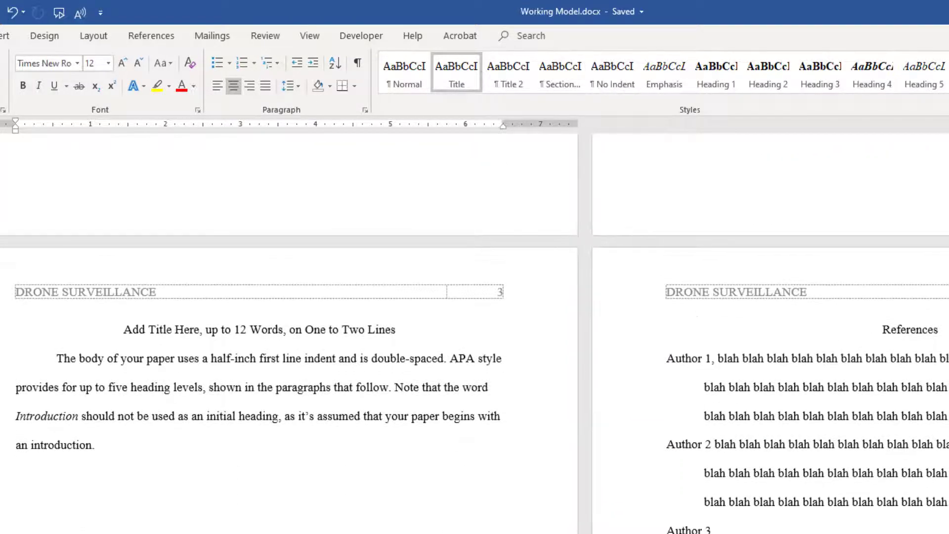
scroll(934, 330, "up", 3)
scroll(934, 330, "up", 10)
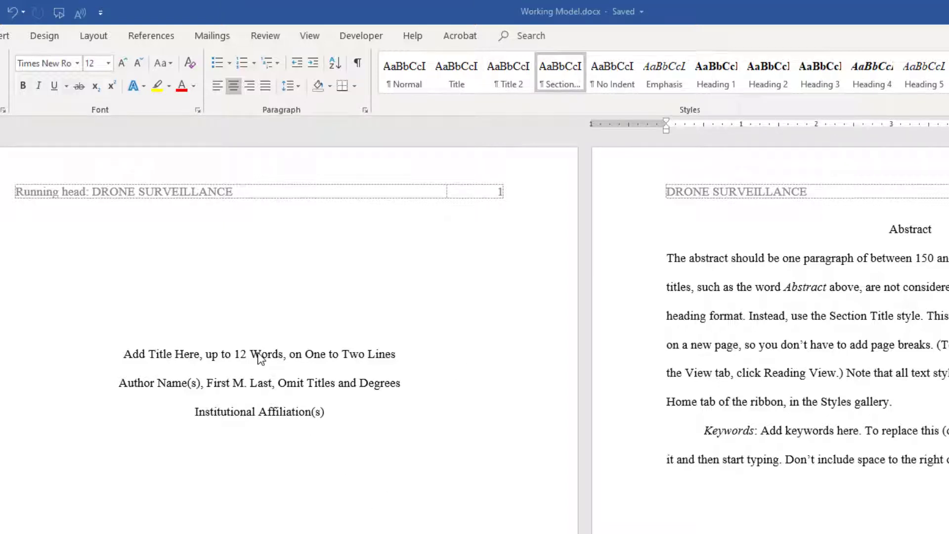
- Copy the paper title from Raw Data over the title-page placeholder, previewing the Keep Text Only paste
triple_click(231, 348)
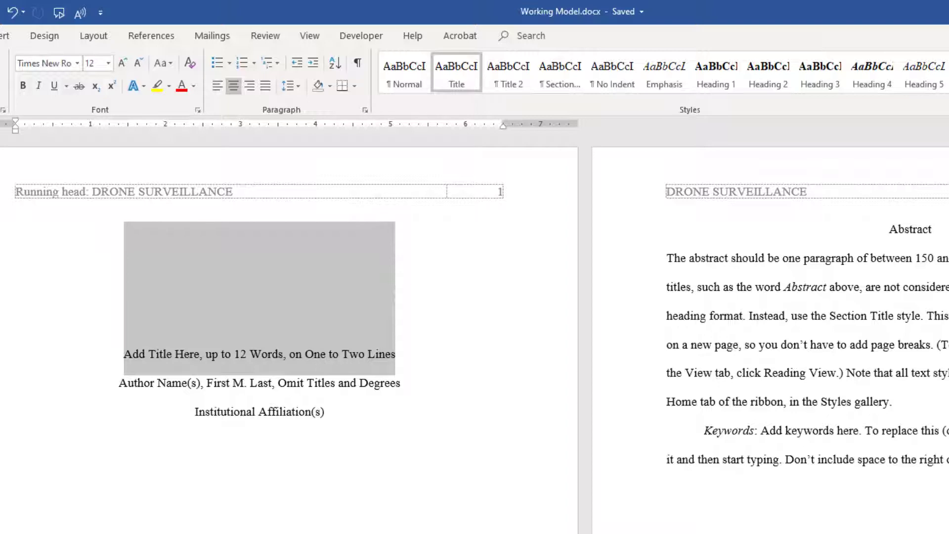
key("alt+Tab")
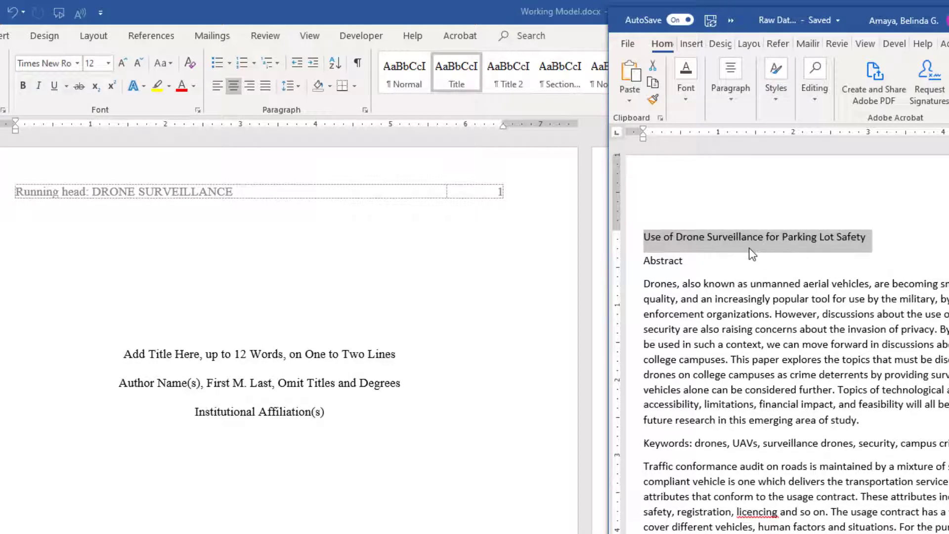
left_click(690, 104)
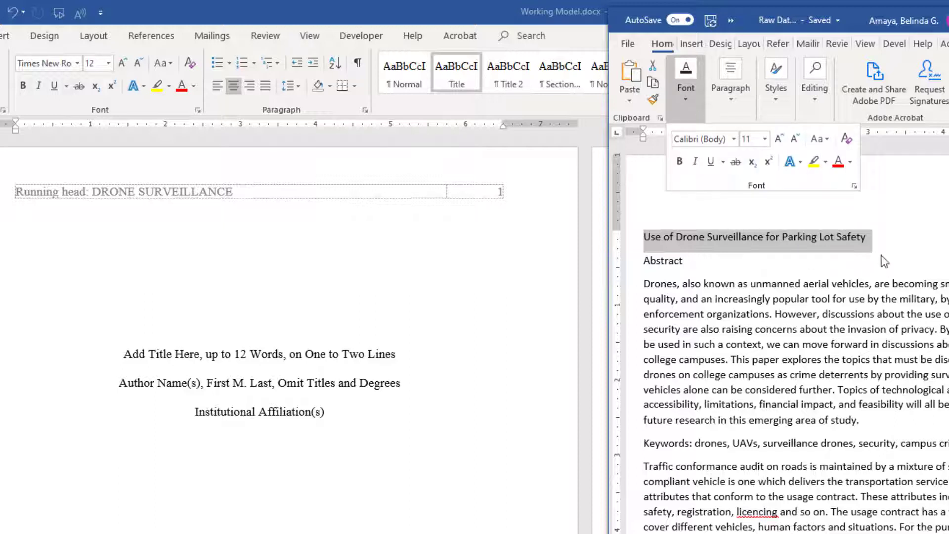
left_click(189, 244)
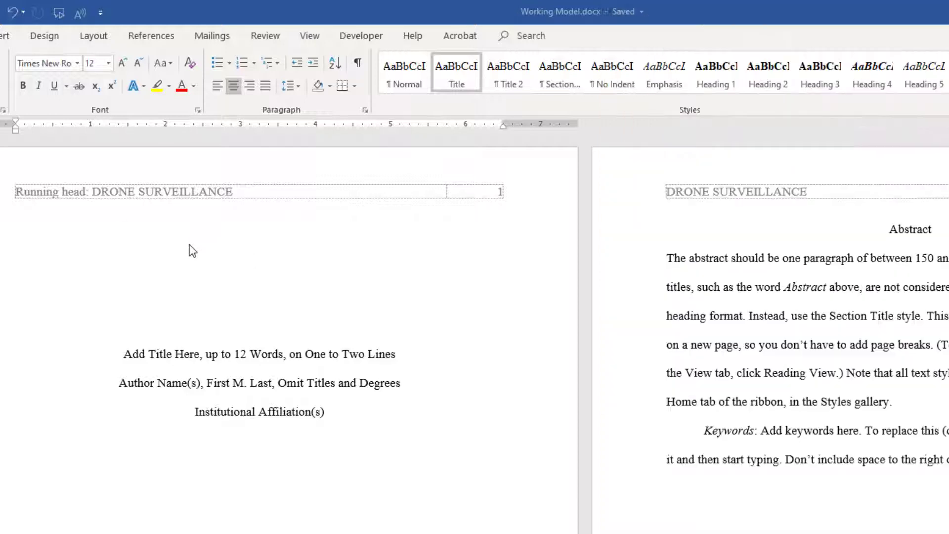
triple_click(189, 245)
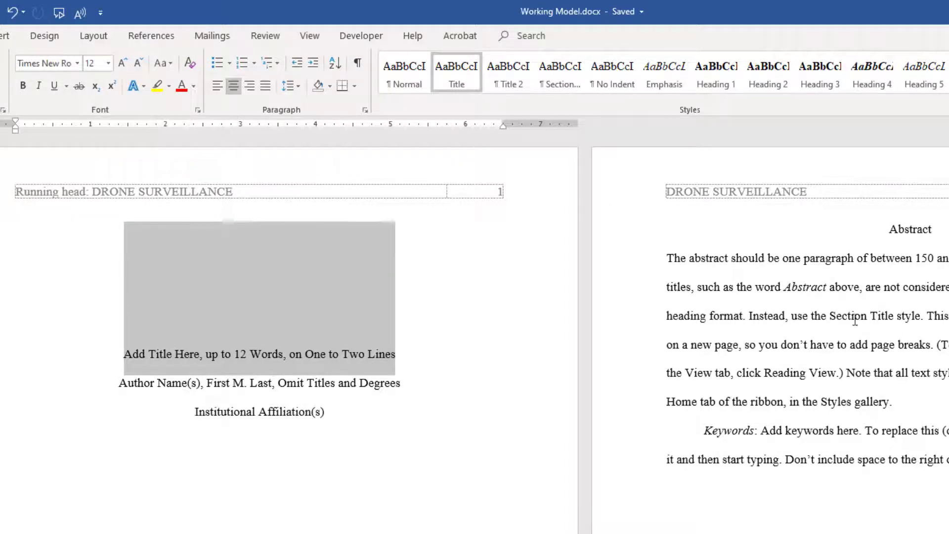
key("alt+Tab")
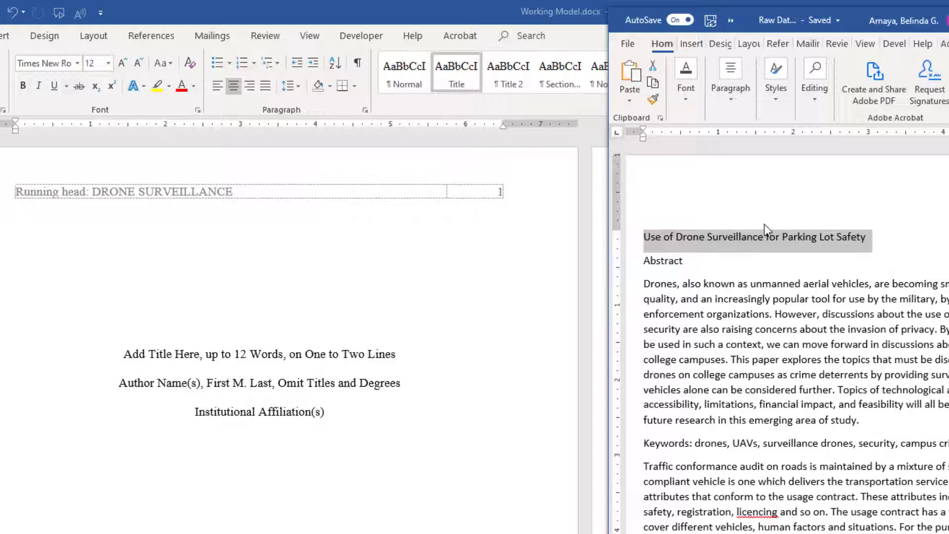
left_click(297, 354)
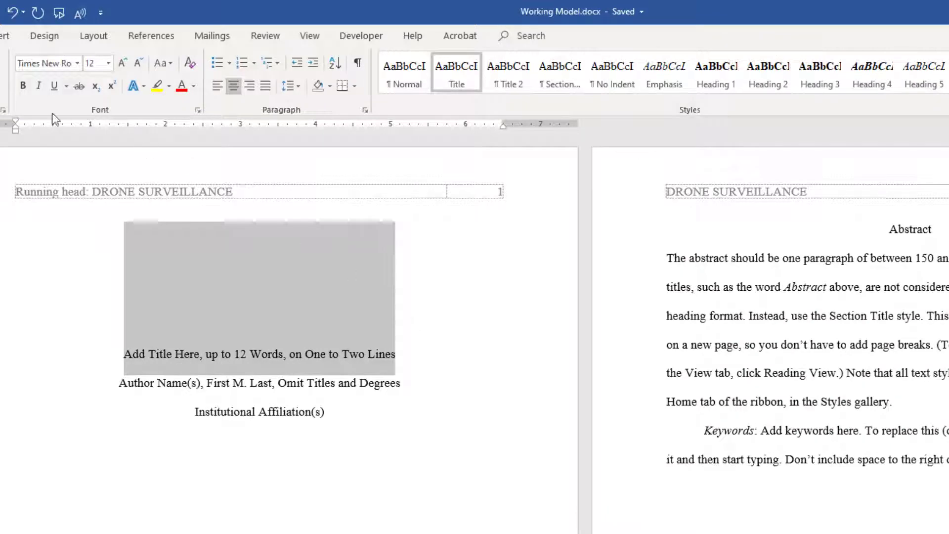
left_click(1, 103)
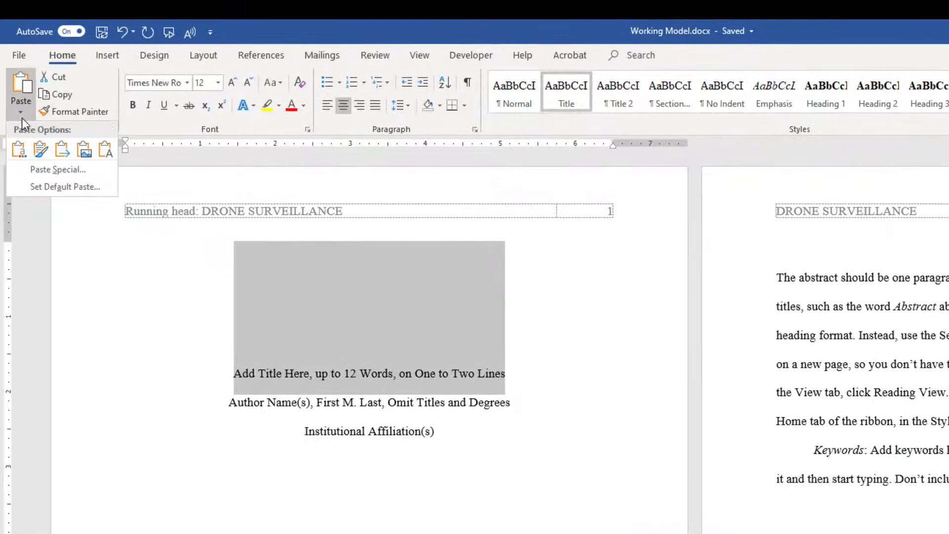
- Paste 'Use of Drone Surveillance for Parking Lot Safety' on the title page as plain text
left_click(106, 149)
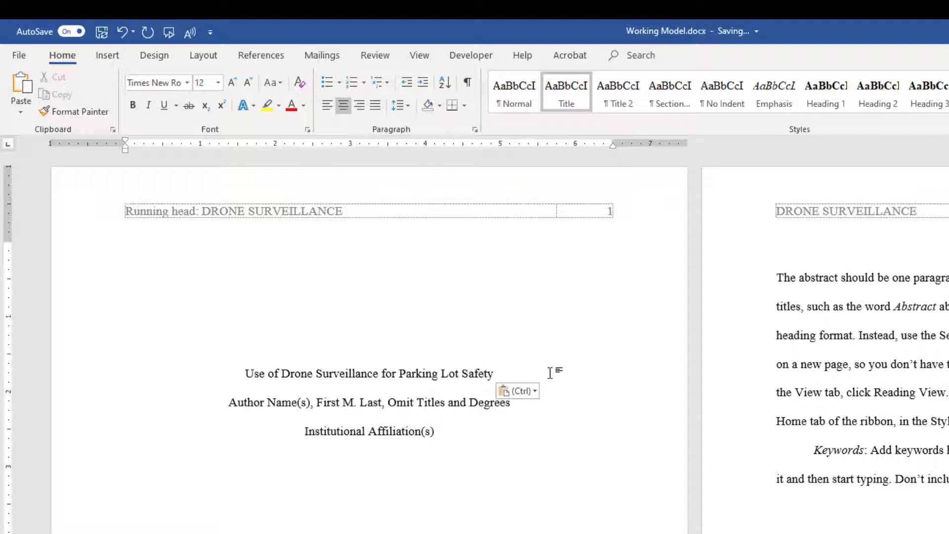
scroll(755, 299, "down", 10)
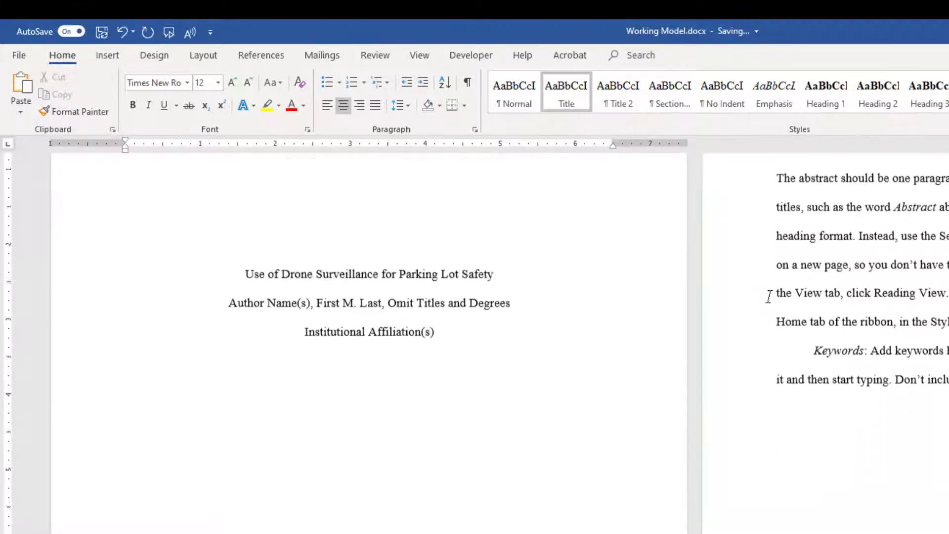
scroll(765, 303, "down", 2)
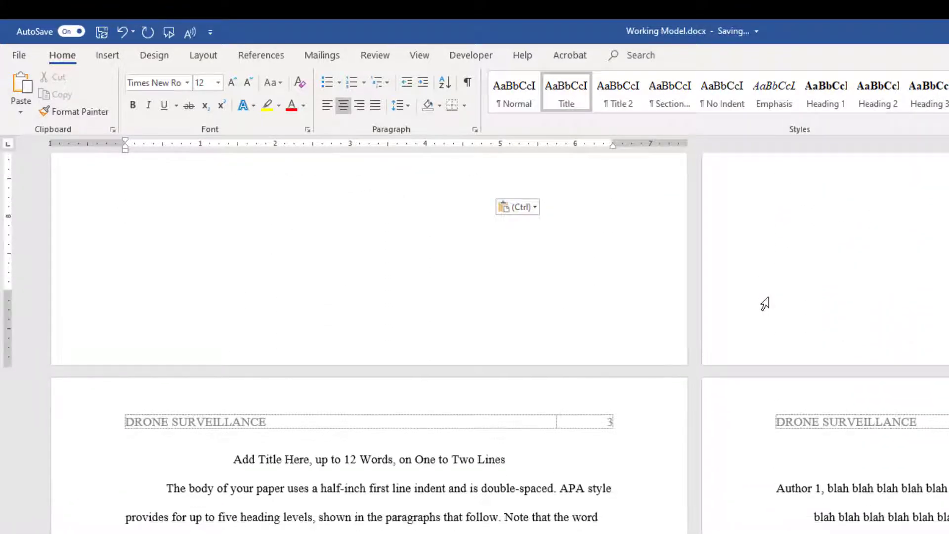
- Replace the page 3 title placeholder with the same title as plain text
triple_click(506, 357)
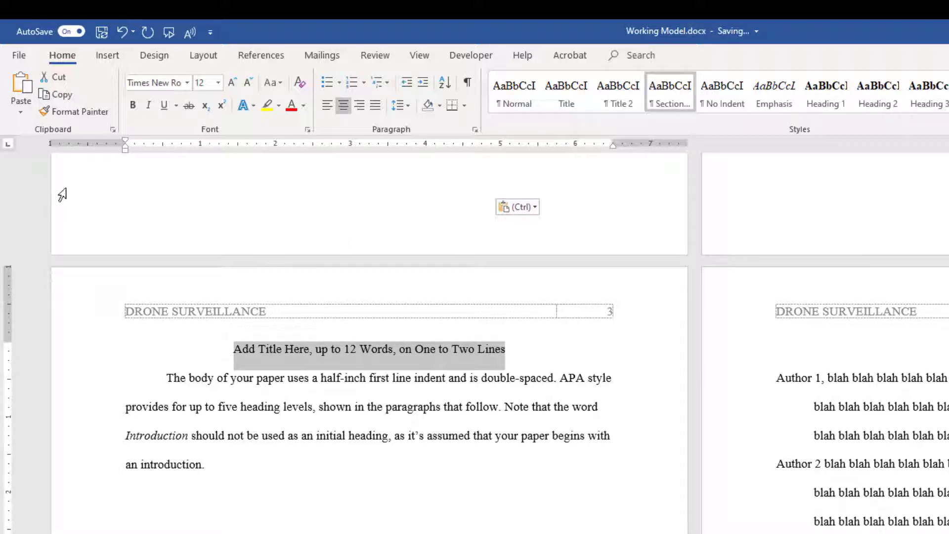
left_click(21, 114)
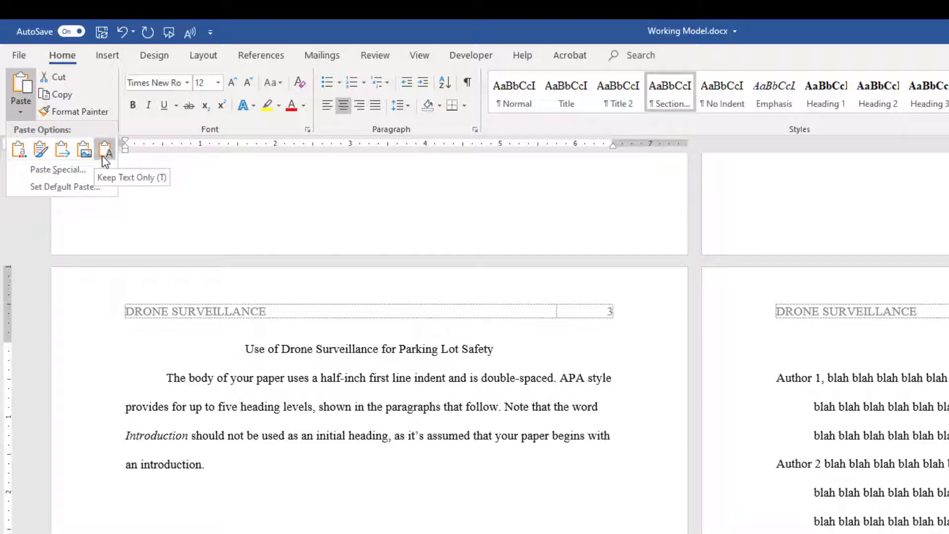
left_click(102, 154)
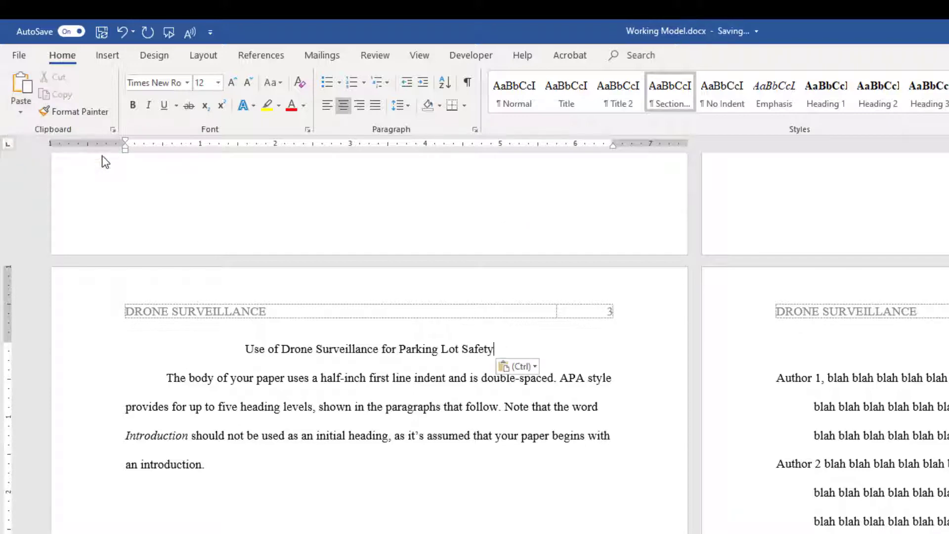
scroll(428, 387, "up", 20)
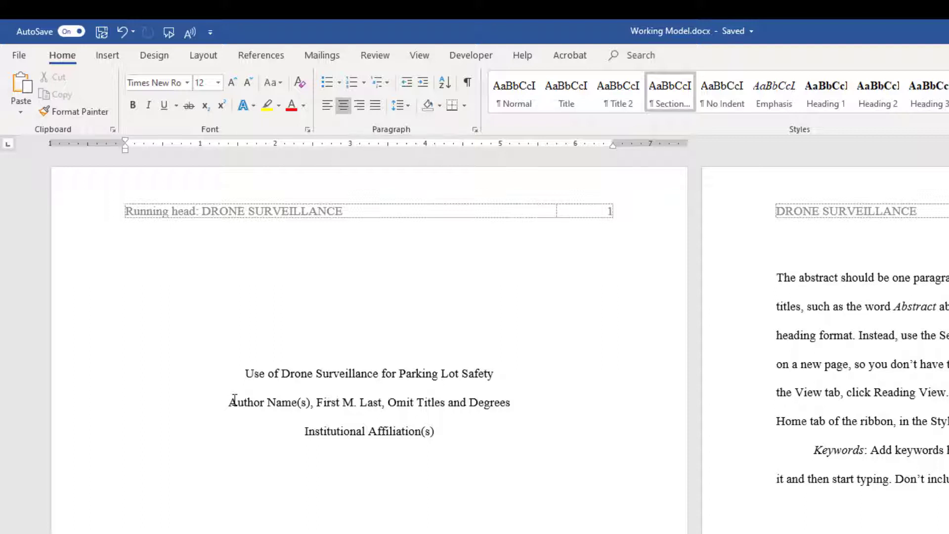
- Replace the author placeholder with the author's name and the affiliation with 'Old Dominion University'
left_click_drag(229, 402, 510, 403)
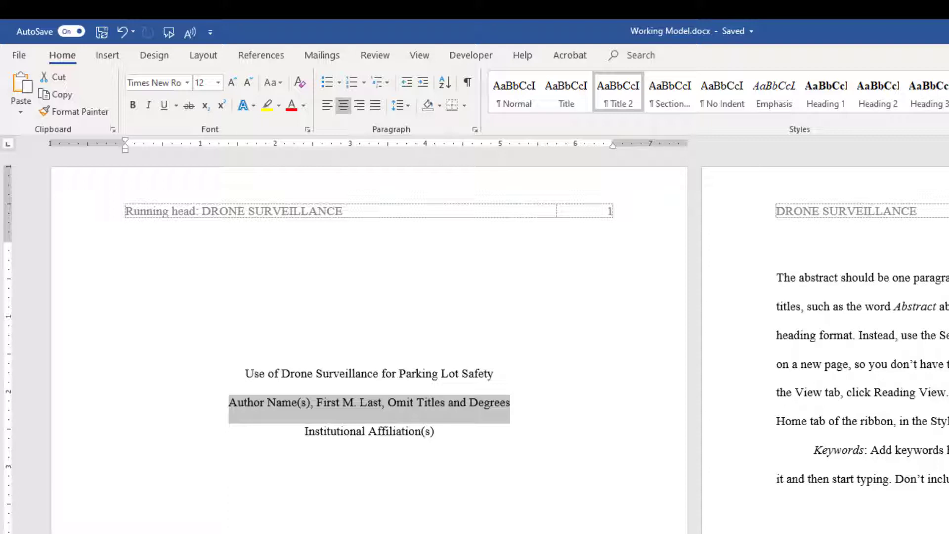
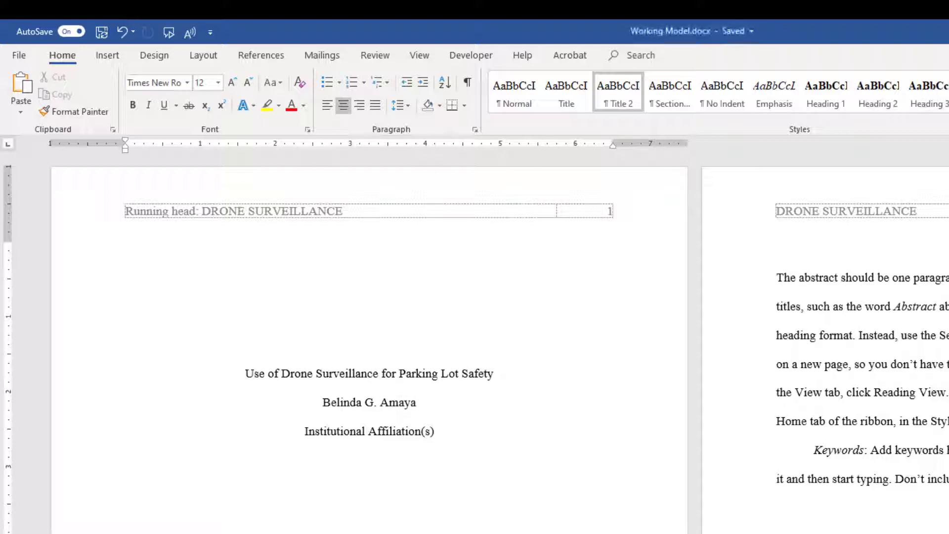
triple_click(394, 434)
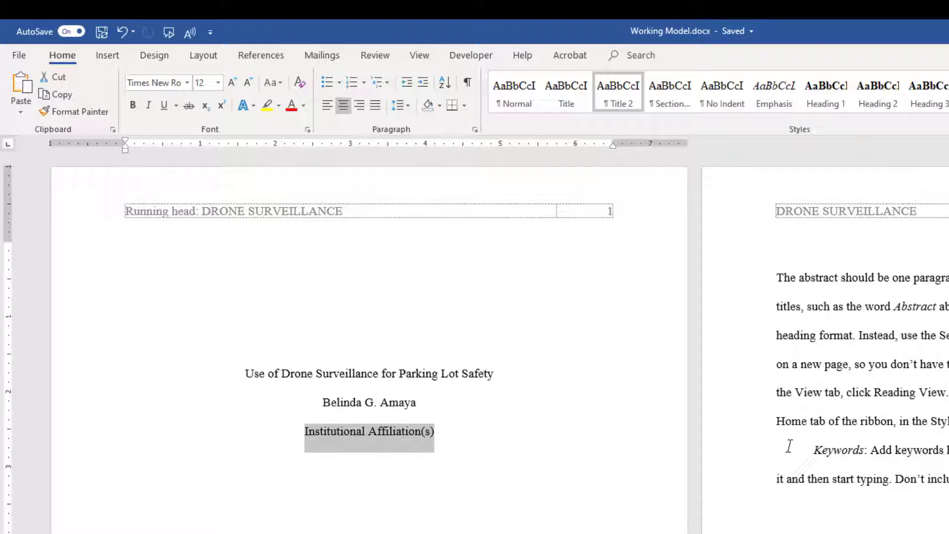
type("Old Domi")
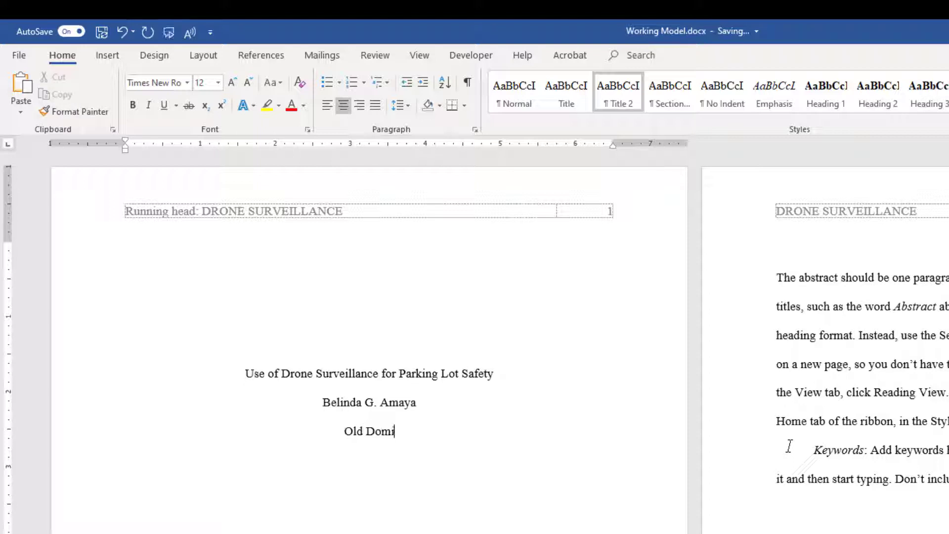
type("nion Un")
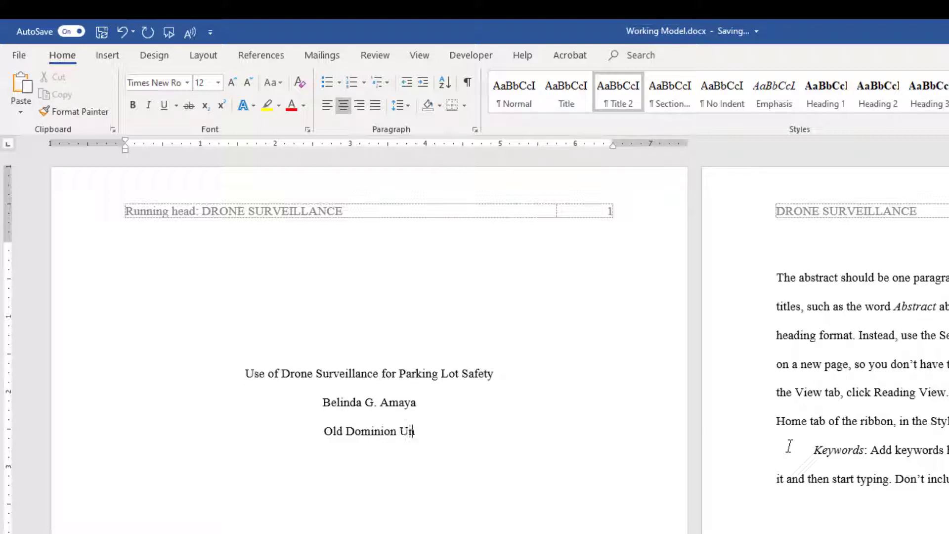
type("iversity")
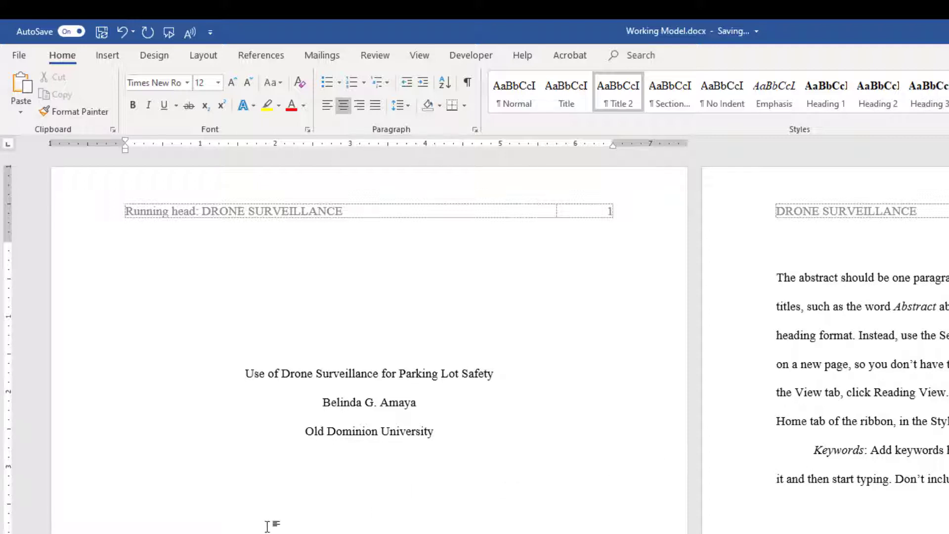
scroll(364, 504, "down", 3)
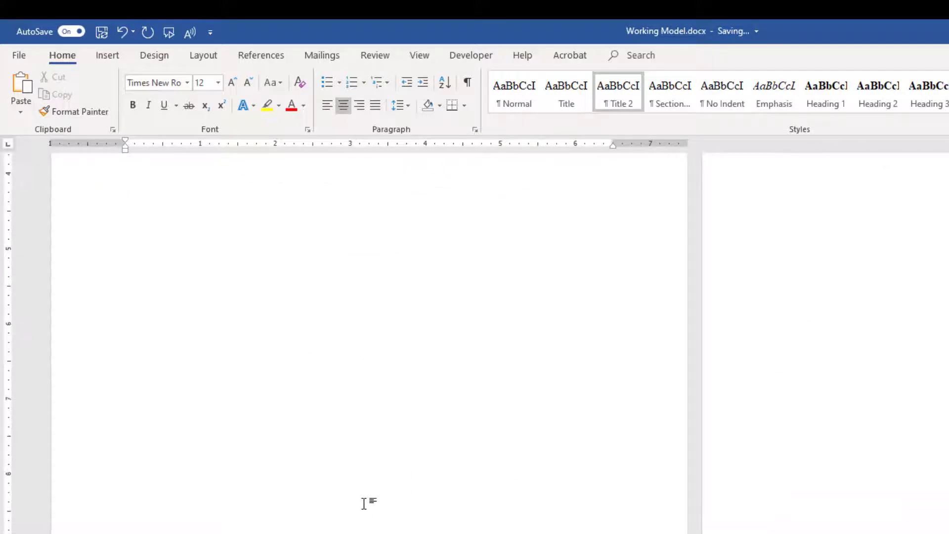
scroll(364, 501, "up", 3)
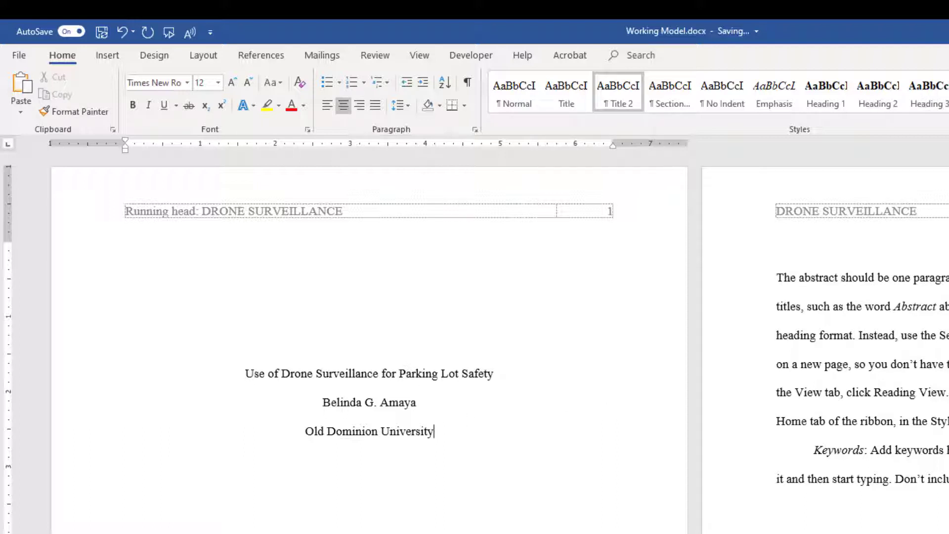
left_click(843, 232)
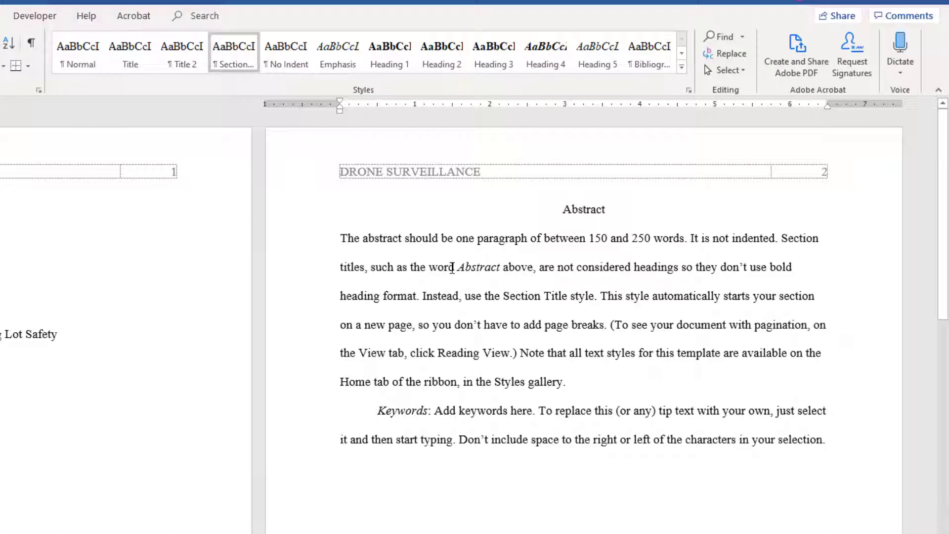
- Replace the abstract placeholder with Raw Data's drone abstract paragraph, pasted as plain text
triple_click(344, 240)
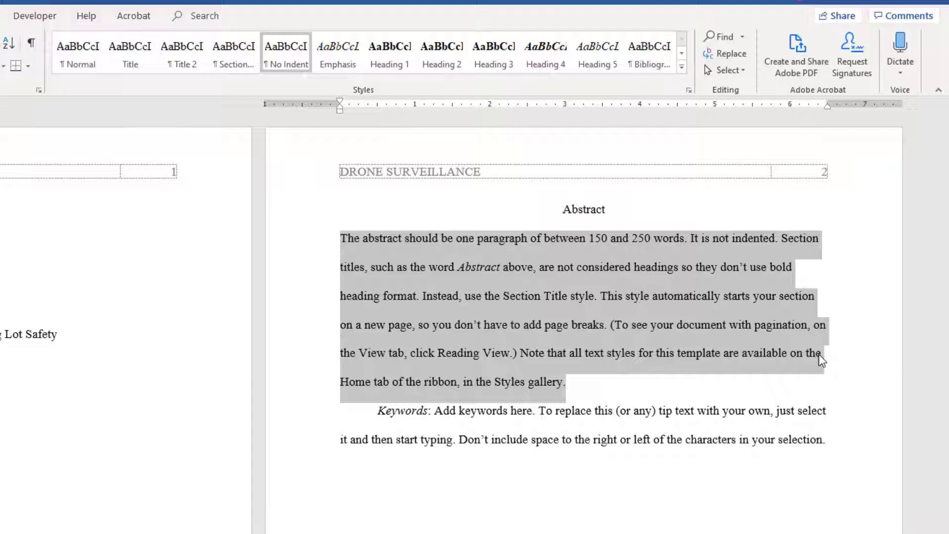
key("alt+Tab")
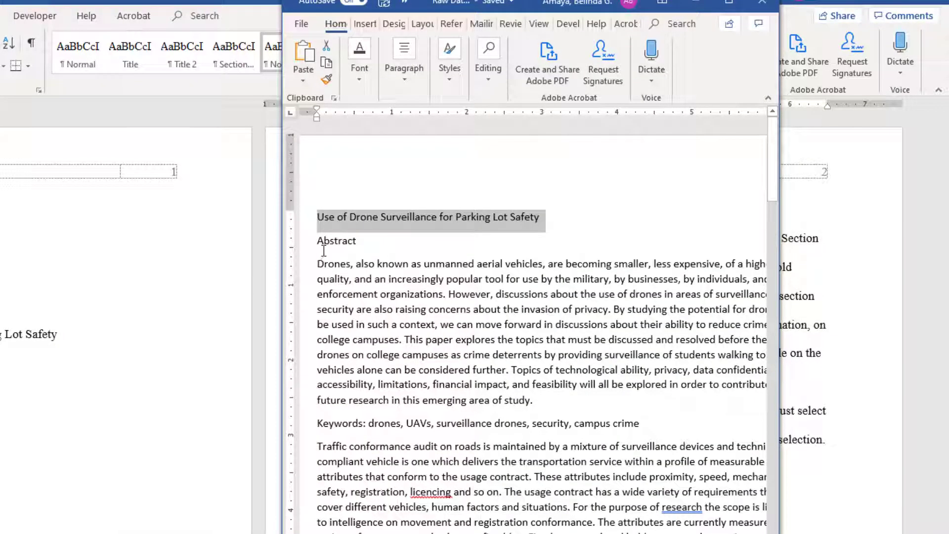
left_click_drag(317, 267, 533, 399)
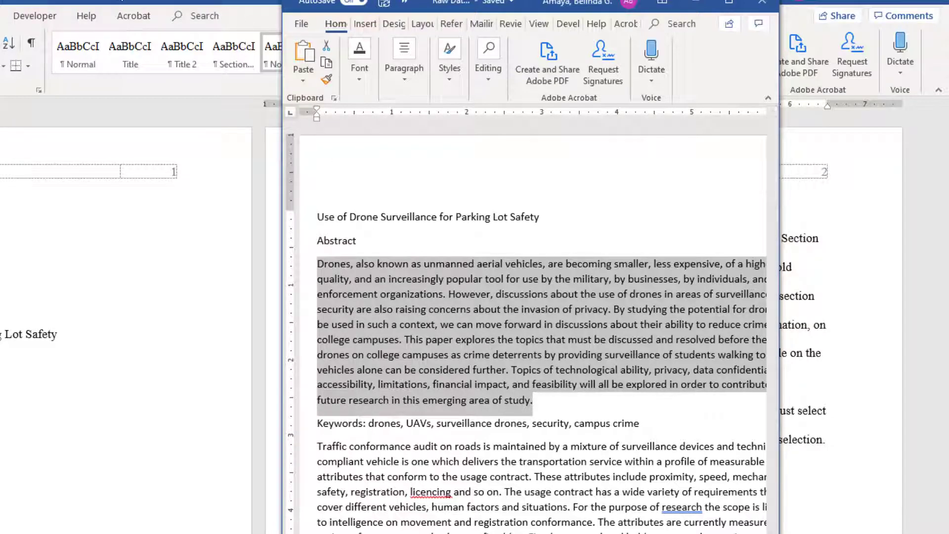
left_click(246, 2)
right_click(418, 245)
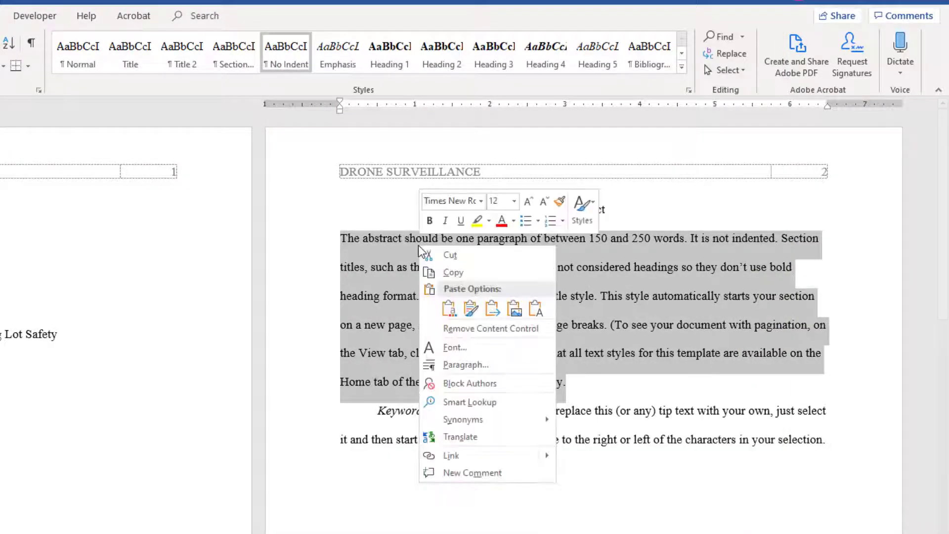
left_click(544, 311)
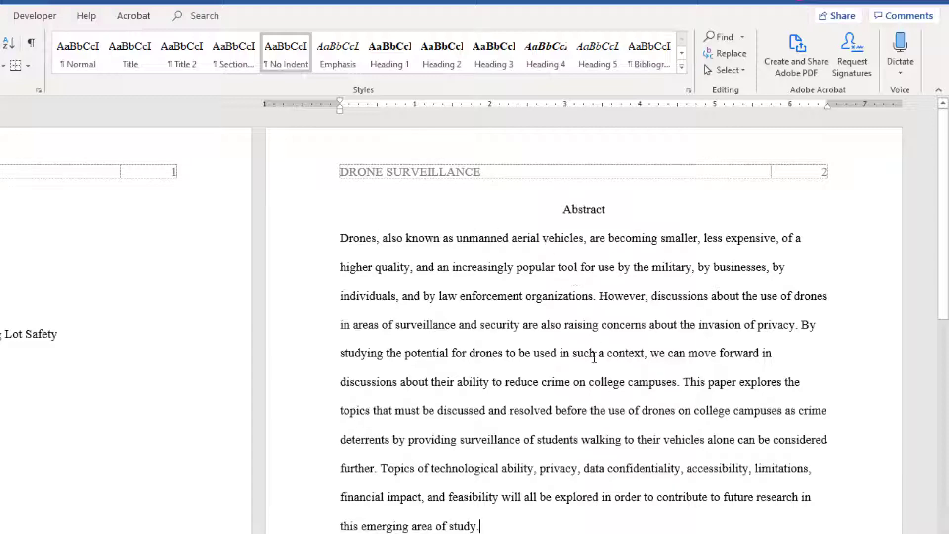
scroll(565, 394, "down", 3)
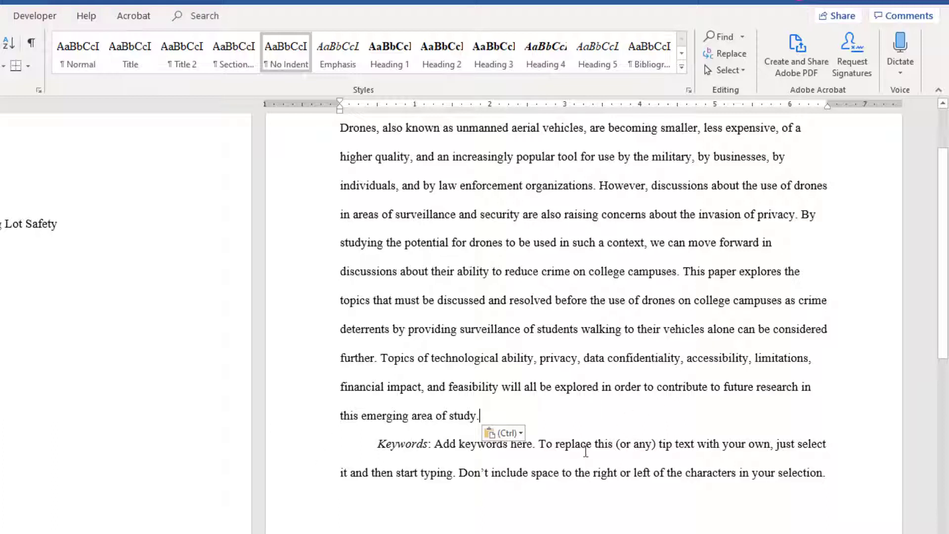
- Replace the Keywords tip text with 'drones, UAVs, surveillance drones, security, campus crime' from the raw data, kept as plain text
key("alt+Tab")
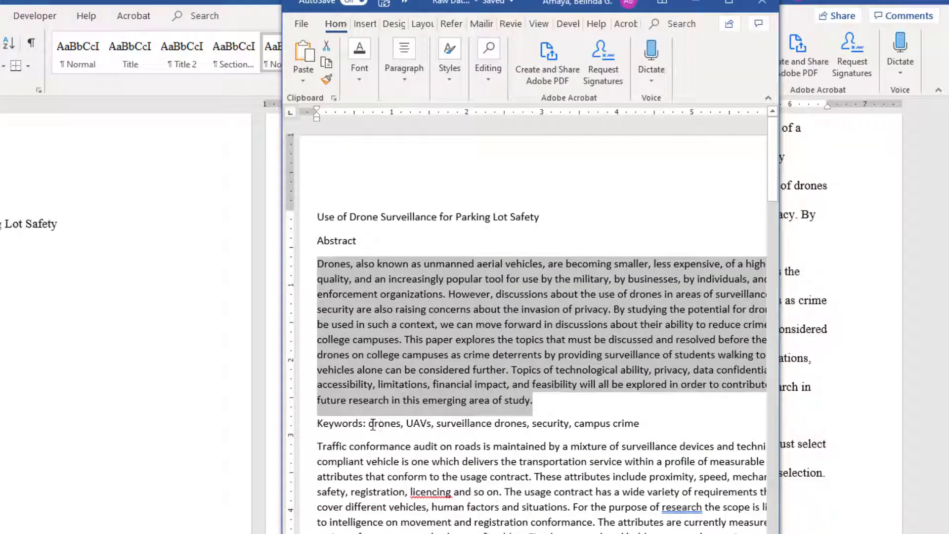
left_click_drag(379, 425, 643, 421)
key("super+c")
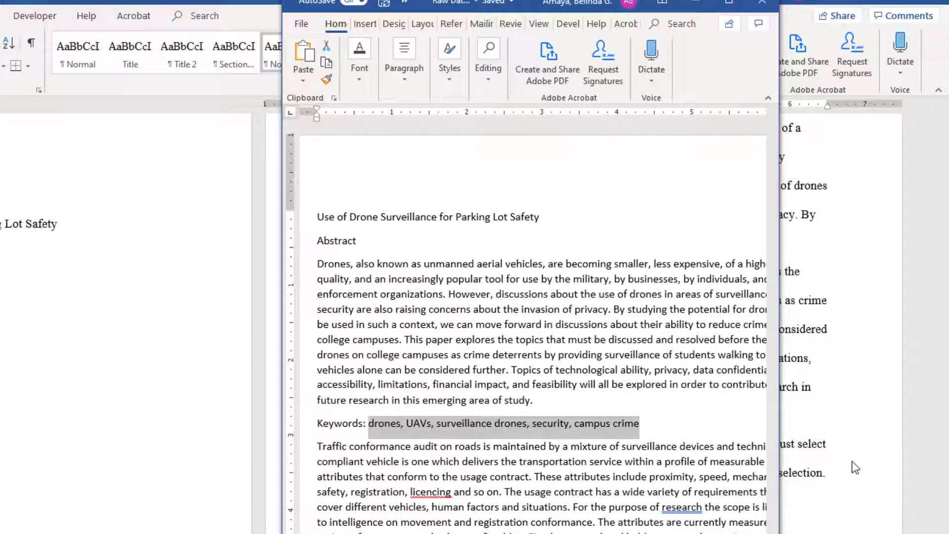
key("alt+Tab")
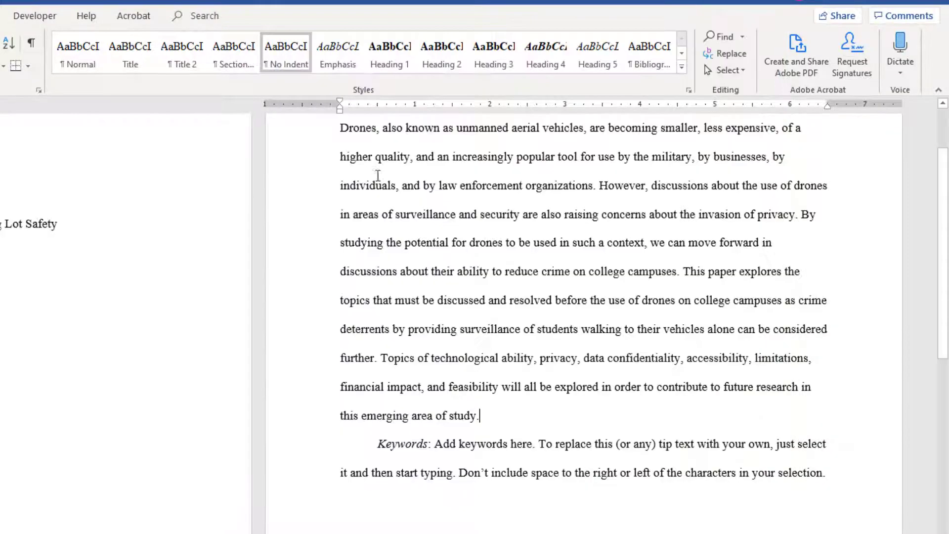
left_click(434, 444)
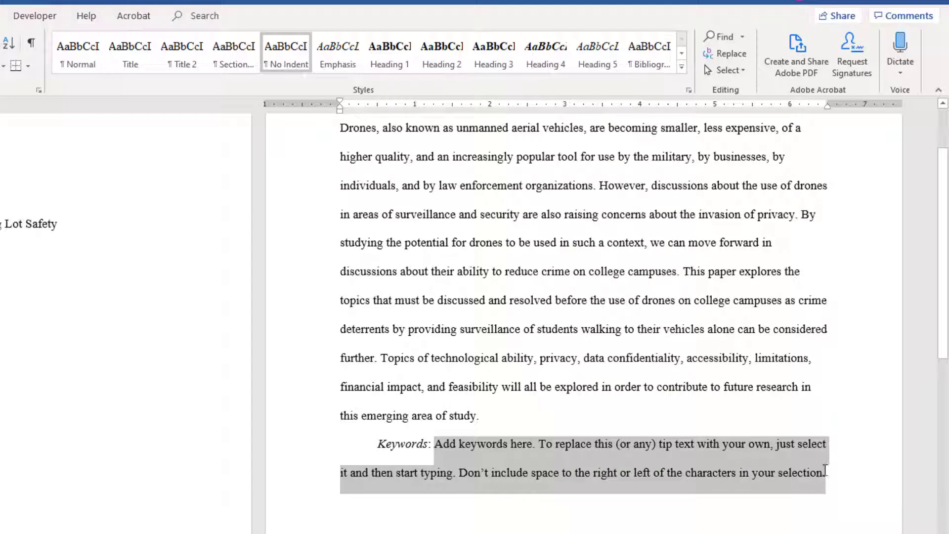
right_click(685, 458)
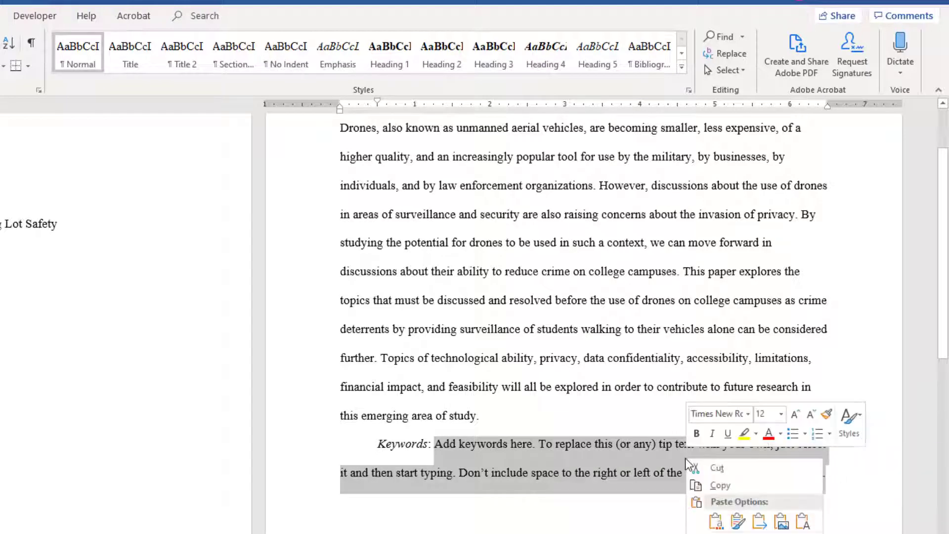
left_click(783, 523)
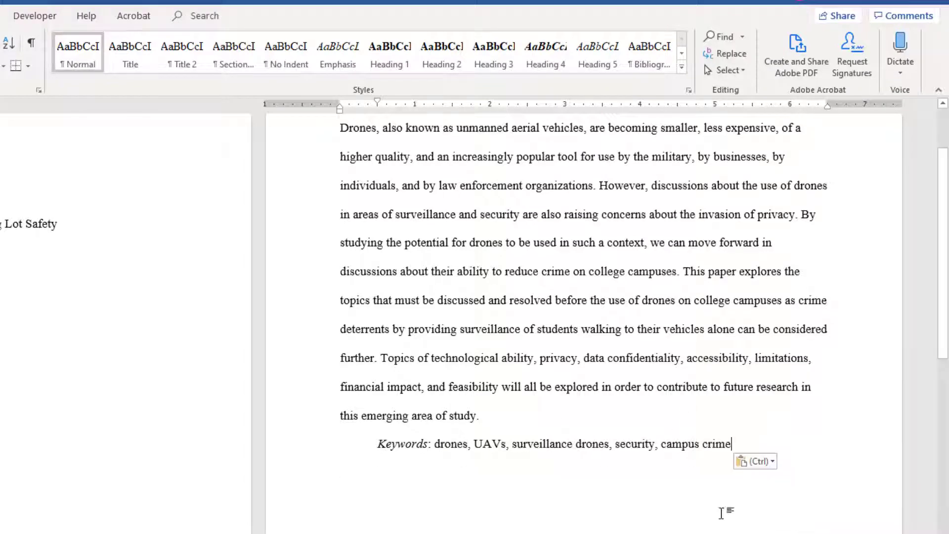
scroll(526, 423, "up", 3)
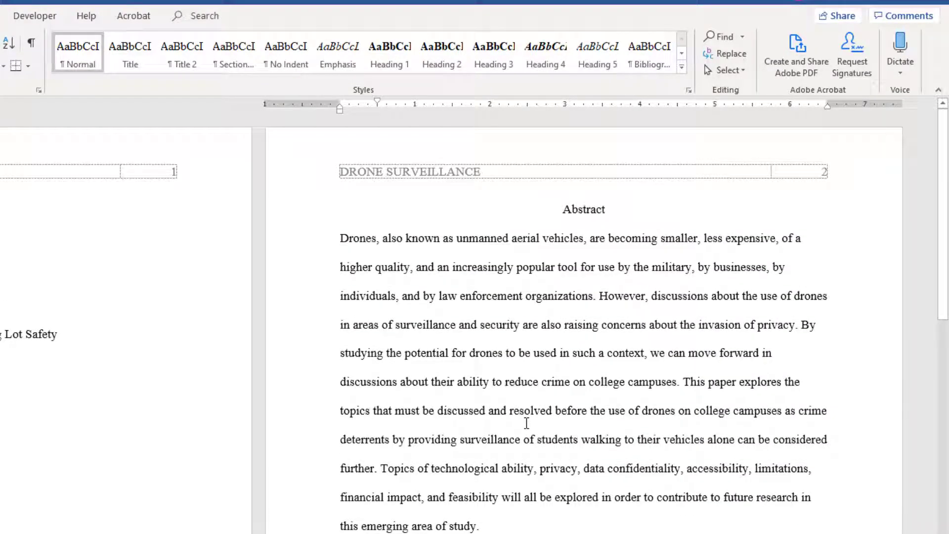
- Paste the raw body text, from 'Traffic' up to REFERENCES, as plain text over the page 3 placeholder
scroll(527, 423, "down", 20)
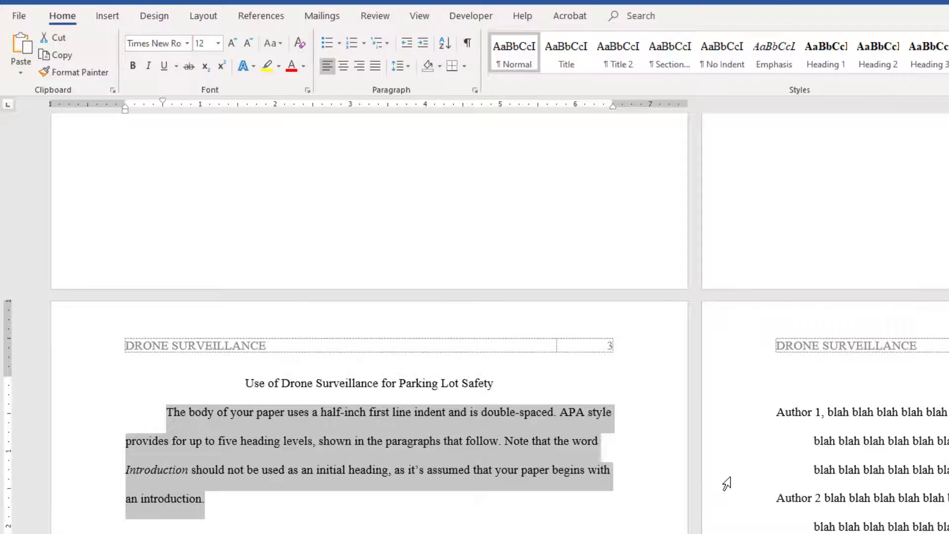
key("alt+Tab")
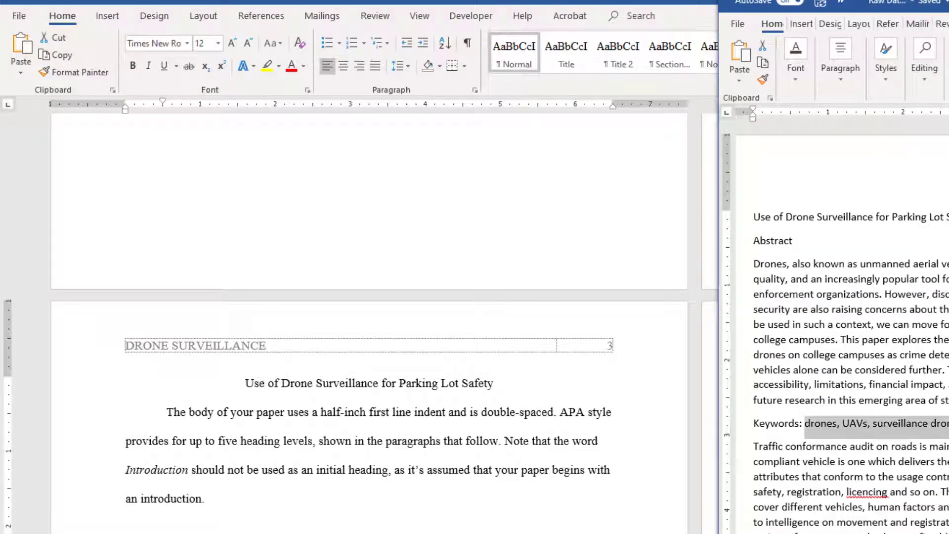
scroll(751, 296, "down", 3)
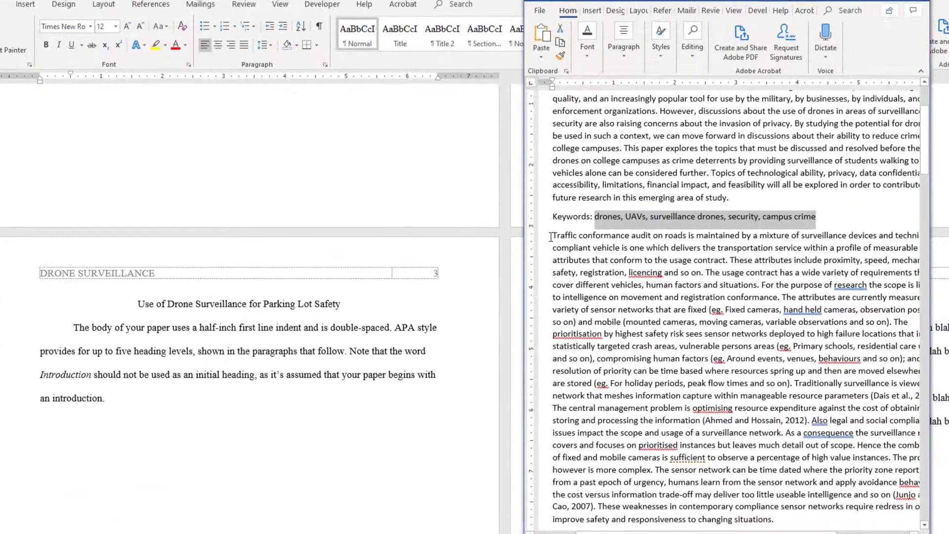
left_click(551, 237)
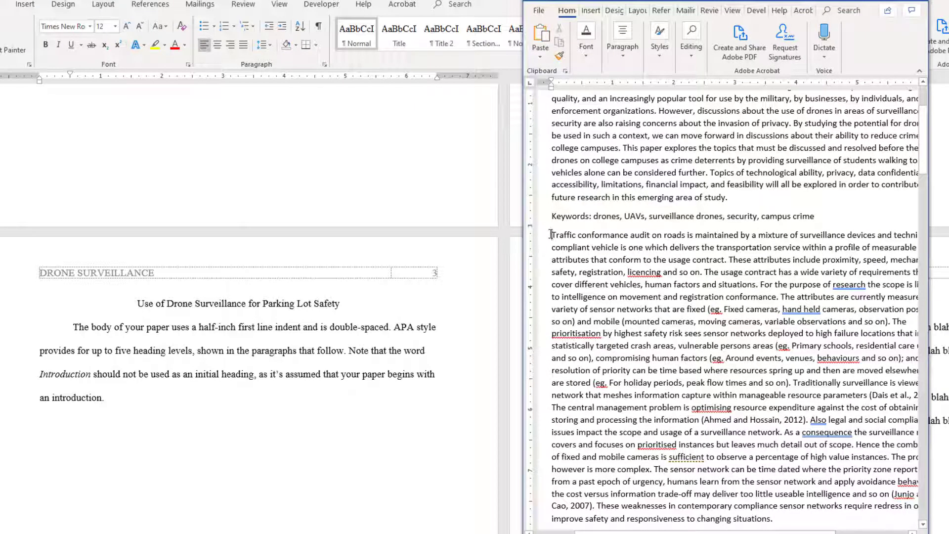
left_click_drag(551, 235, 855, 194)
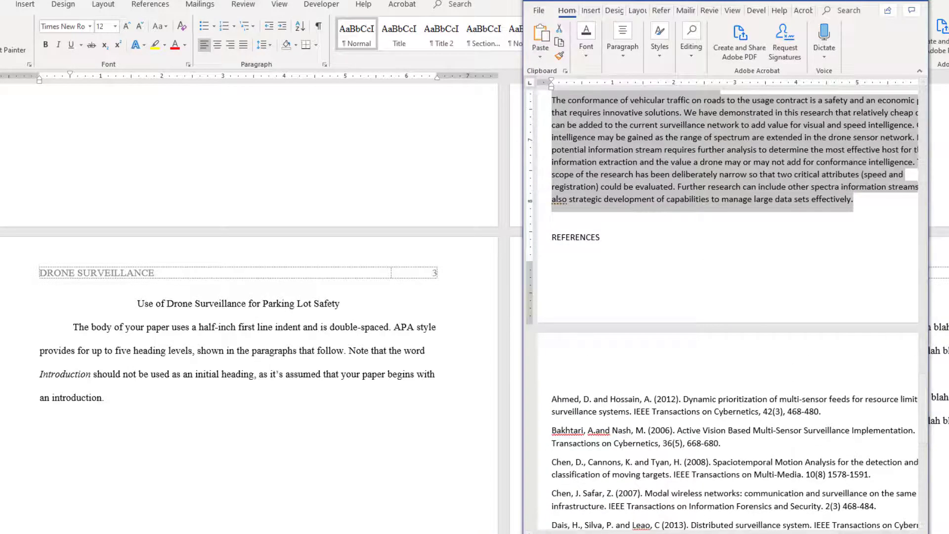
triple_click(76, 333)
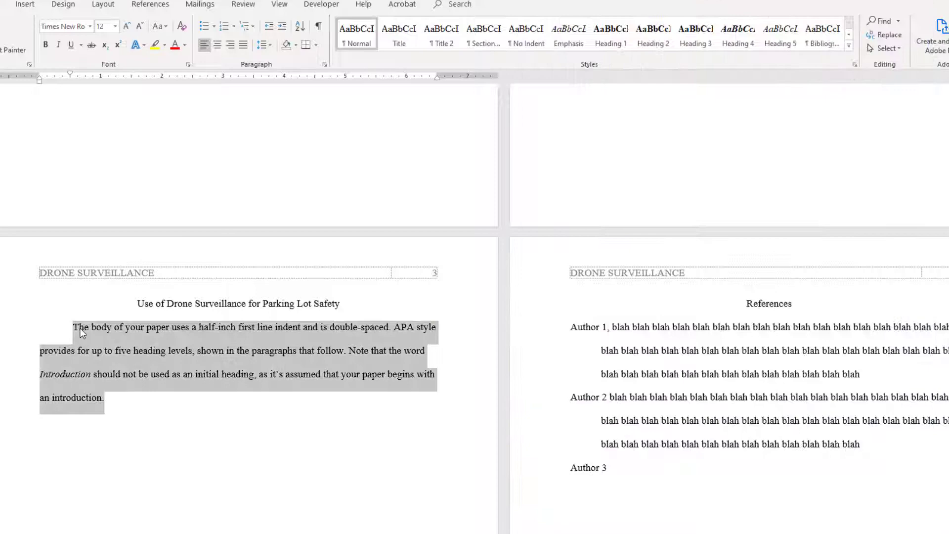
right_click(191, 347)
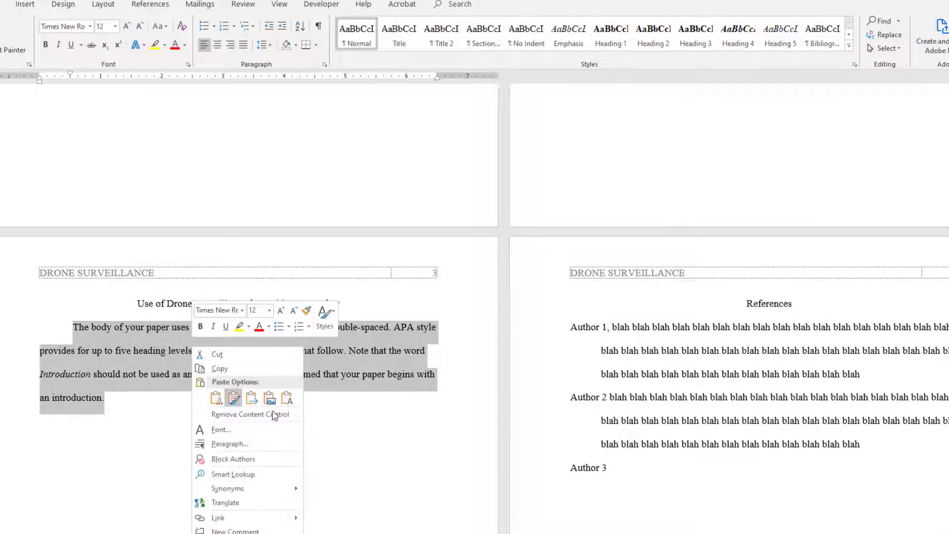
left_click(289, 400)
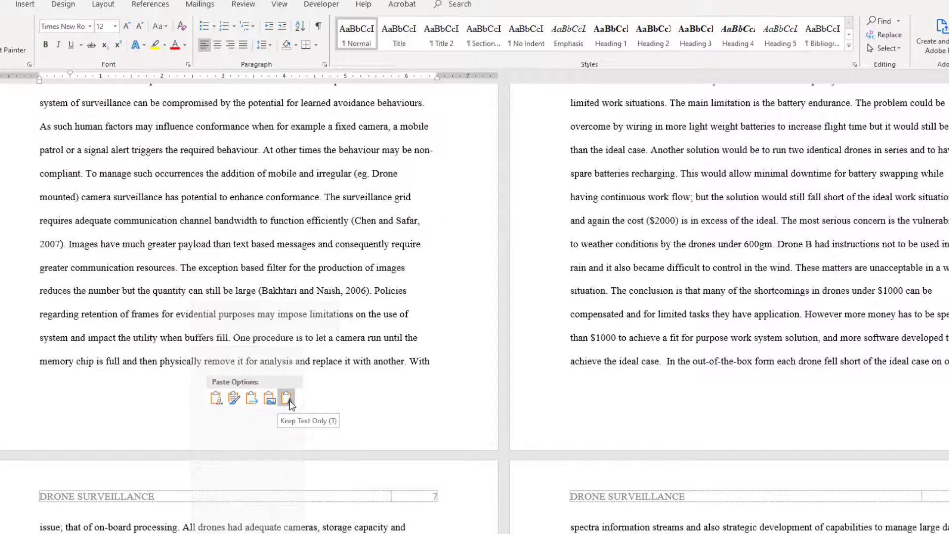
scroll(809, 439, "up", 3)
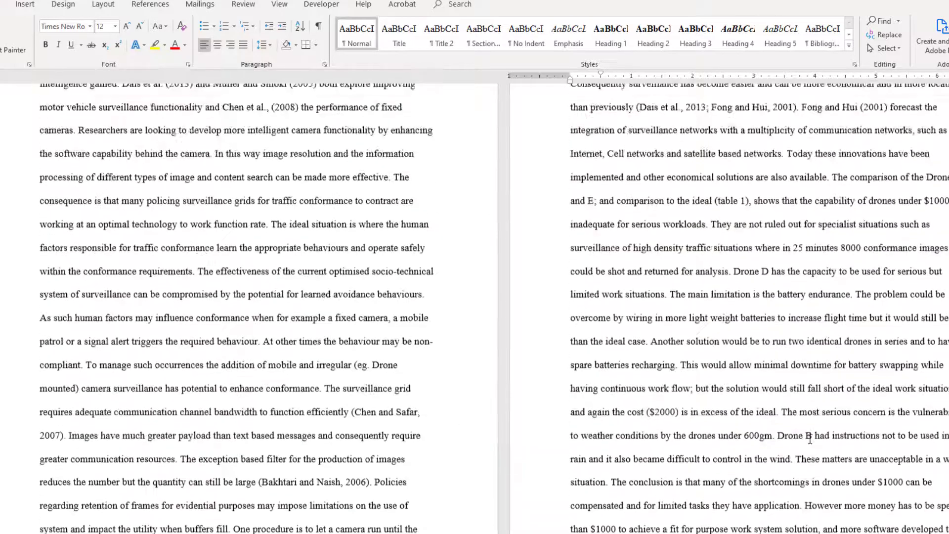
scroll(810, 439, "up", 18)
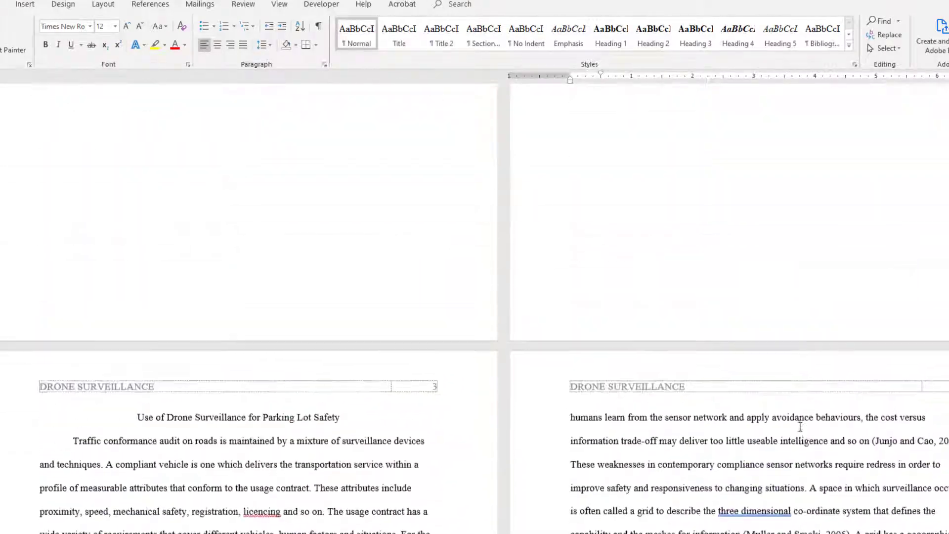
scroll(799, 426, "up", 7)
scroll(798, 425, "down", 9)
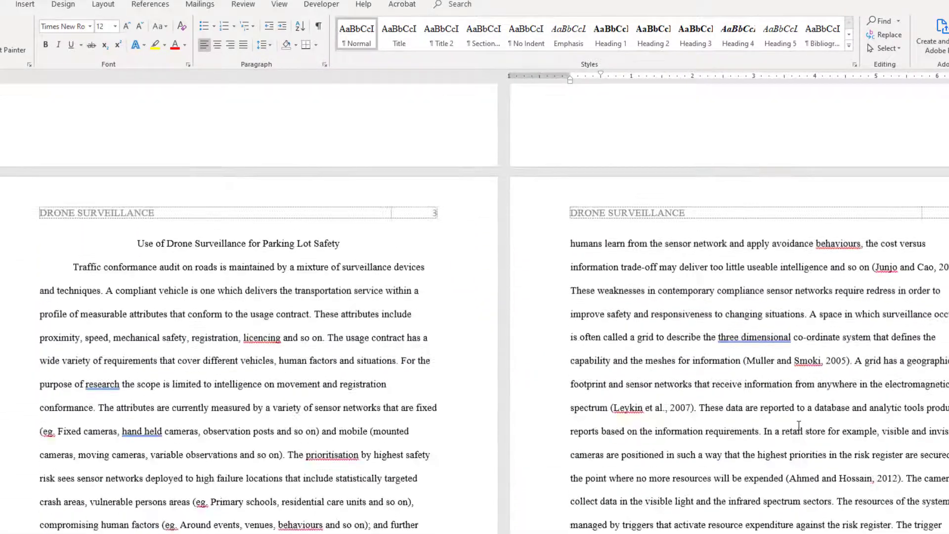
scroll(798, 425, "down", 2)
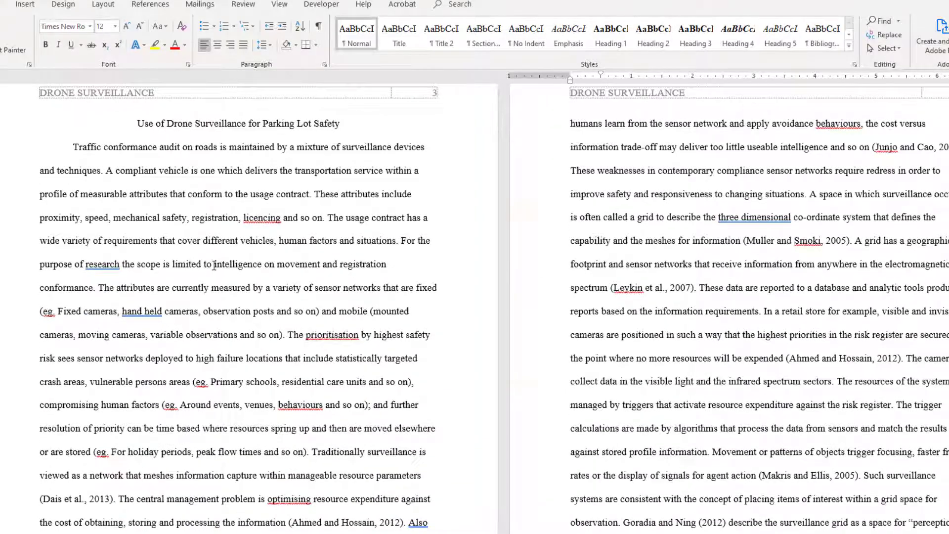
scroll(214, 266, "up", 1)
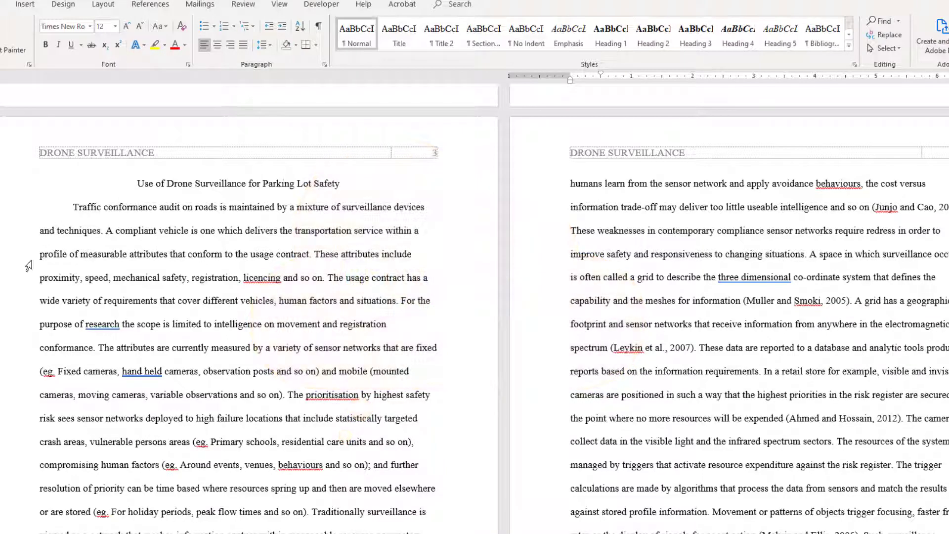
scroll(107, 402, "down", 3)
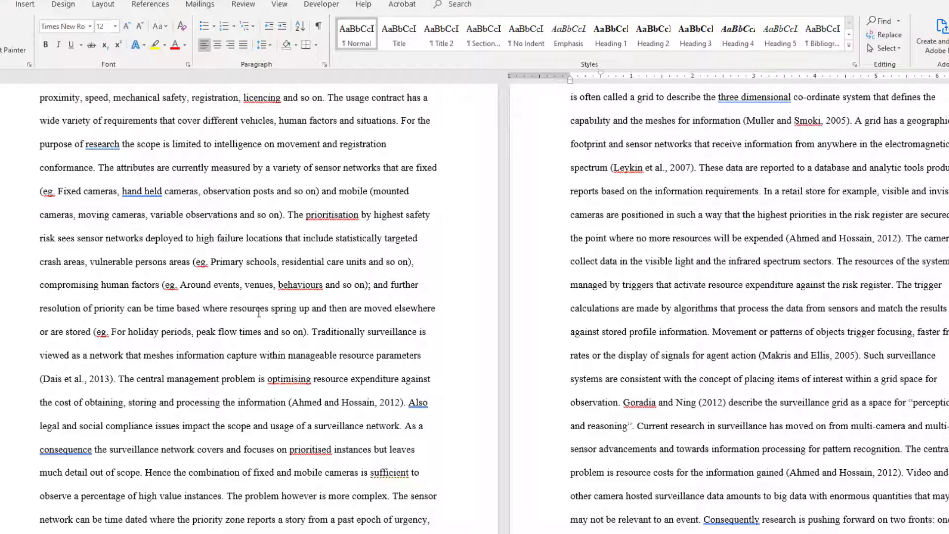
scroll(258, 313, "down", 2)
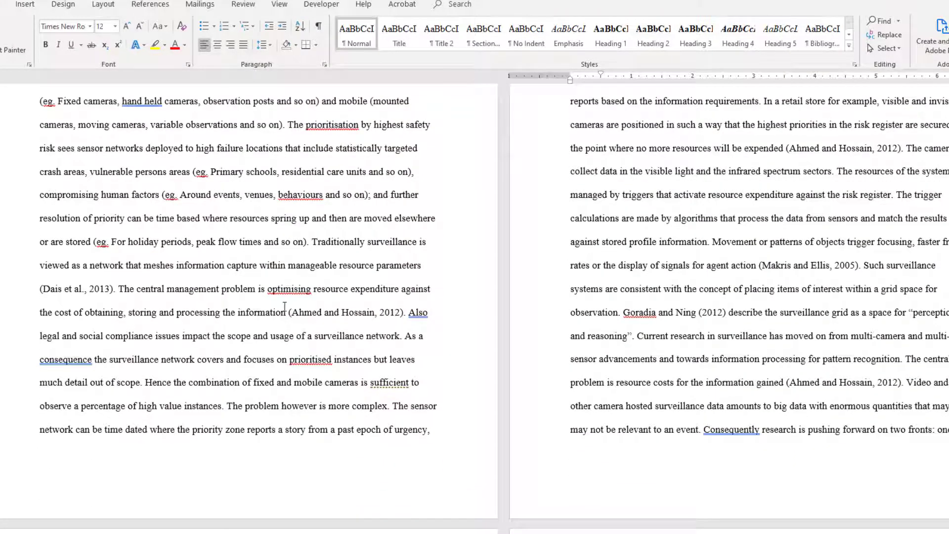
scroll(406, 349, "down", 3)
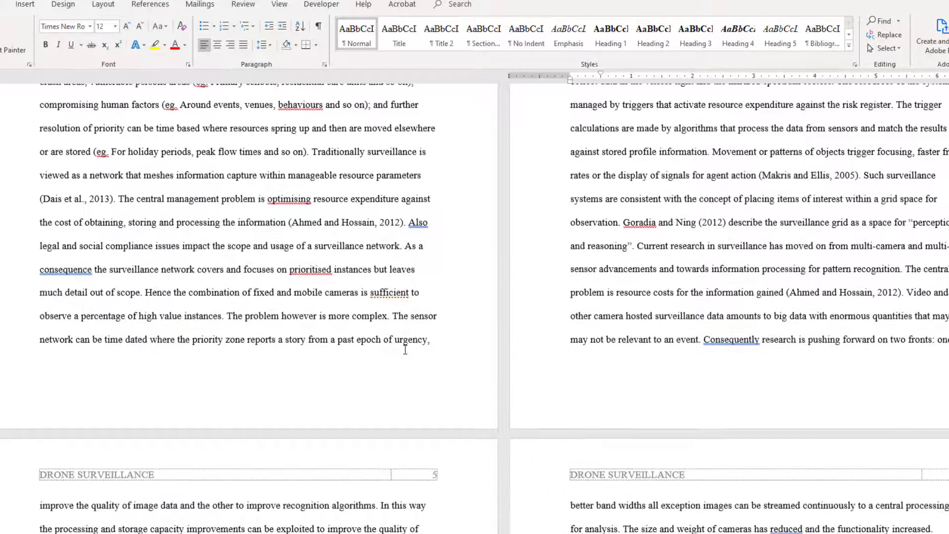
scroll(405, 349, "up", 8)
scroll(403, 348, "down", 5)
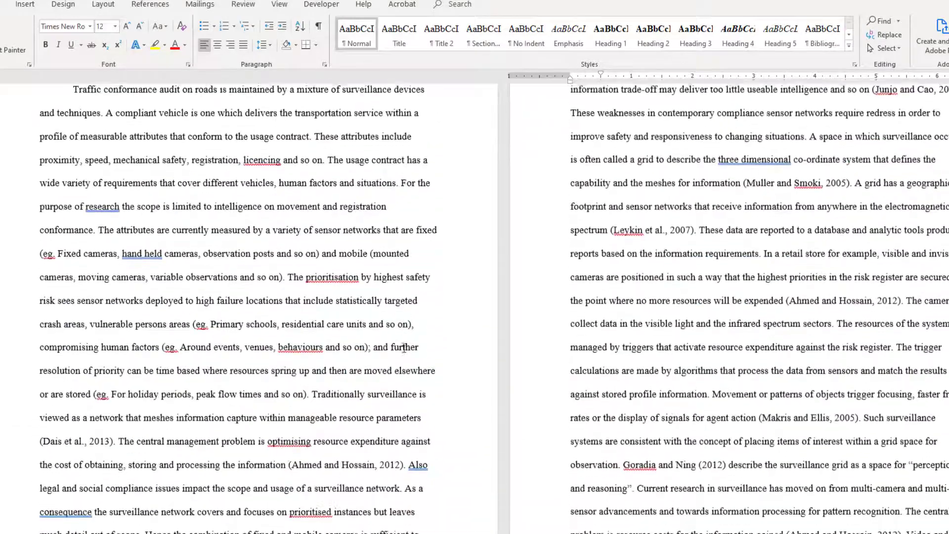
scroll(403, 348, "up", 4)
scroll(403, 348, "up", 3)
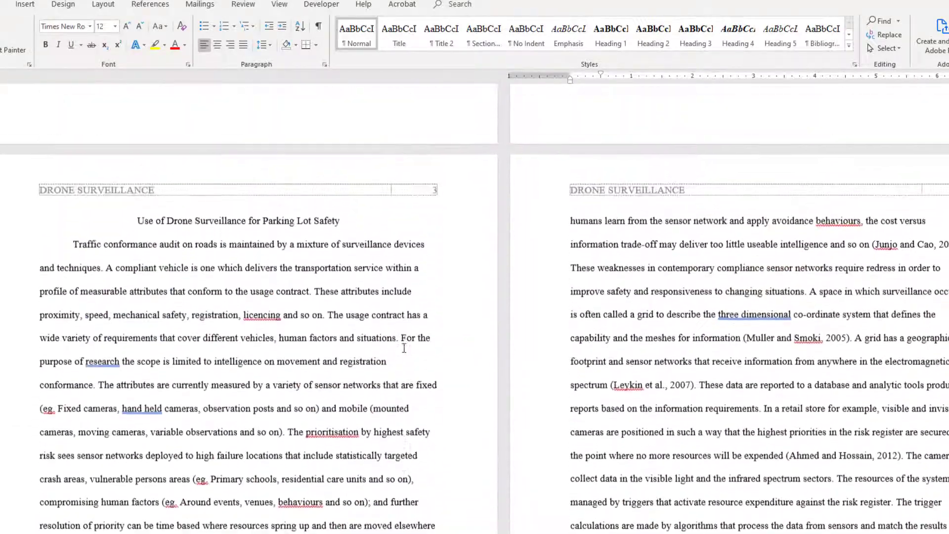
scroll(152, 255, "down", 2)
scroll(152, 255, "down", 2)
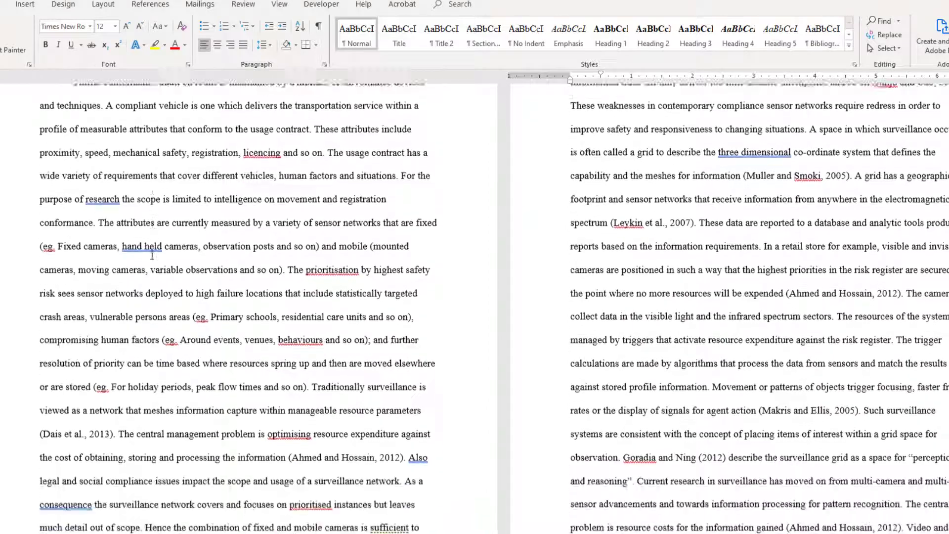
scroll(153, 255, "down", 5)
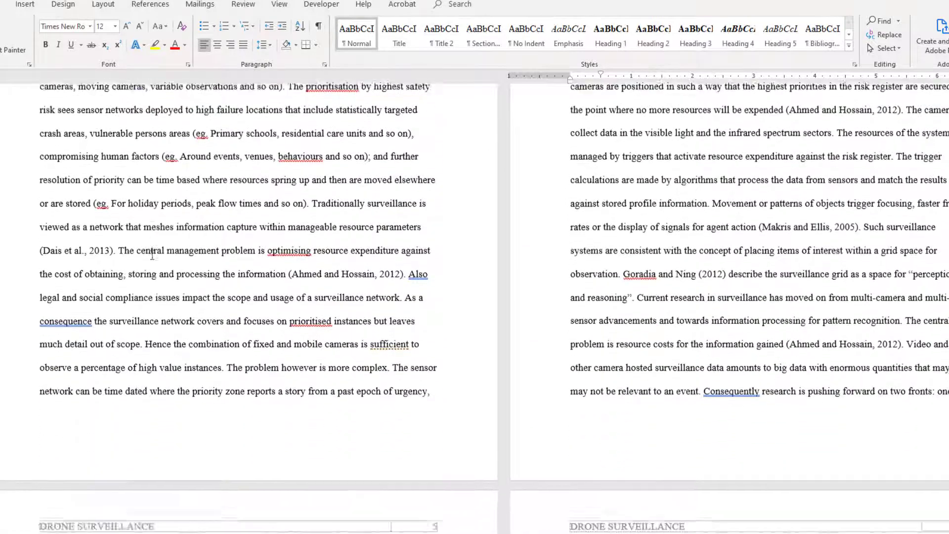
scroll(152, 254, "up", 5)
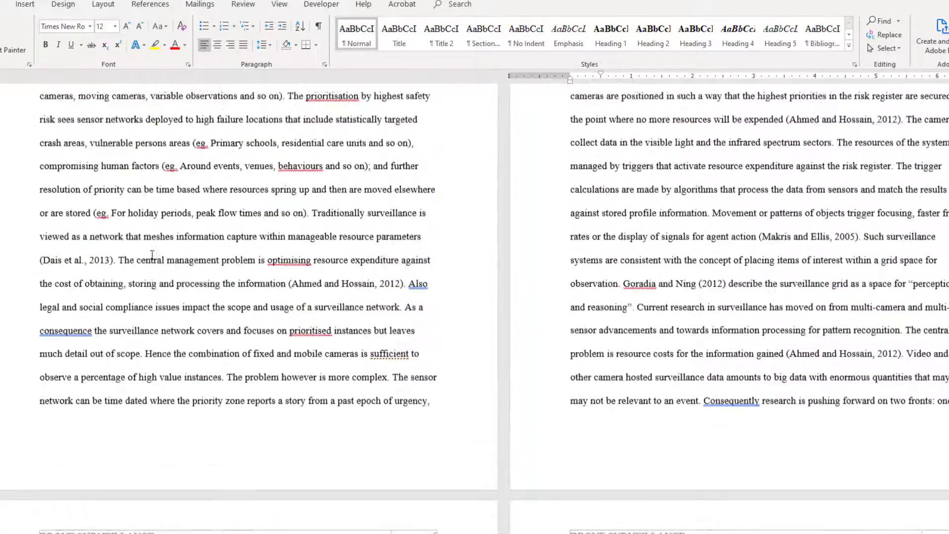
scroll(152, 255, "up", 3)
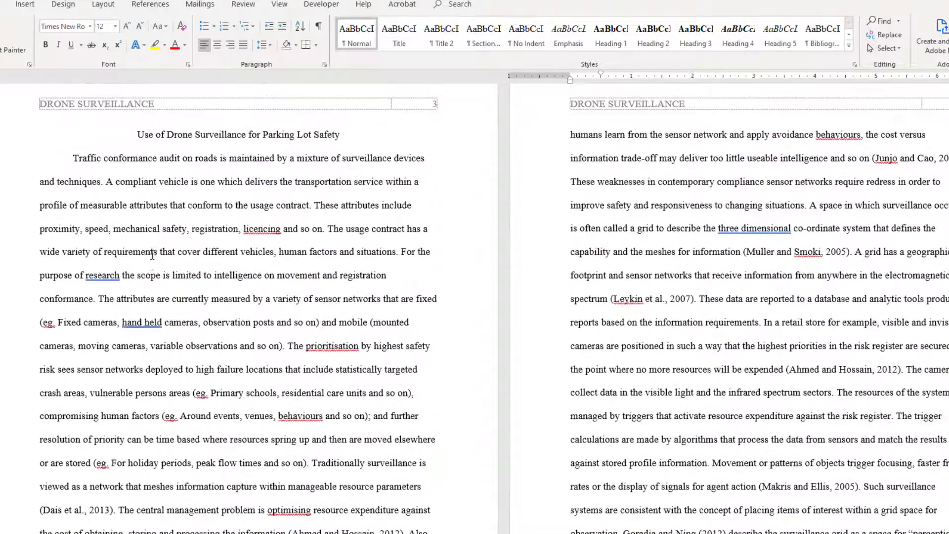
key("alt+Tab")
scroll(676, 281, "up", 14)
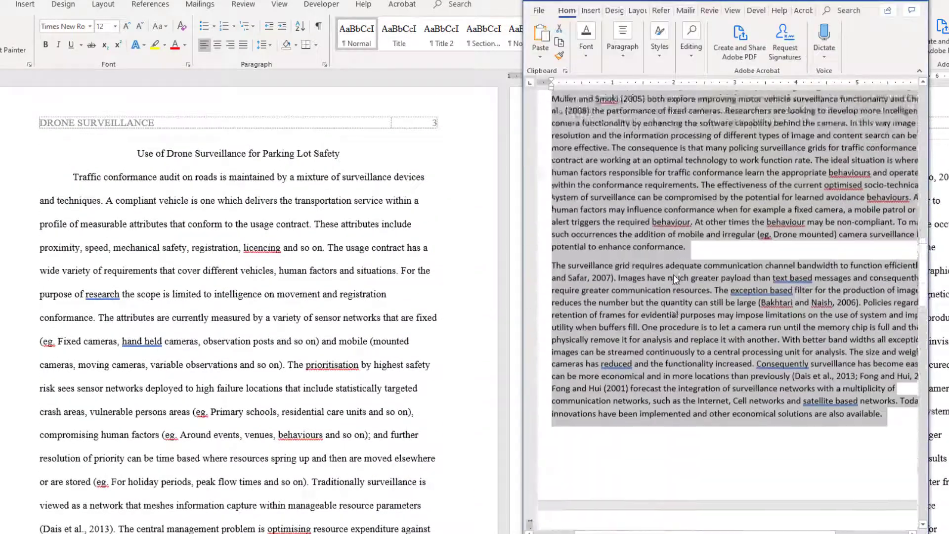
scroll(676, 280, "up", 7)
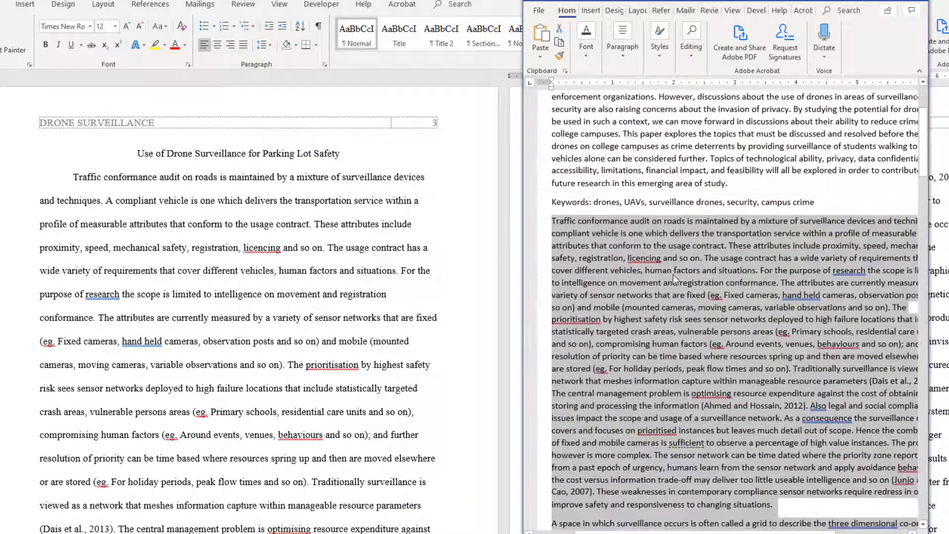
scroll(673, 276, "down", 5)
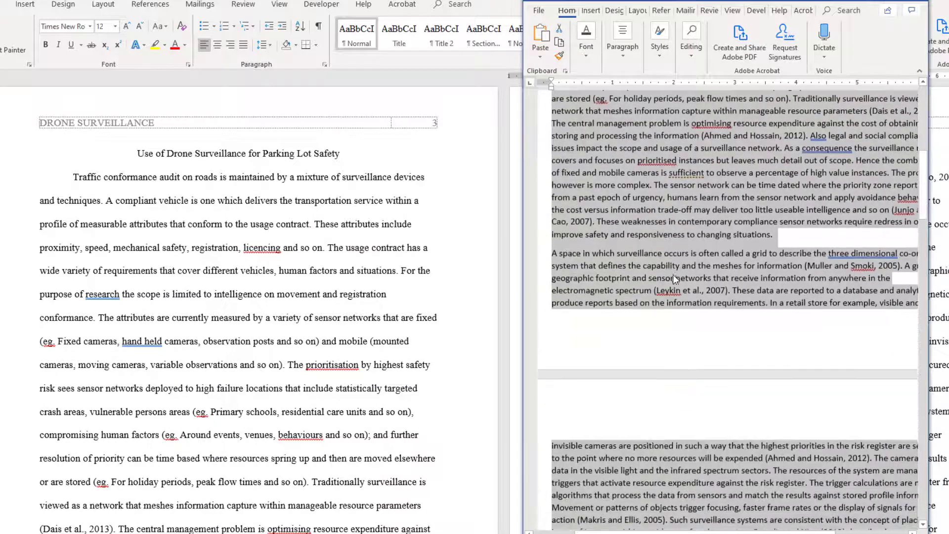
left_click(558, 254)
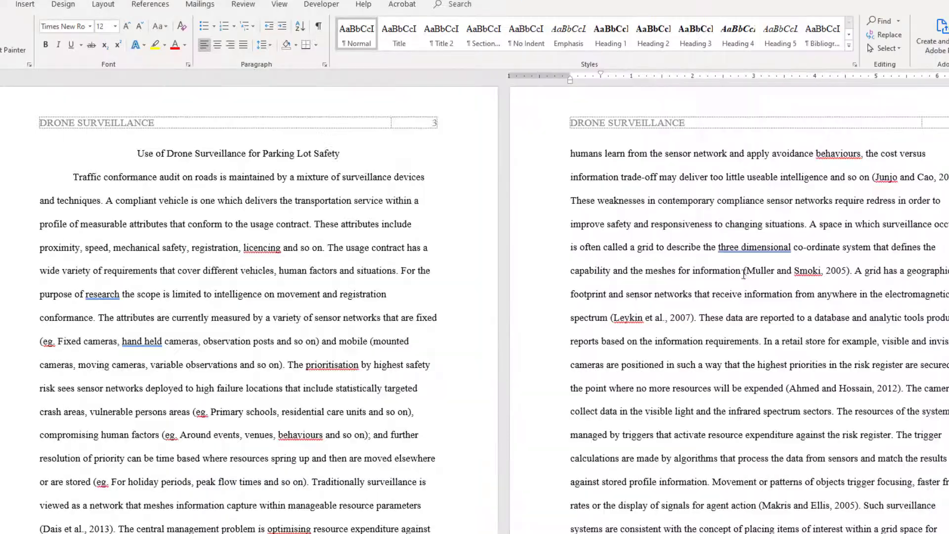
scroll(602, 307, "down", 10)
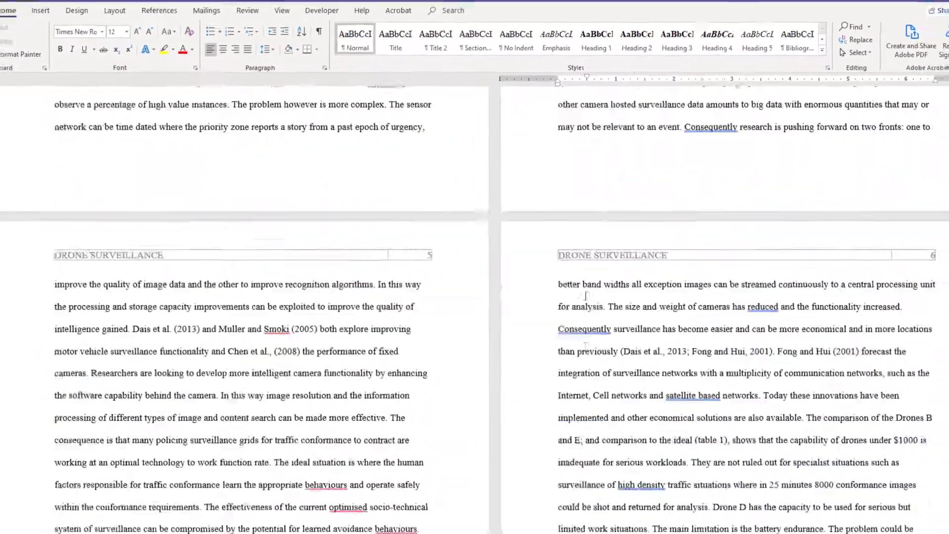
scroll(567, 282, "down", 15)
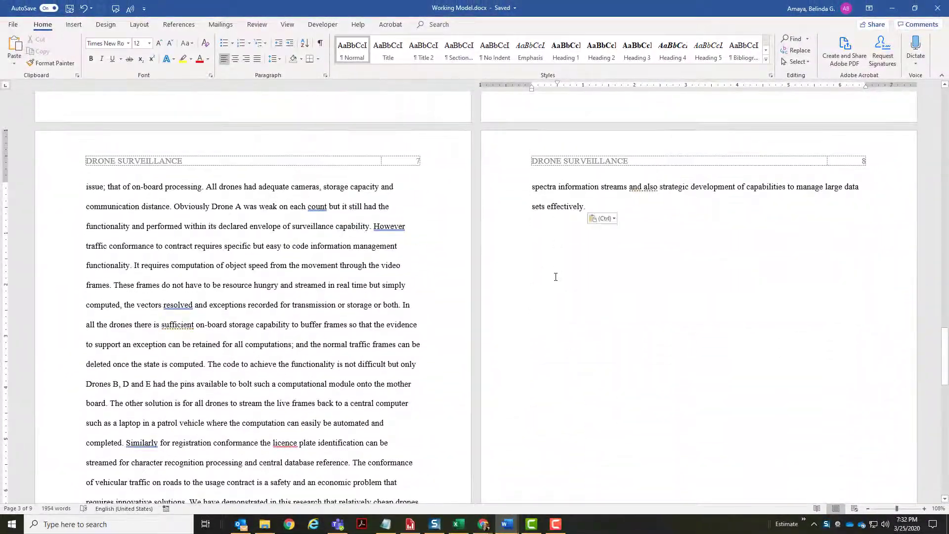
scroll(556, 277, "down", 5)
scroll(556, 276, "up", 7)
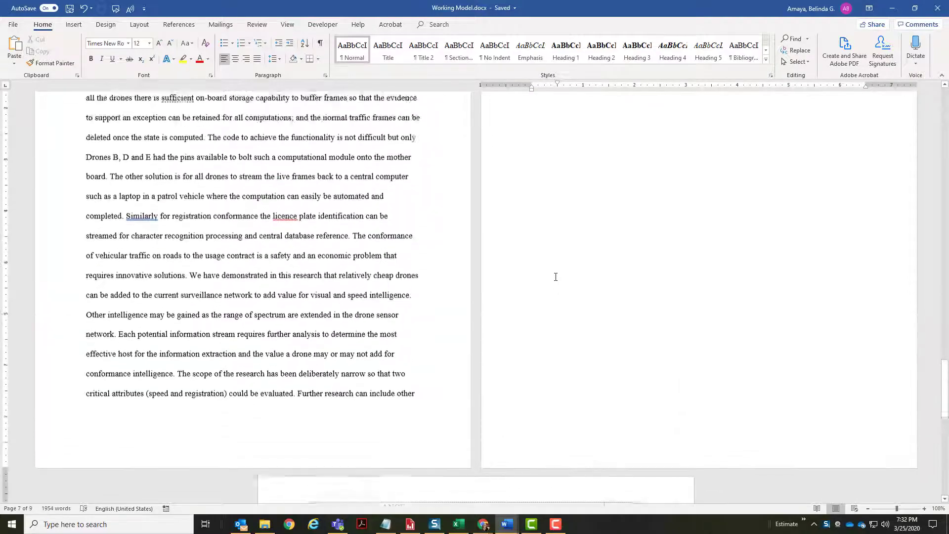
scroll(555, 277, "up", 15)
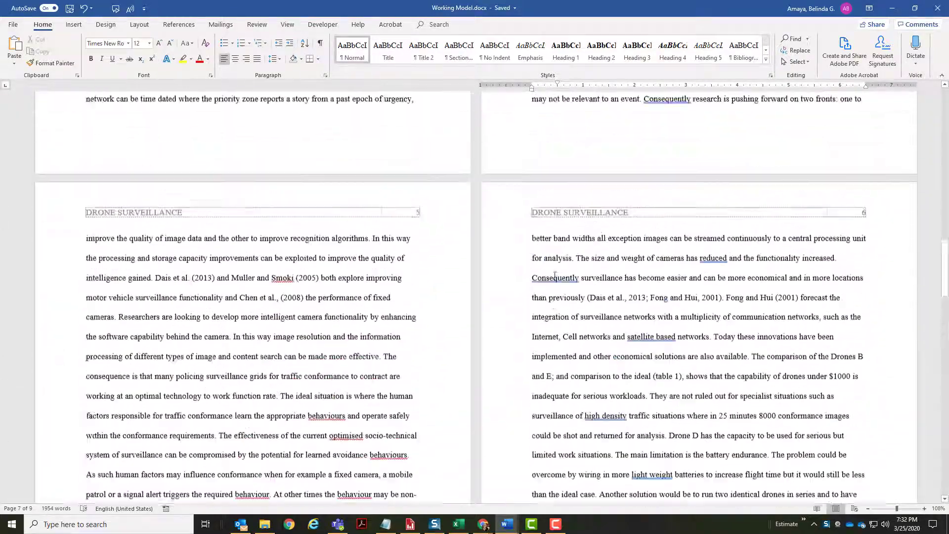
scroll(555, 276, "up", 6)
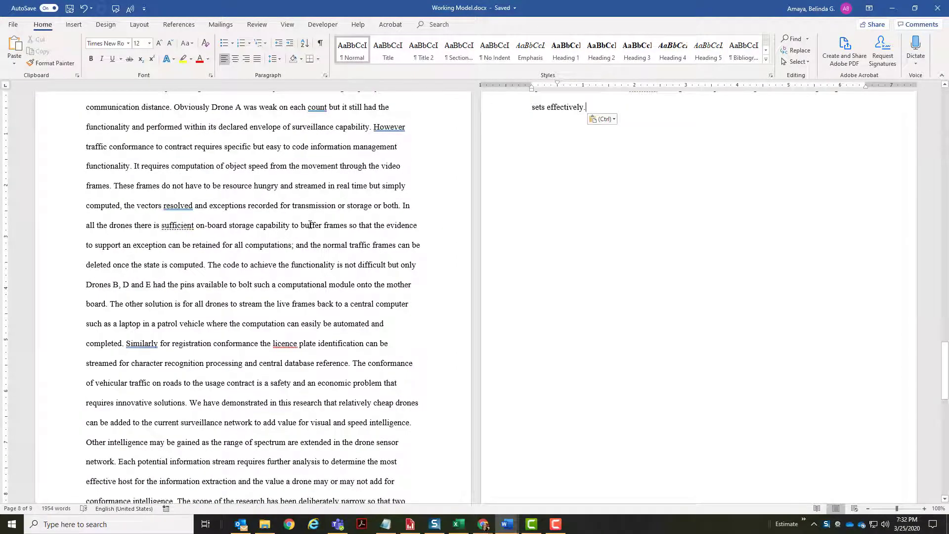
- Start a new paragraph at 'A space in which surveillance occurs', checking the break against the raw data
key("ctrl+f")
type("a")
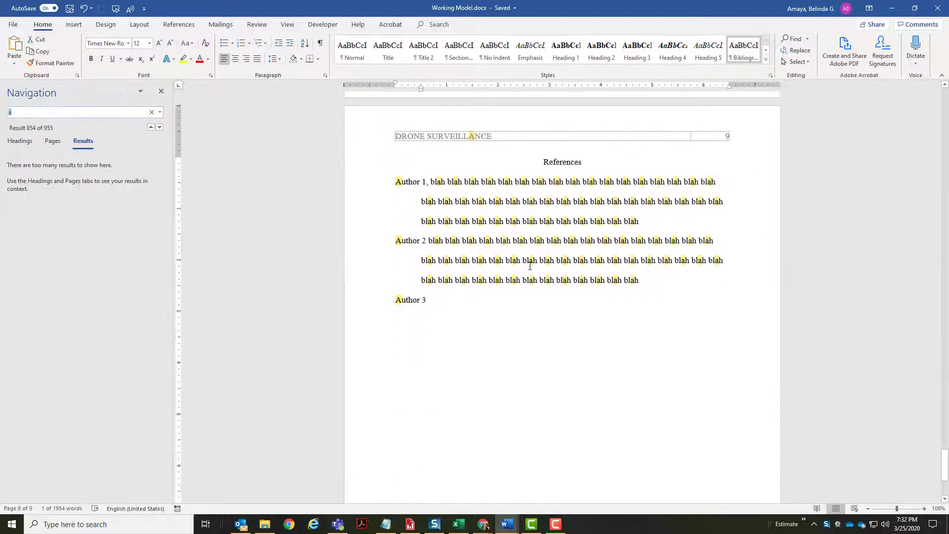
type(" space in which")
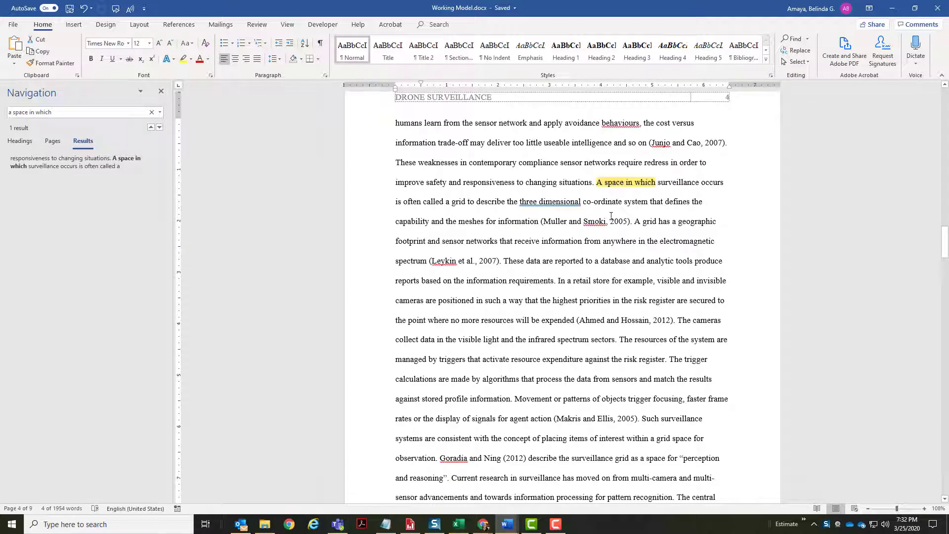
left_click(597, 184)
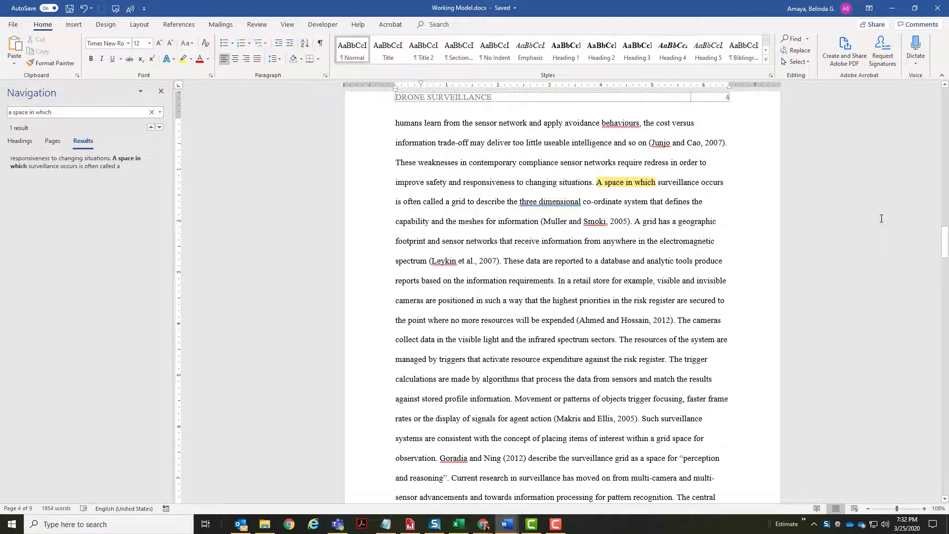
key("Return")
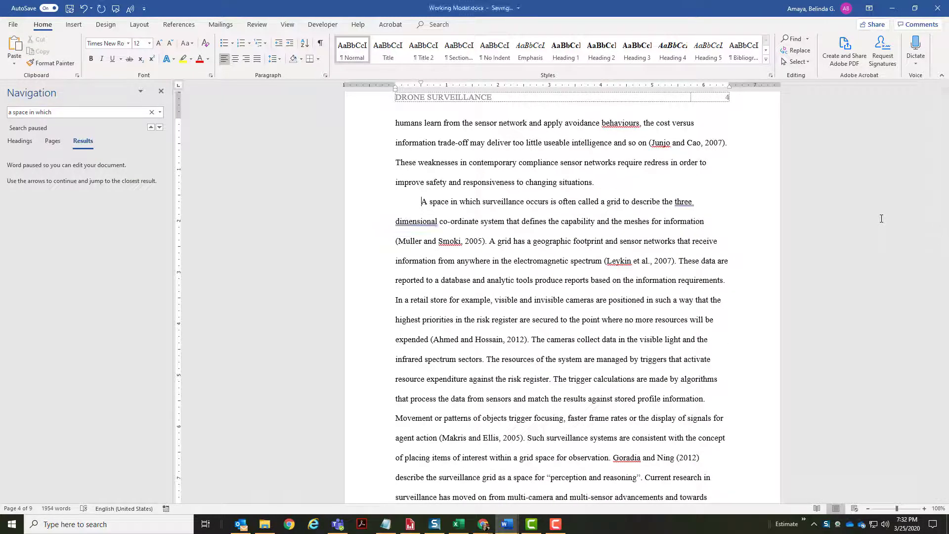
key("alt+Tab")
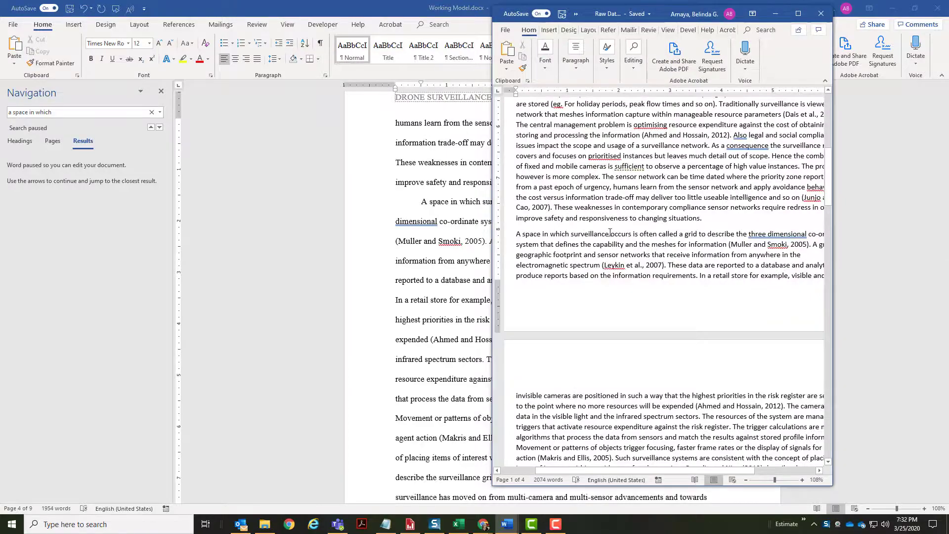
scroll(613, 221, "up", 5)
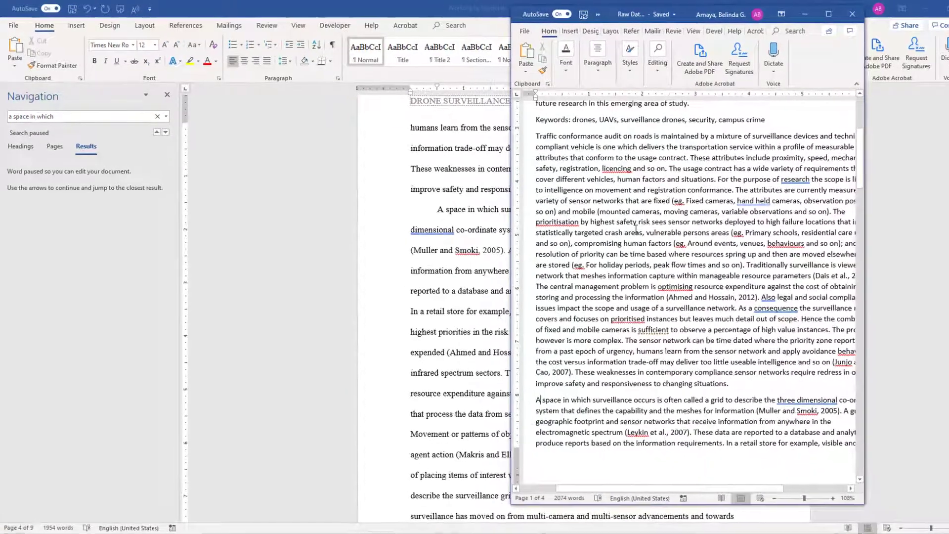
scroll(636, 230, "up", 3)
scroll(636, 227, "down", 13)
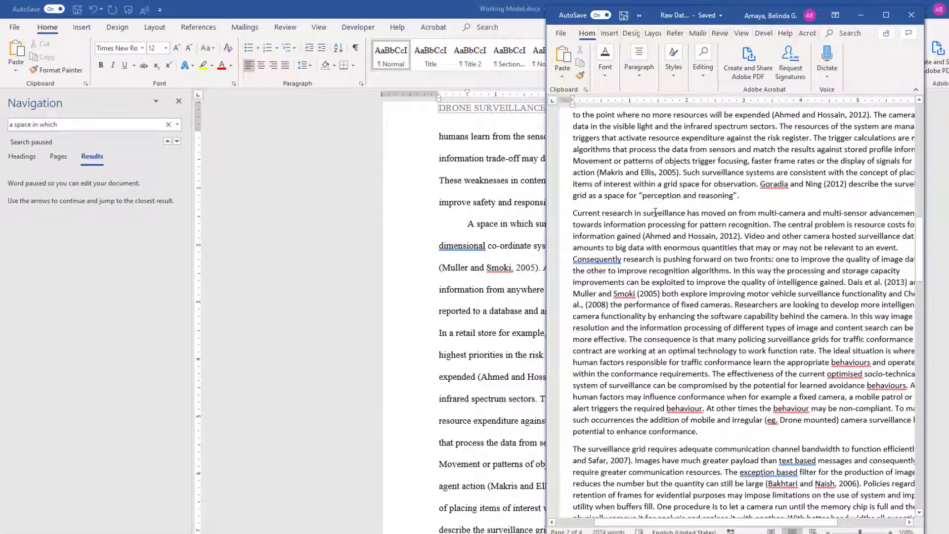
- Start a new paragraph at 'Current research in surveillance', checking the break against the raw data
key("alt+Tab")
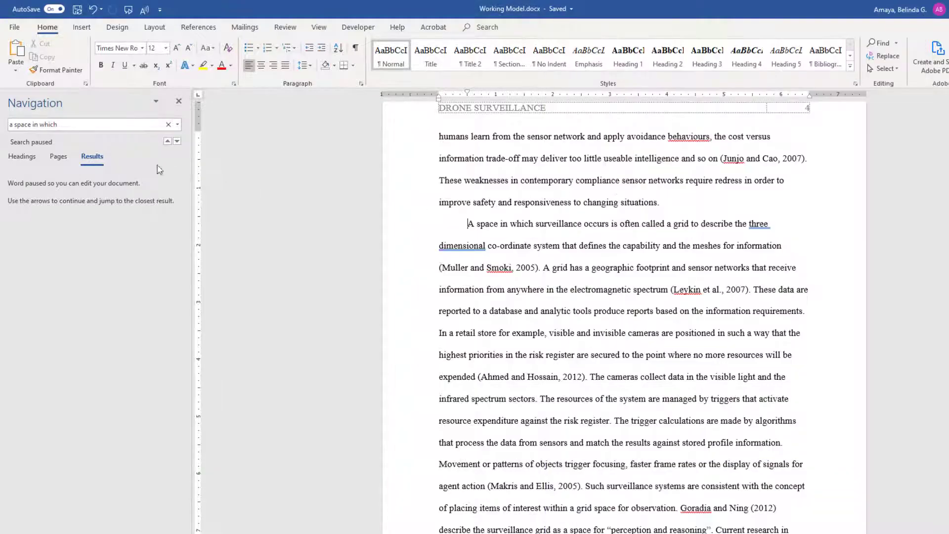
left_click(75, 124)
key("Home")
left_click_drag(13, 124, 58, 124)
type("curr")
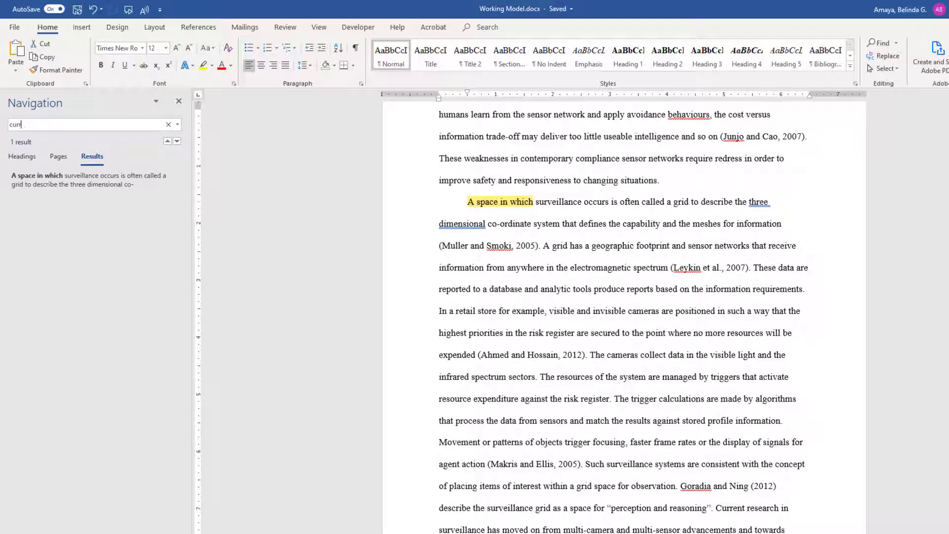
type("ent")
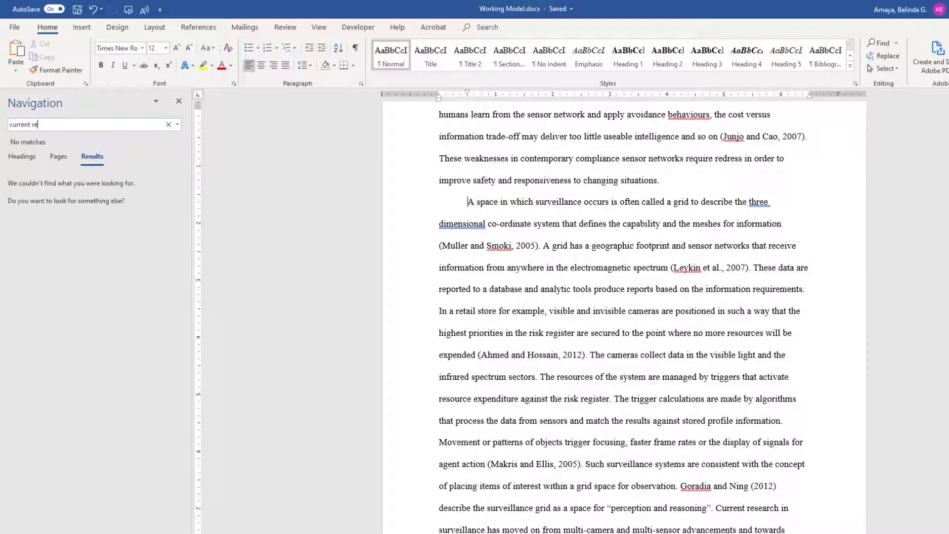
type(" research")
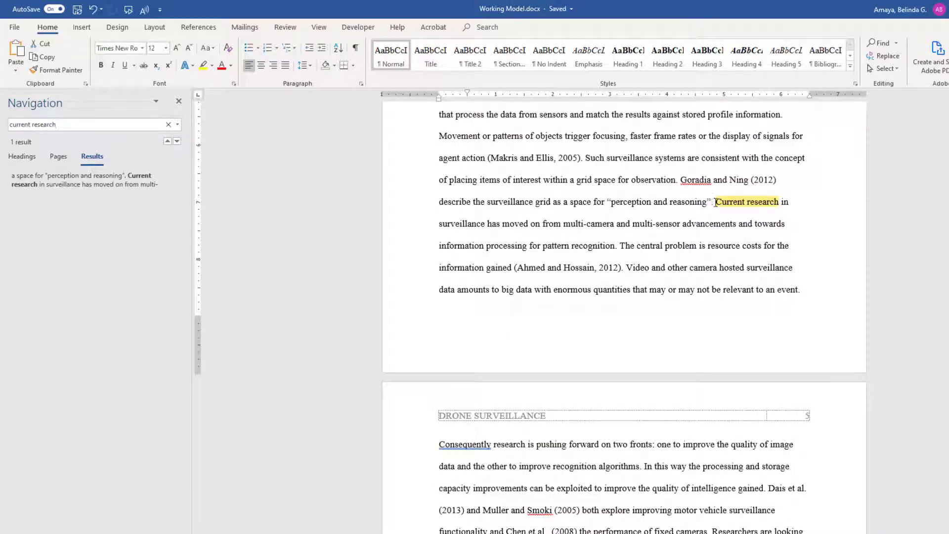
left_click(715, 201)
key("Return")
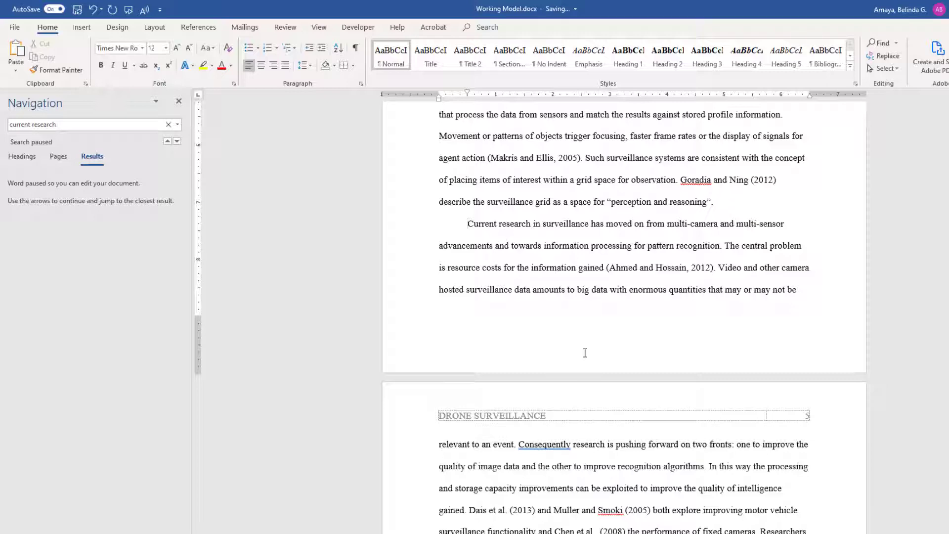
key("alt+Tab")
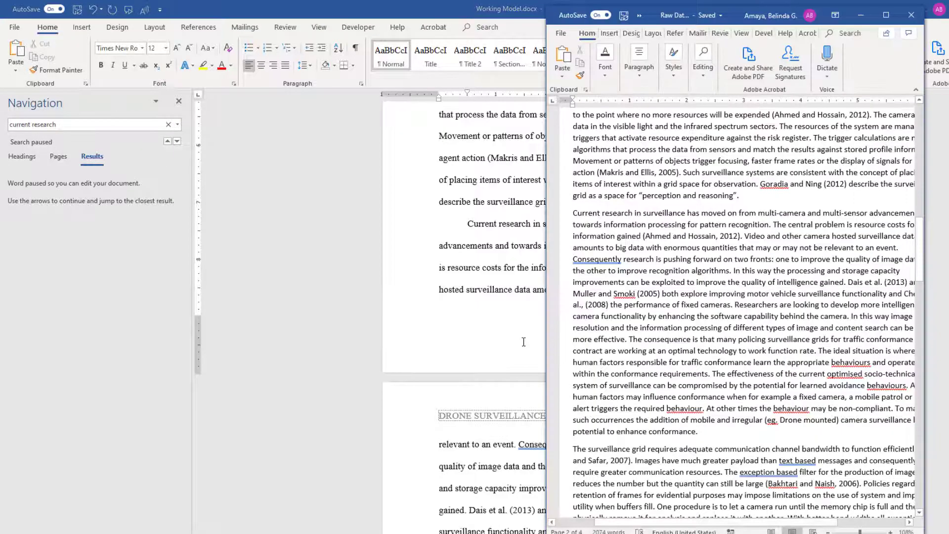
scroll(610, 304, "down", 7)
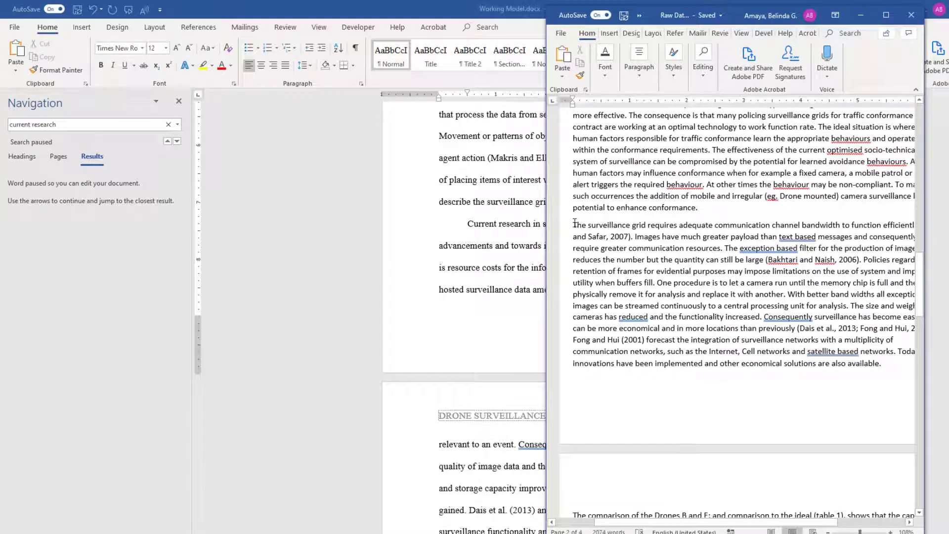
key("alt+Tab")
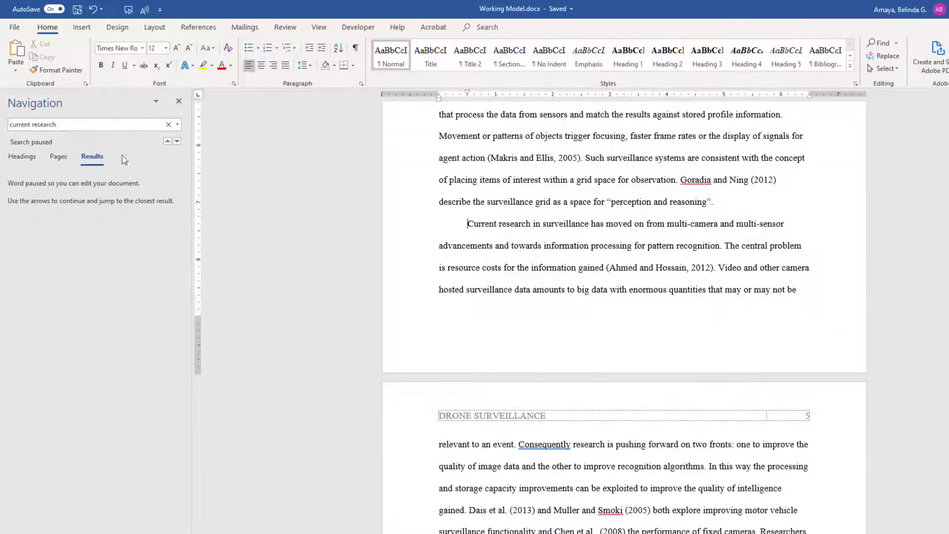
- Split the body text into new paragraphs at 'The surveillance grid' and 'The comparison'
left_click_drag(10, 125, 121, 139)
type("grid")
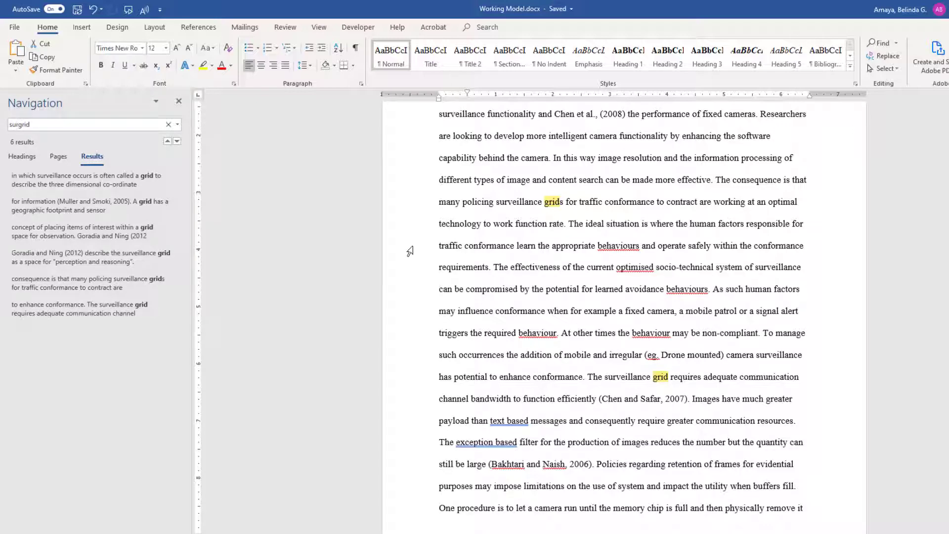
type("llance")
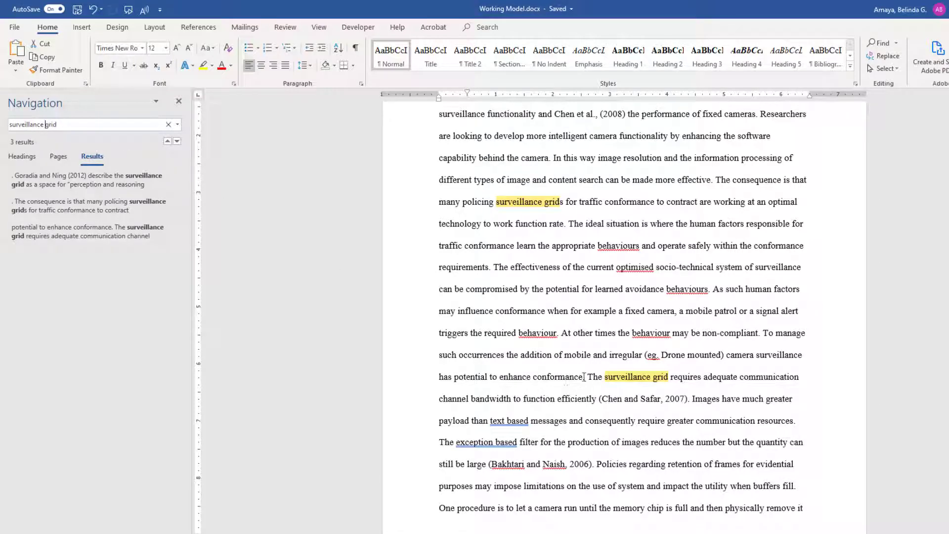
left_click(588, 375)
key("Return")
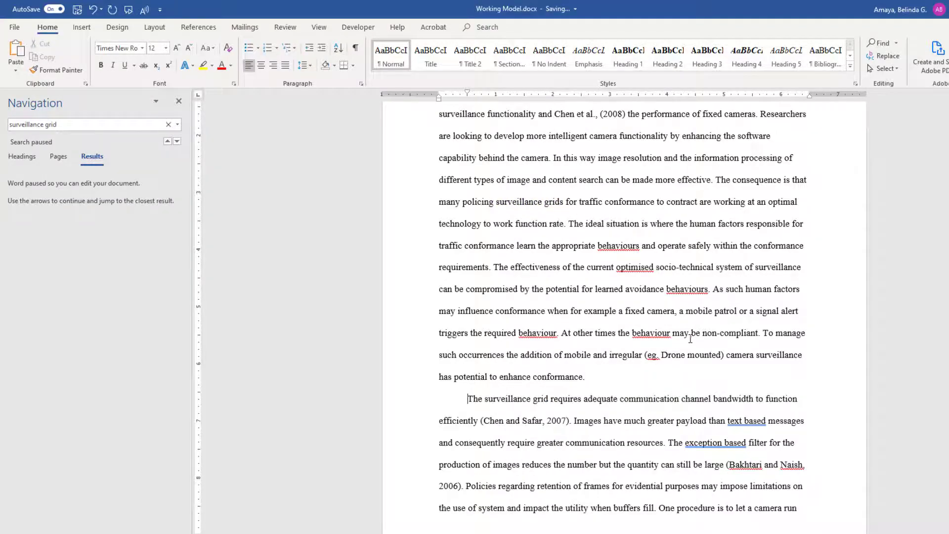
key("alt+Tab")
scroll(644, 368, "down", 10)
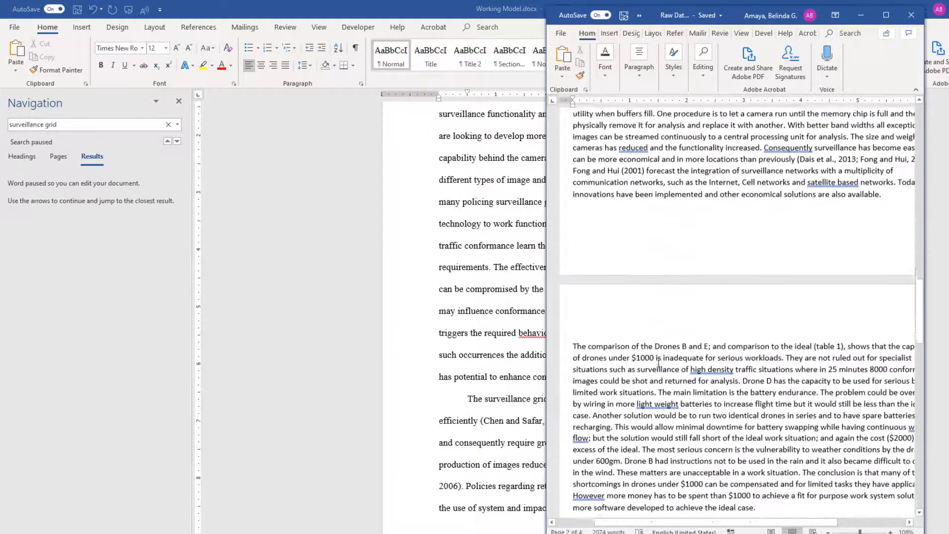
key("alt+Tab")
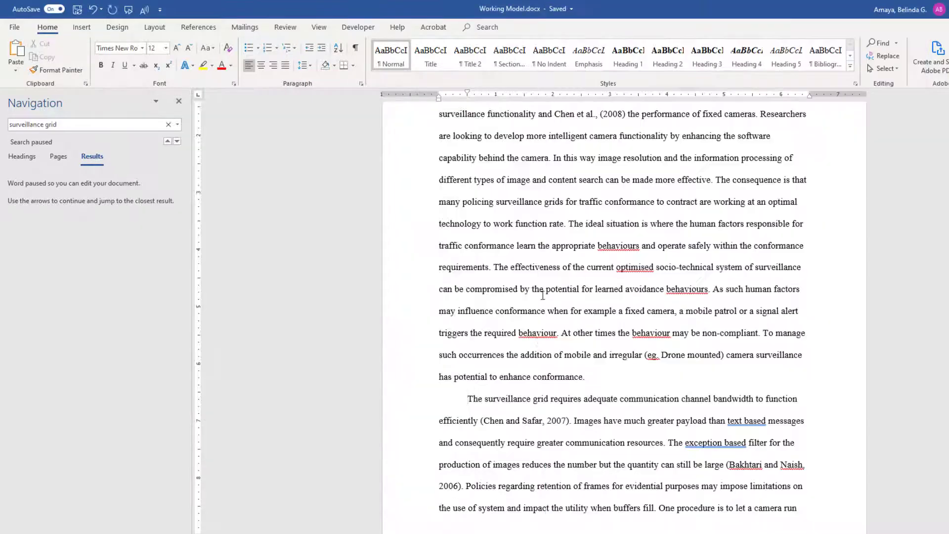
scroll(546, 336, "down", 5)
scroll(546, 334, "down", 3)
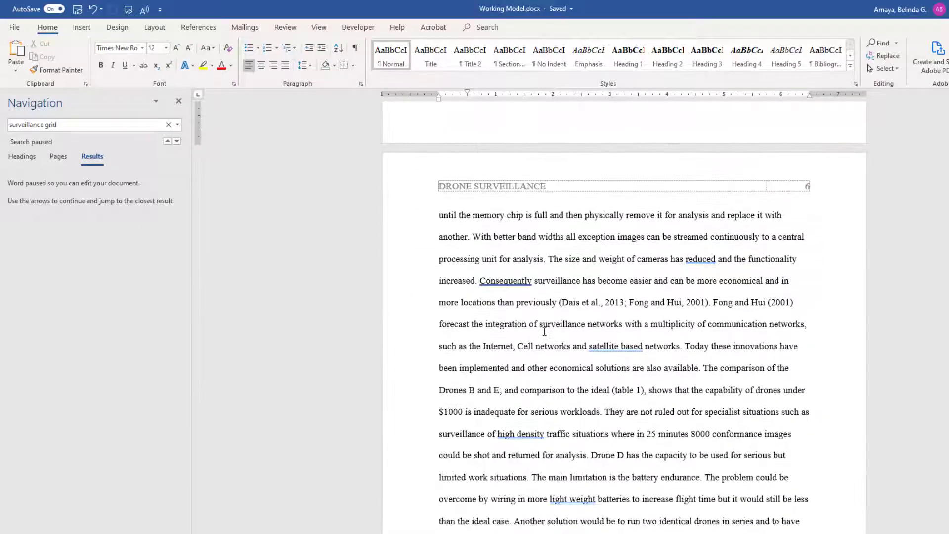
scroll(544, 331, "down", 3)
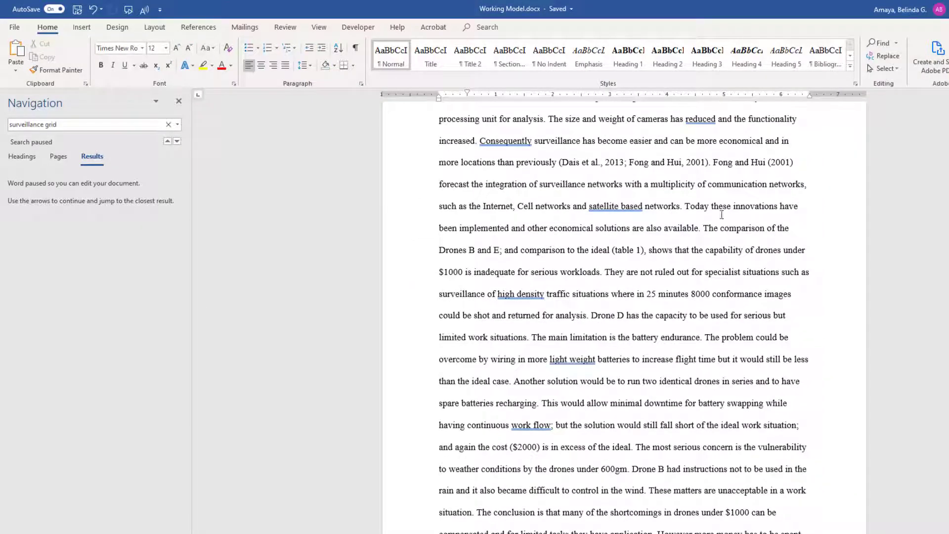
left_click(704, 228)
key("Return")
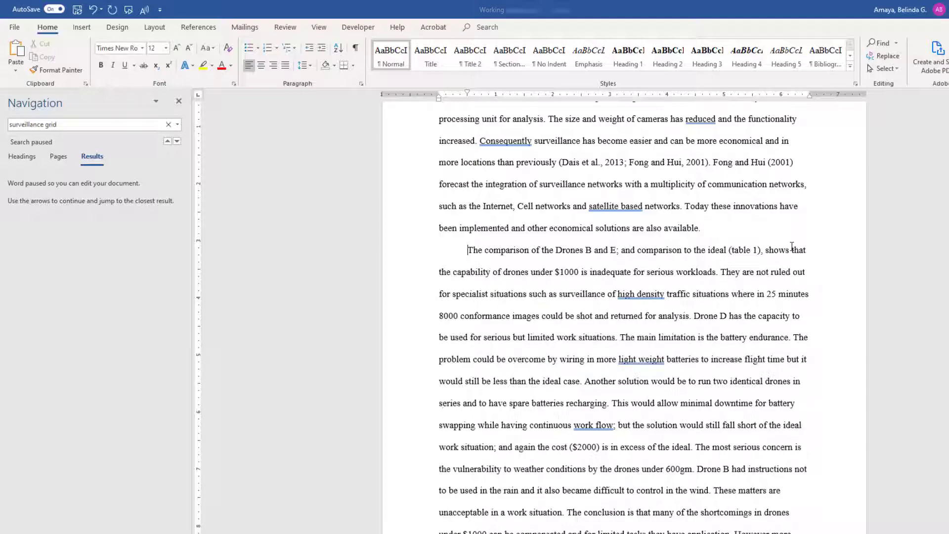
- Split the body text into new paragraphs at 'In the out-of-the-box' and 'The conformance'
key("alt+Tab")
scroll(621, 230, "down", 2)
scroll(622, 230, "down", 4)
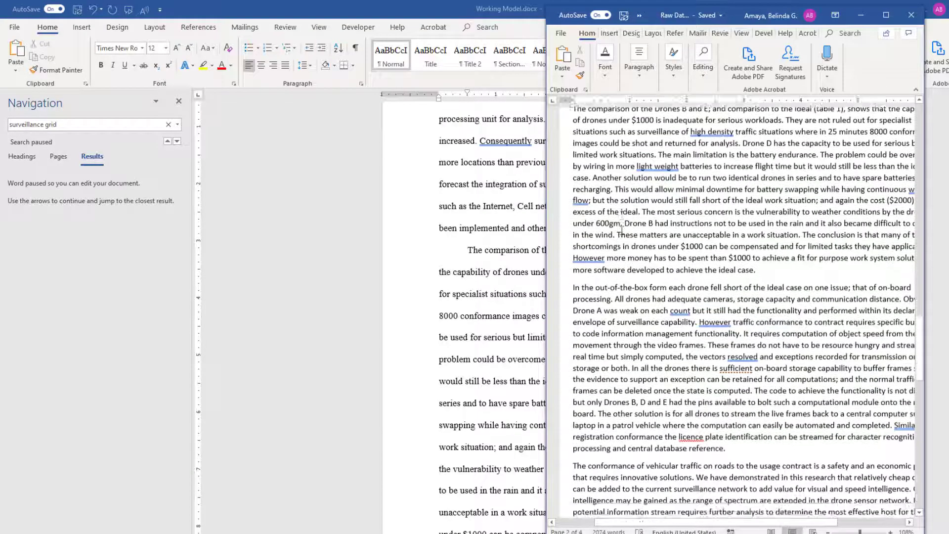
scroll(622, 230, "up", 4)
scroll(621, 228, "down", 3)
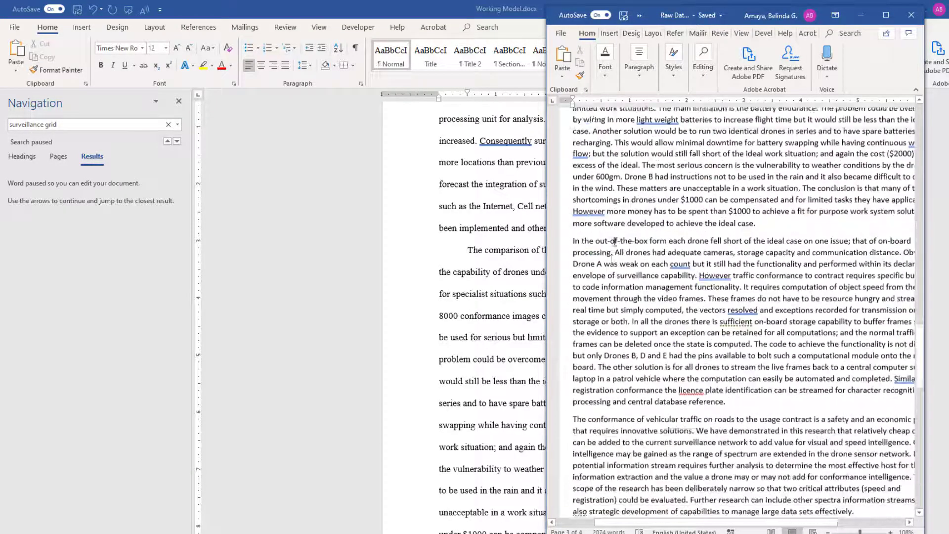
key("alt+Tab")
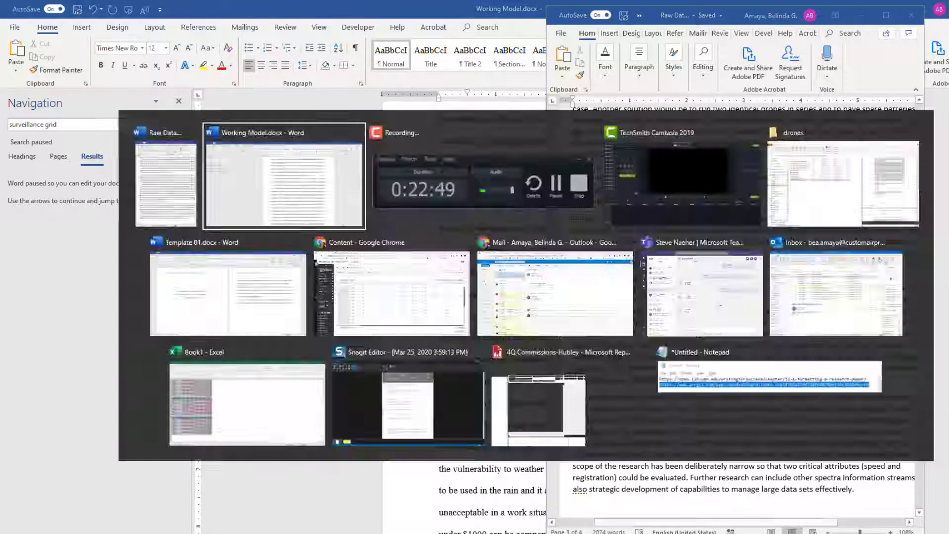
scroll(617, 270, "down", 4)
scroll(617, 271, "down", 3)
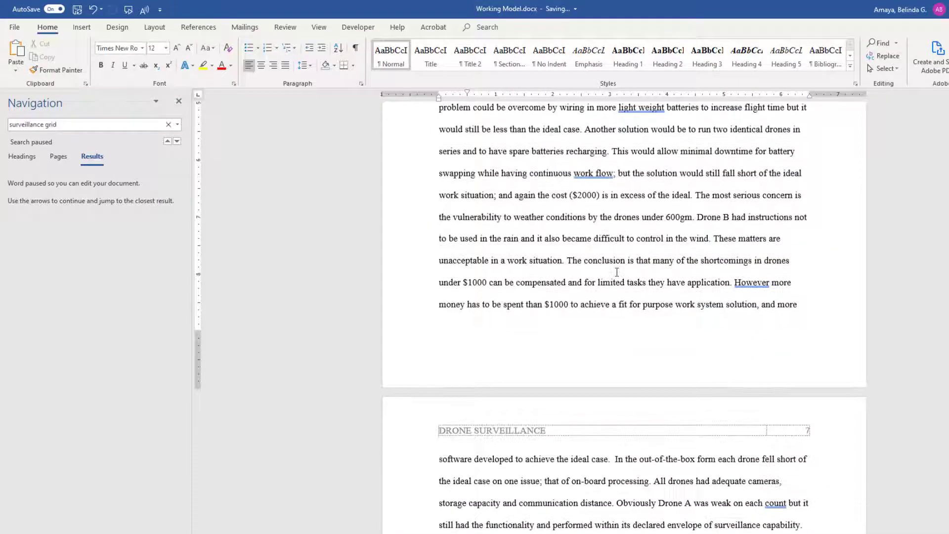
scroll(617, 272, "down", 4)
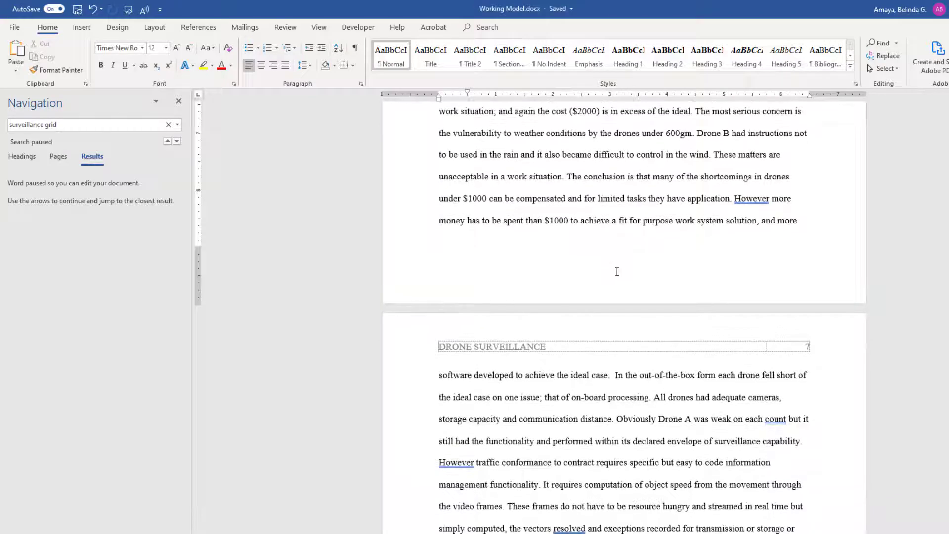
scroll(616, 271, "down", 2)
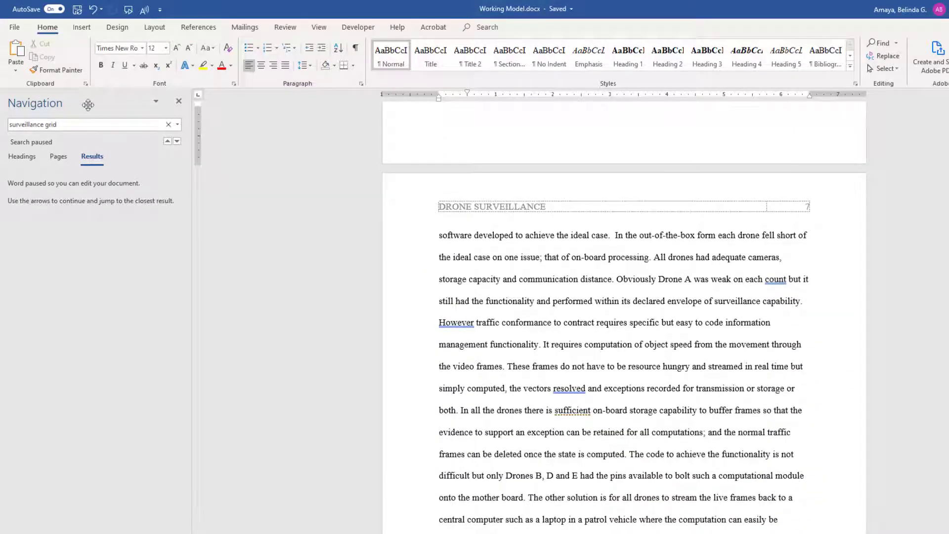
left_click(69, 124)
key("ctrl+shift+Right")
key("ctrl+shift+Right")
type("out-o")
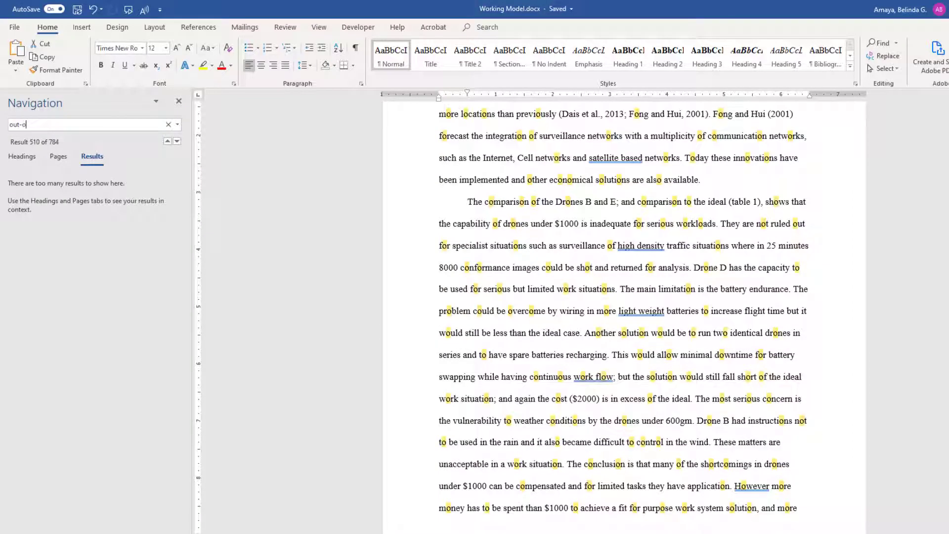
type("f-the")
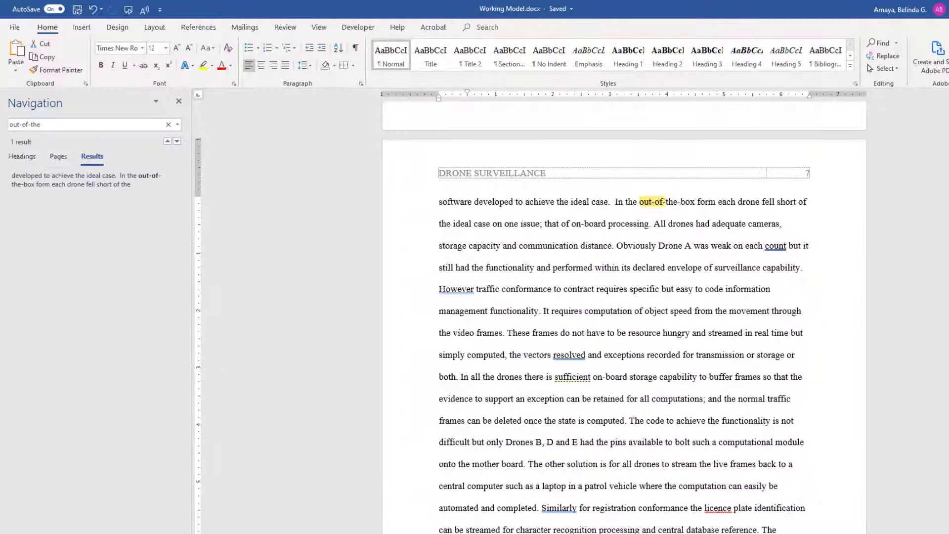
left_click(616, 202)
key("Return")
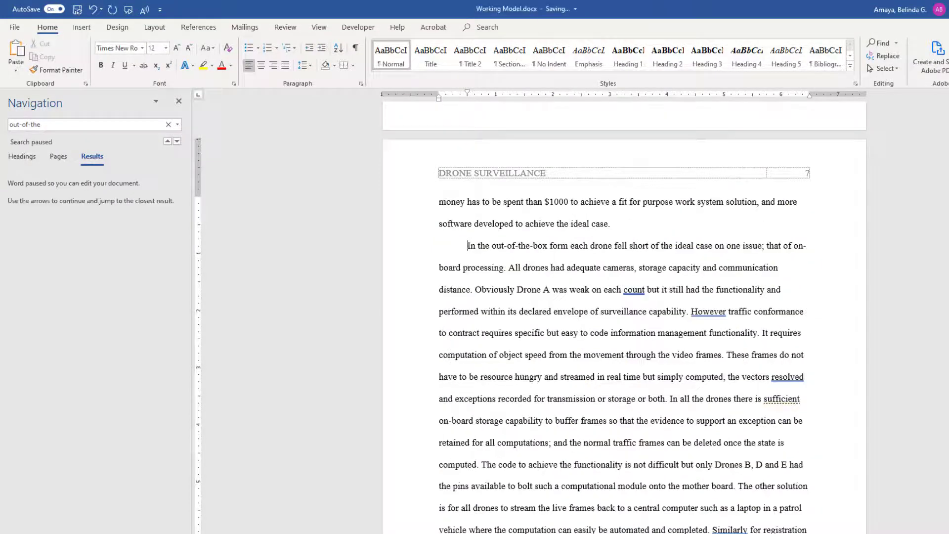
key("alt+Tab")
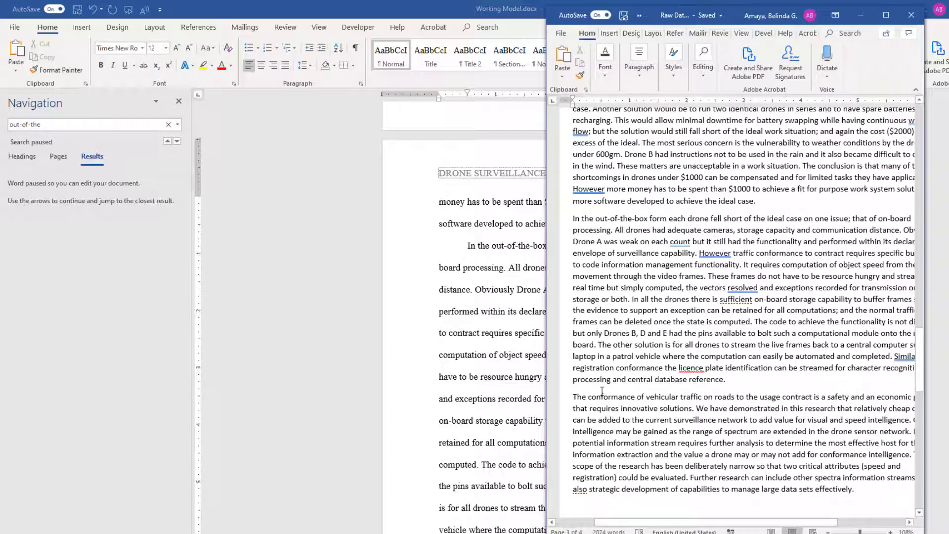
key("alt+Tab")
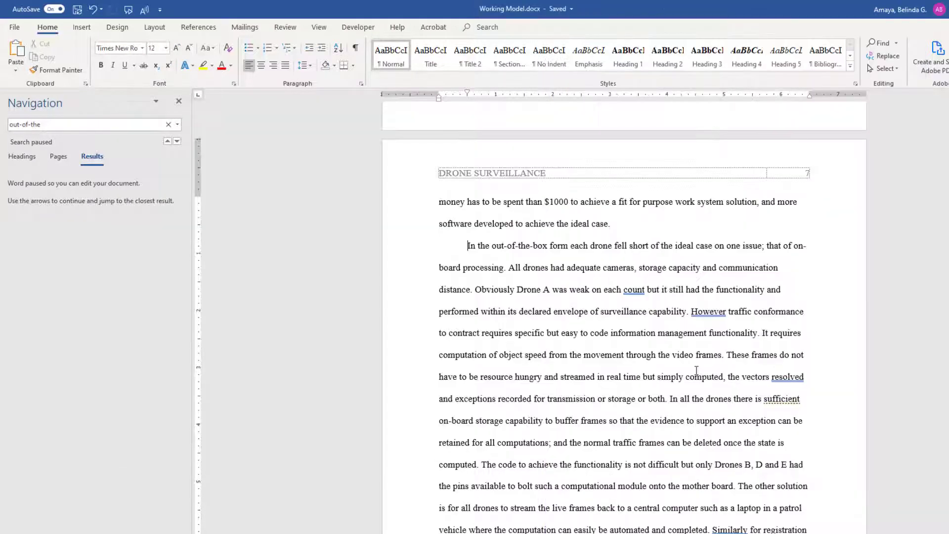
scroll(696, 370, "down", 3)
scroll(696, 370, "down", 2)
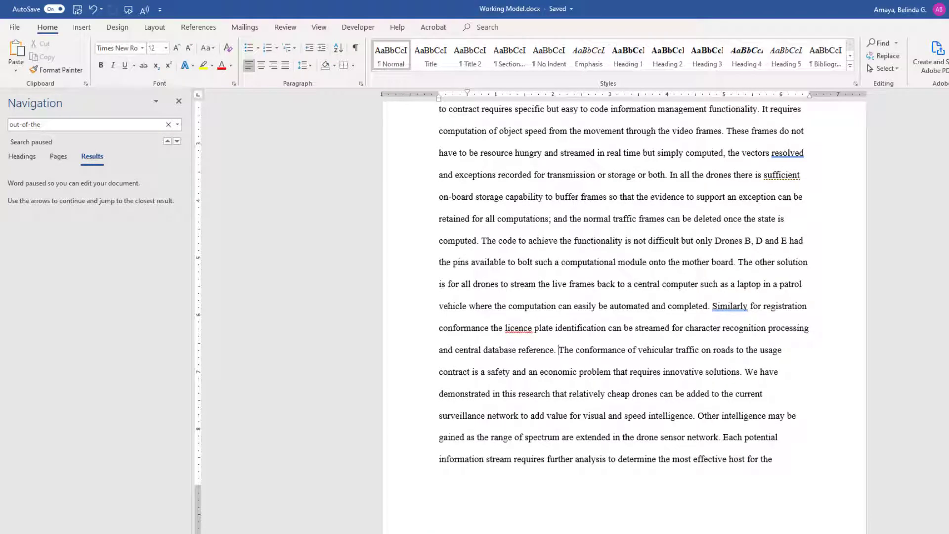
key("Return")
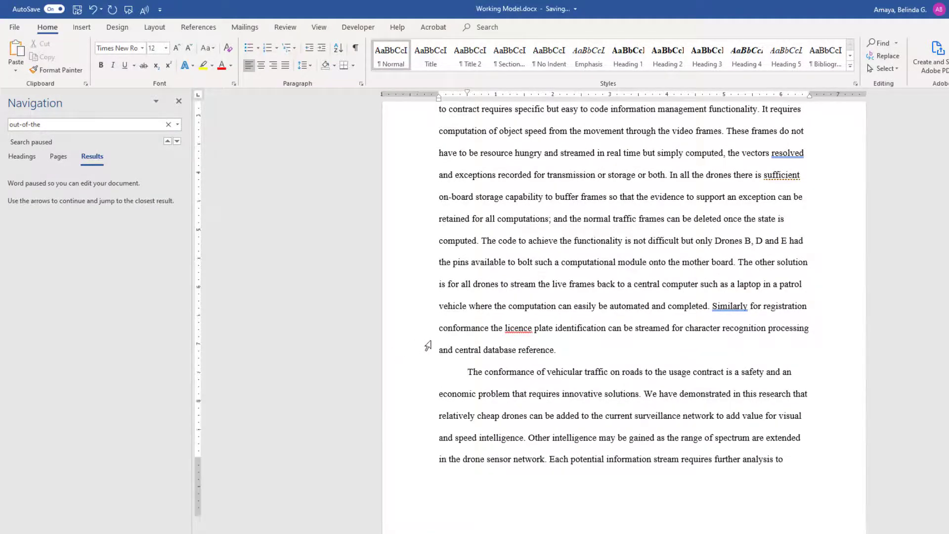
scroll(428, 346, "down", 15)
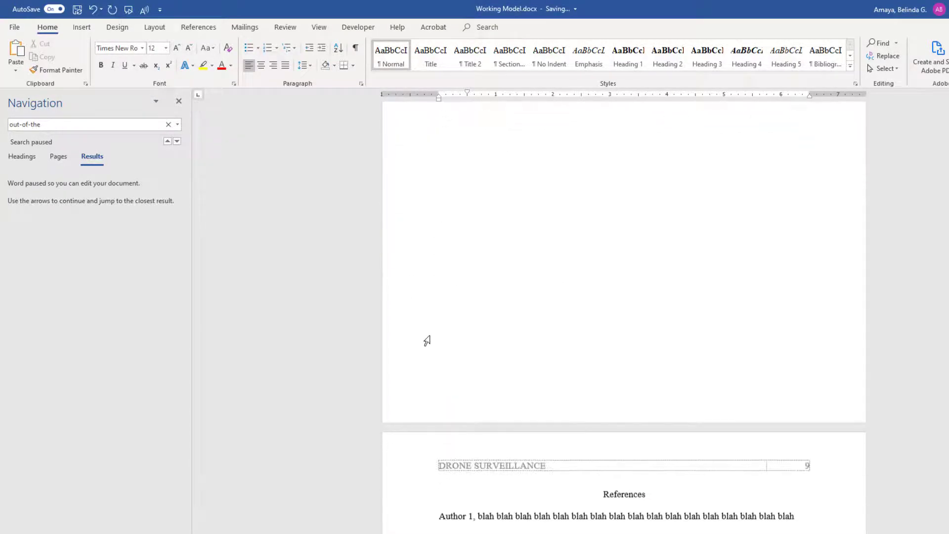
scroll(427, 340, "up", 10)
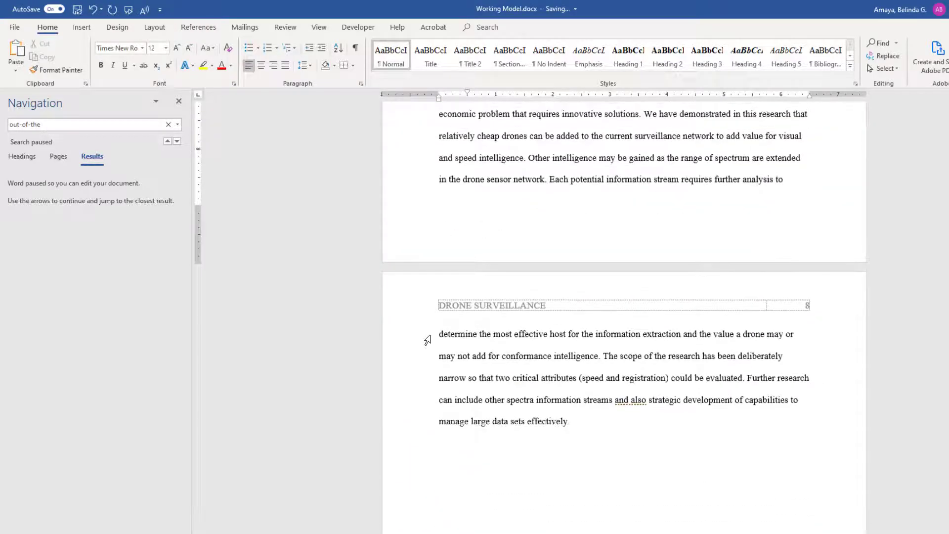
key("alt+Tab")
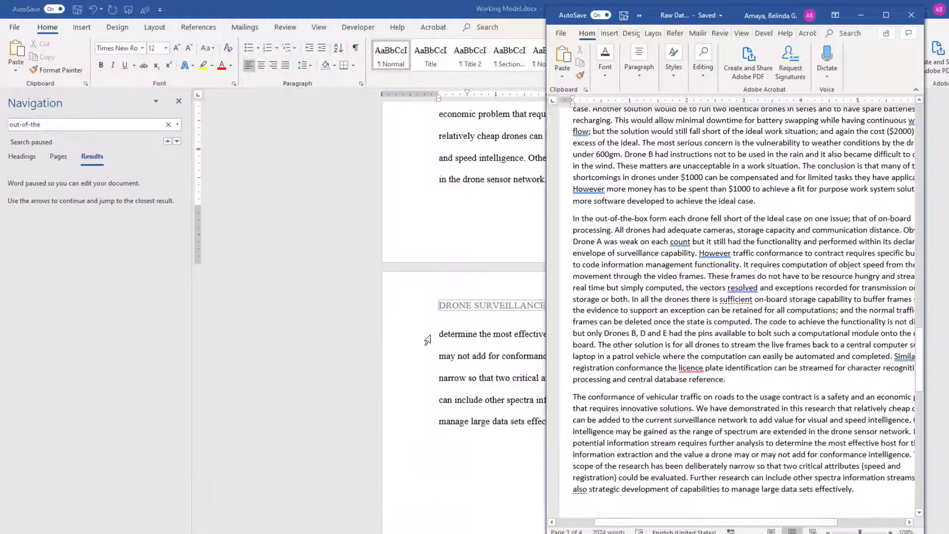
scroll(655, 363, "down", 9)
key("alt+Tab")
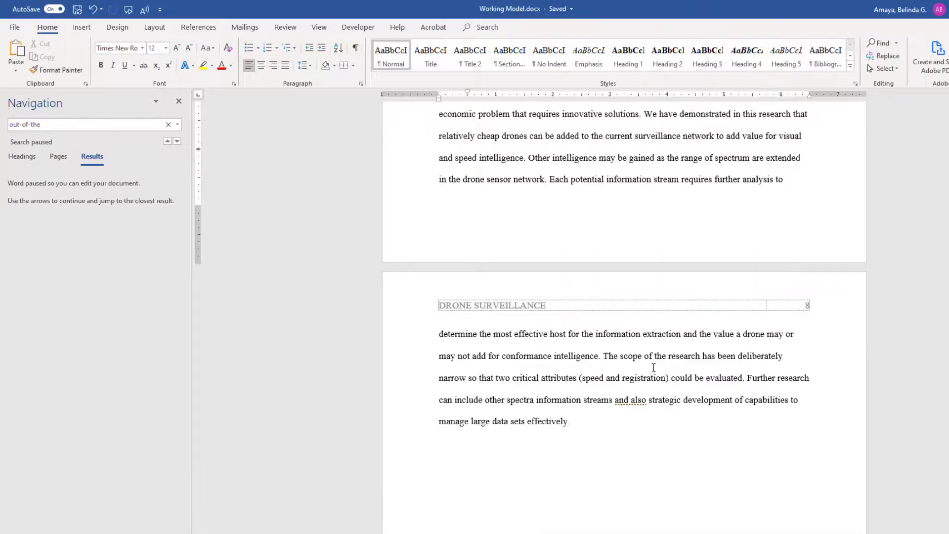
scroll(653, 367, "up", 9)
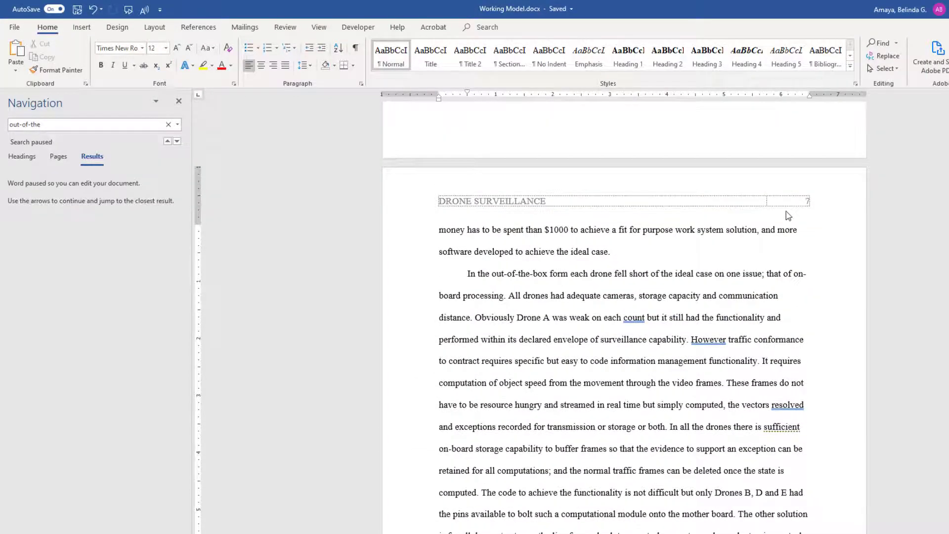
scroll(786, 212, "down", 9)
scroll(784, 211, "down", 6)
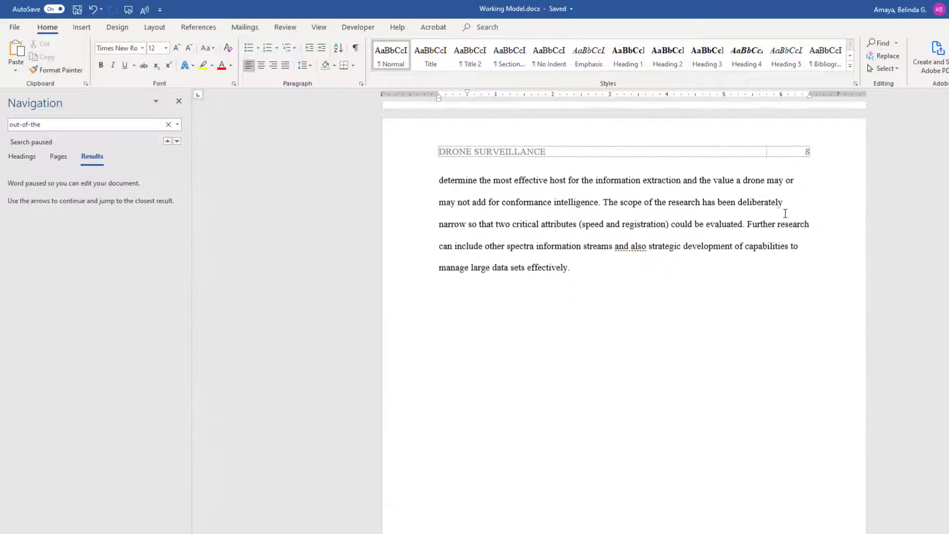
scroll(784, 213, "up", 3)
scroll(783, 210, "down", 8)
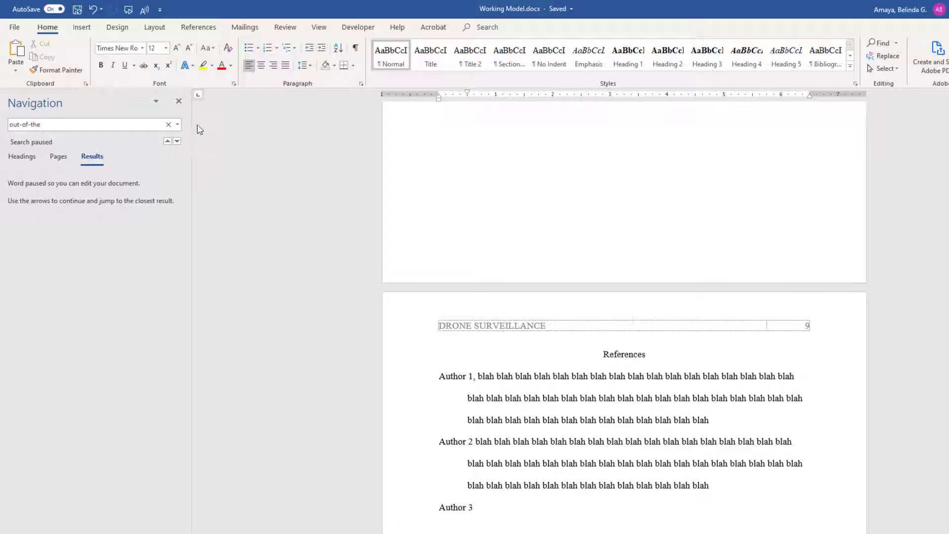
- Select the body paragraphs from 'Traffic' through the final sentence ending 'effectively.'
scroll(652, 223, "up", 10)
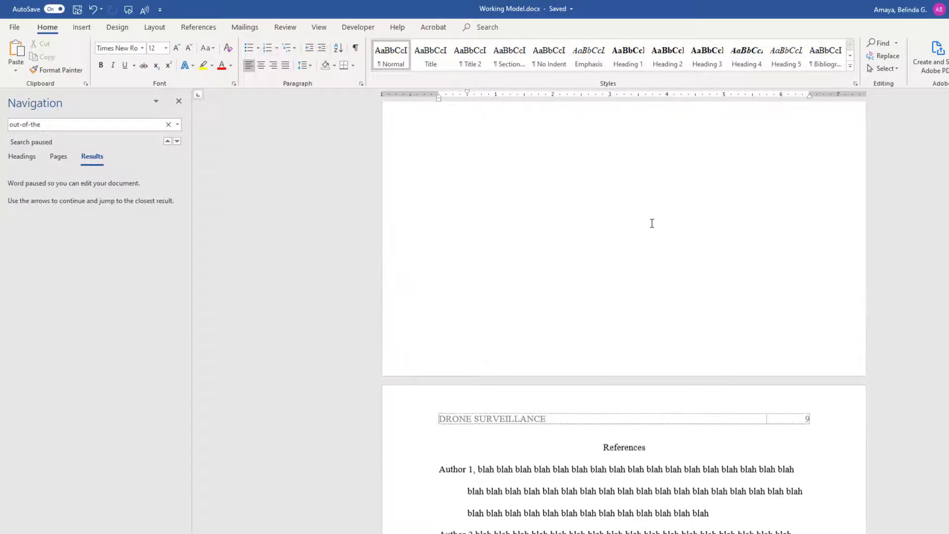
scroll(650, 218, "up", 5)
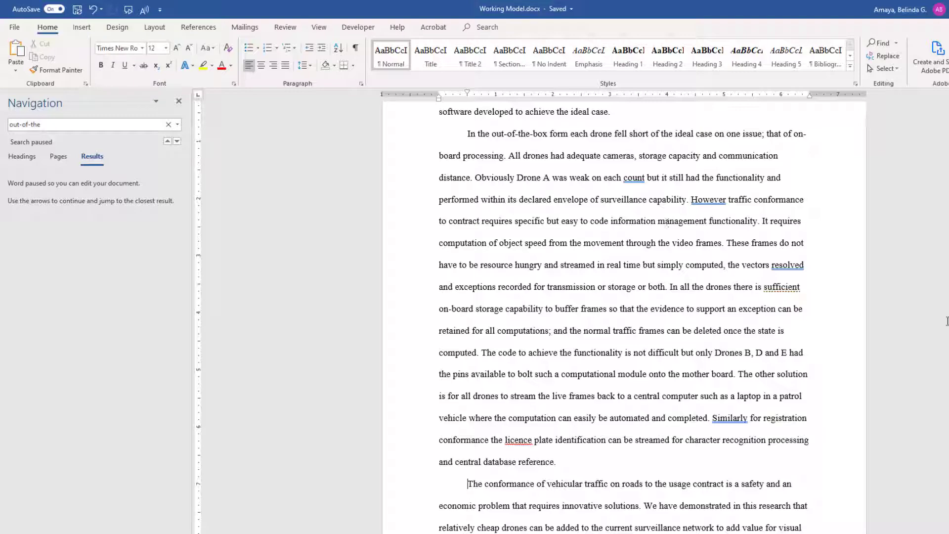
left_click_drag(948, 420, 948, 139)
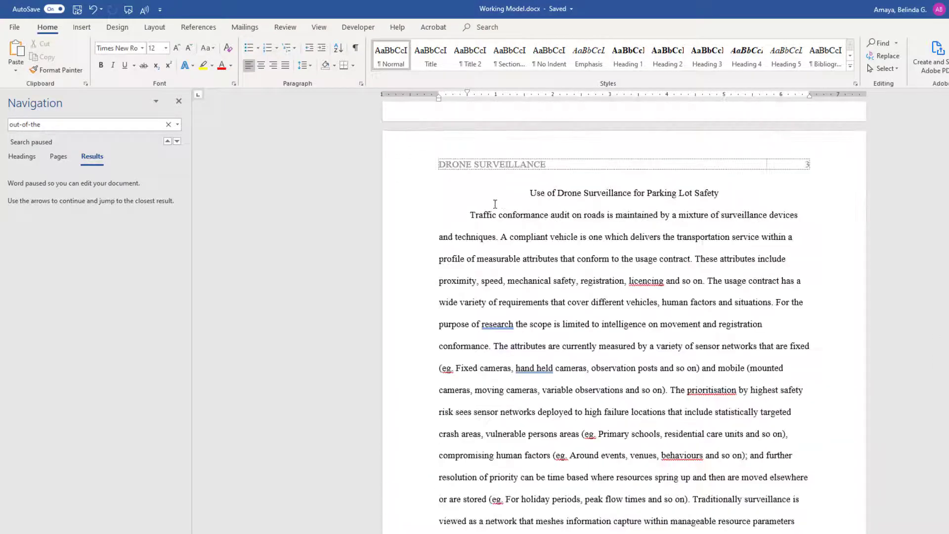
left_click(469, 215)
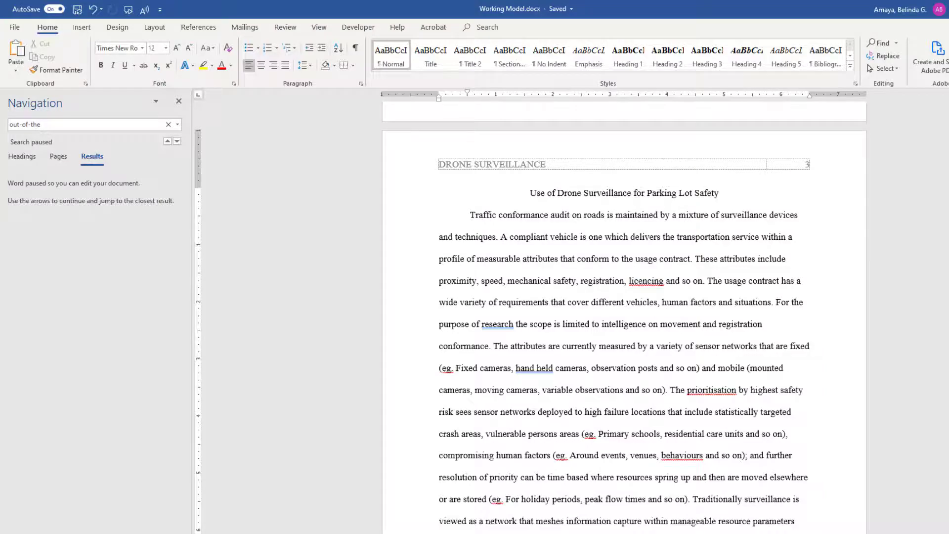
key("ctrl+shift+Down")
key("ctrl+shift+Down")
key("ctrl+shift+Down")
key("ctrl+shift+Down")
key("ctrl+shift+Down")
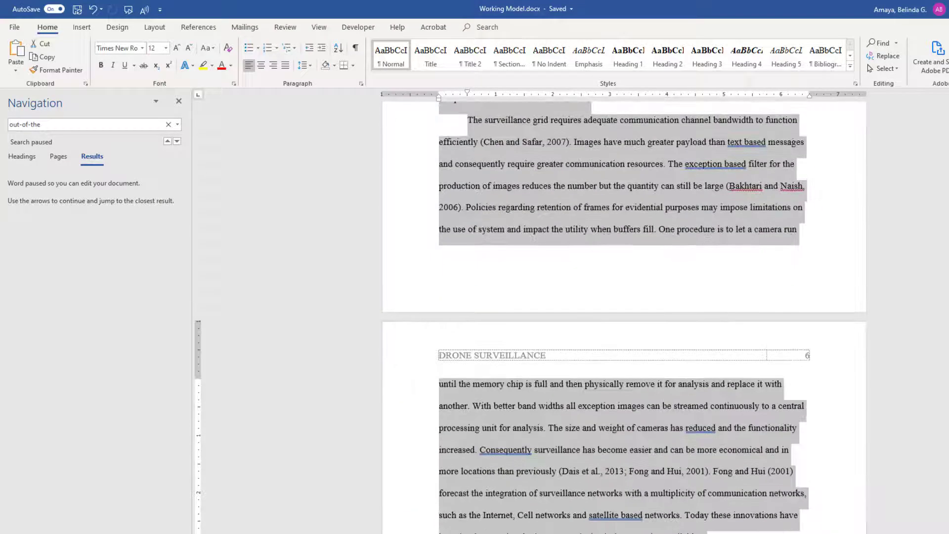
key("ctrl+shift+Down")
key("ctrl+shift+Down")
key("ctrl+shift+Down")
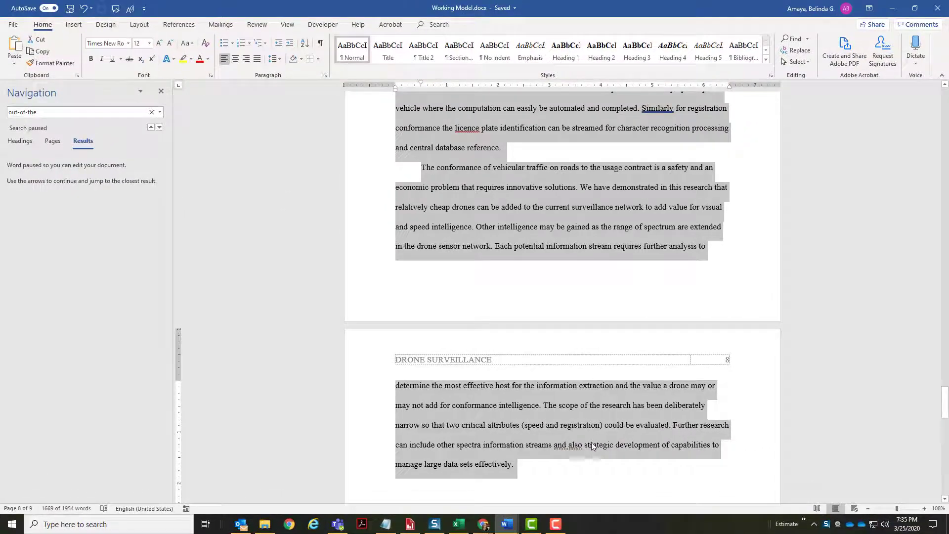
- Copy the Raw Data reference list, Ahmed and Hossain (2012) through Mohan and Rui (2008)
left_click(591, 442)
scroll(486, 327, "down", 10)
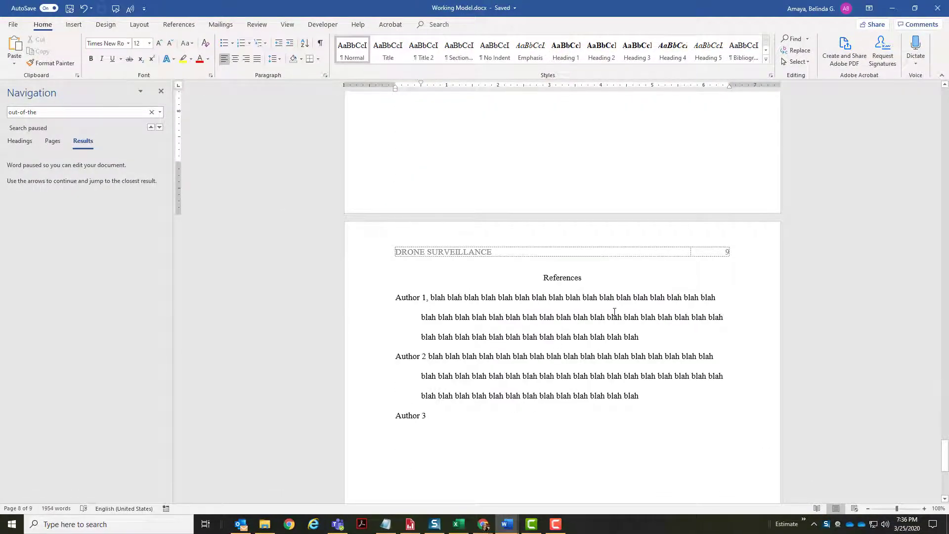
key("alt+Tab")
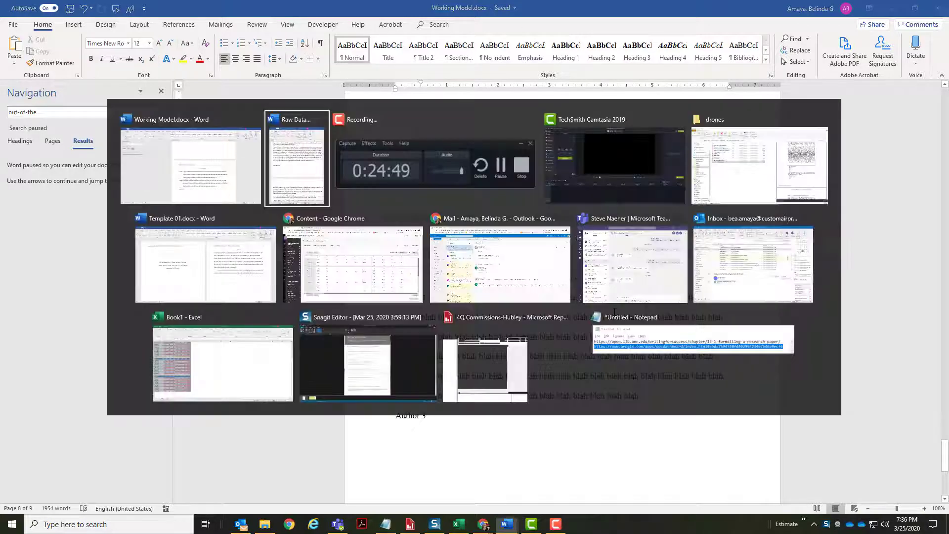
scroll(576, 329, "down", 8)
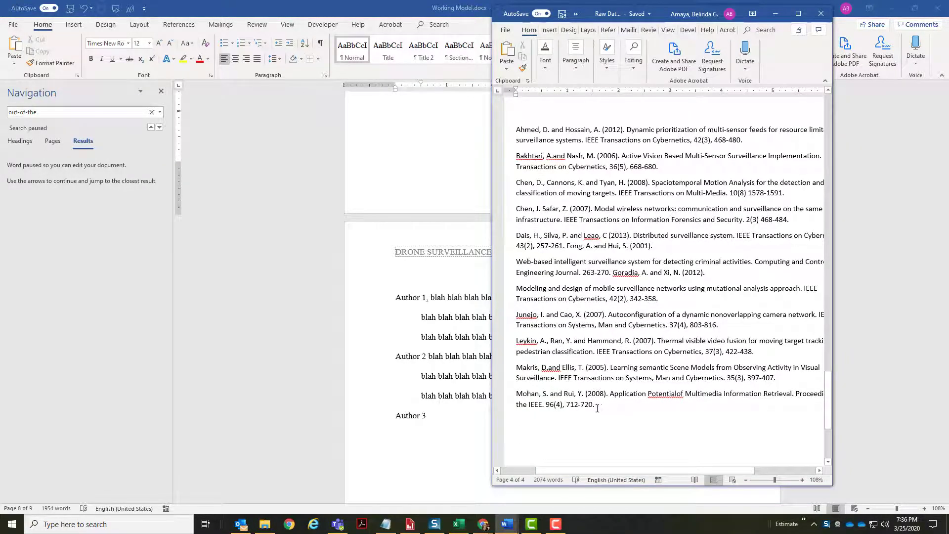
left_click_drag(597, 405, 516, 130)
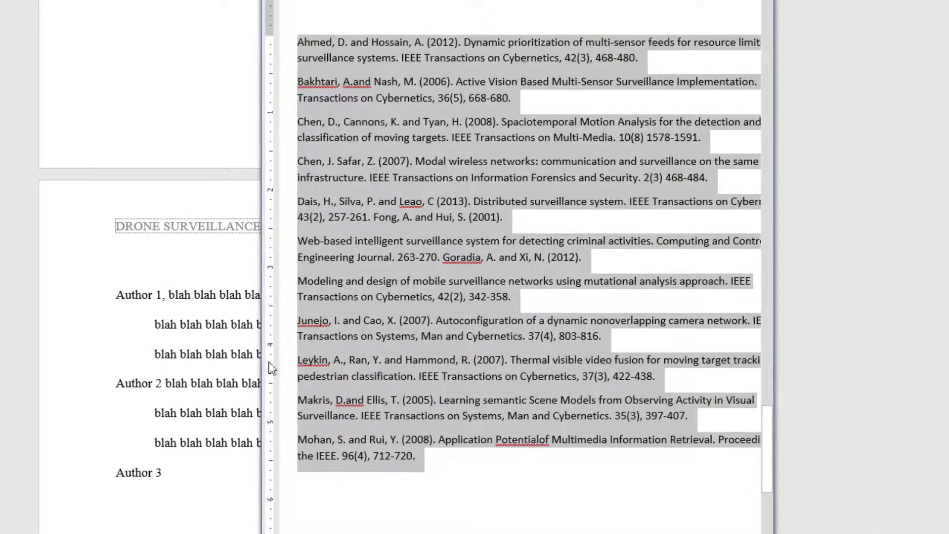
left_click(355, 307)
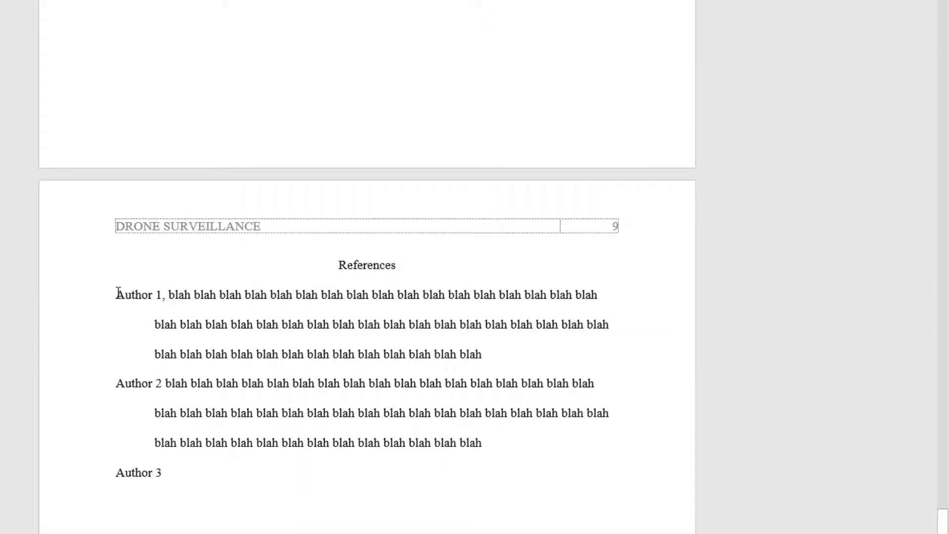
- Paste the copied references over the Author 1–3 placeholder entries and review the result
left_click_drag(116, 295, 161, 479)
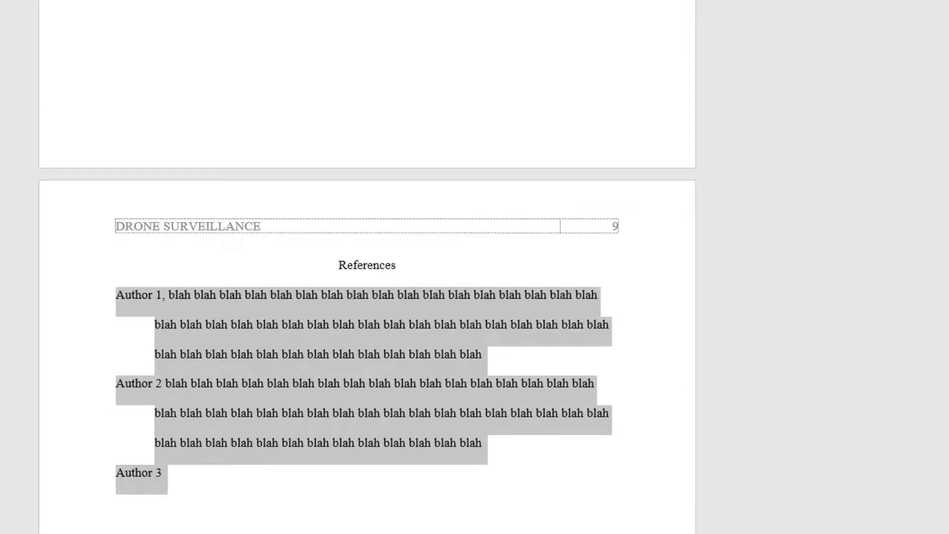
key("ctrl+v")
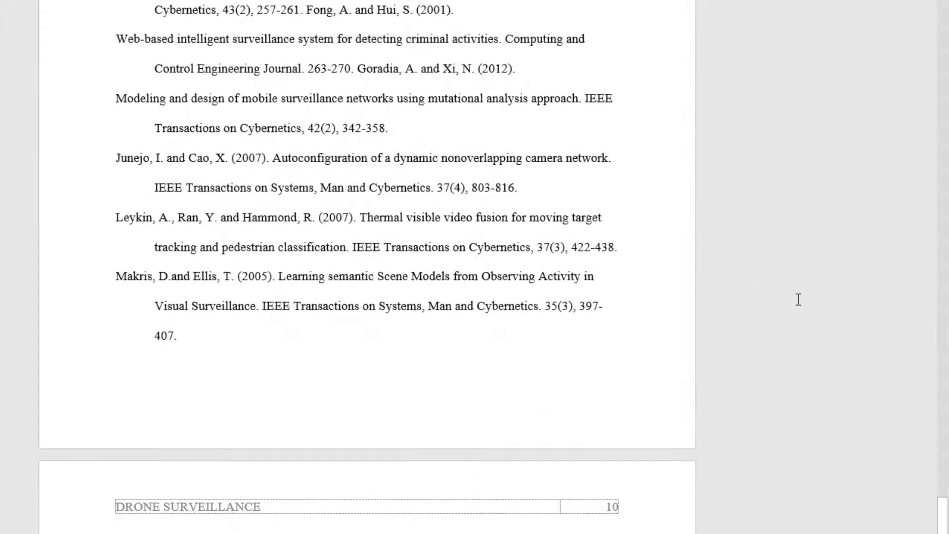
scroll(796, 296, "up", 5)
scroll(800, 297, "up", 1)
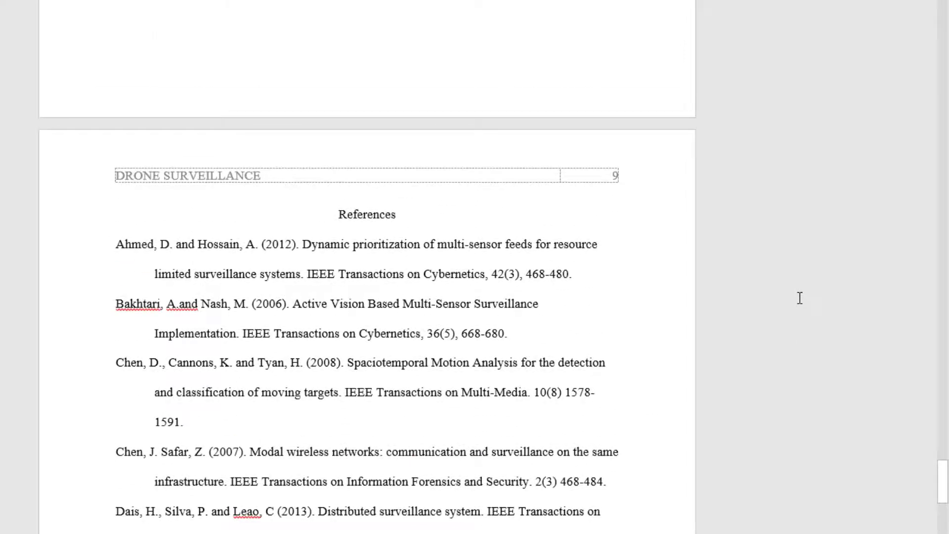
scroll(800, 298, "down", 7)
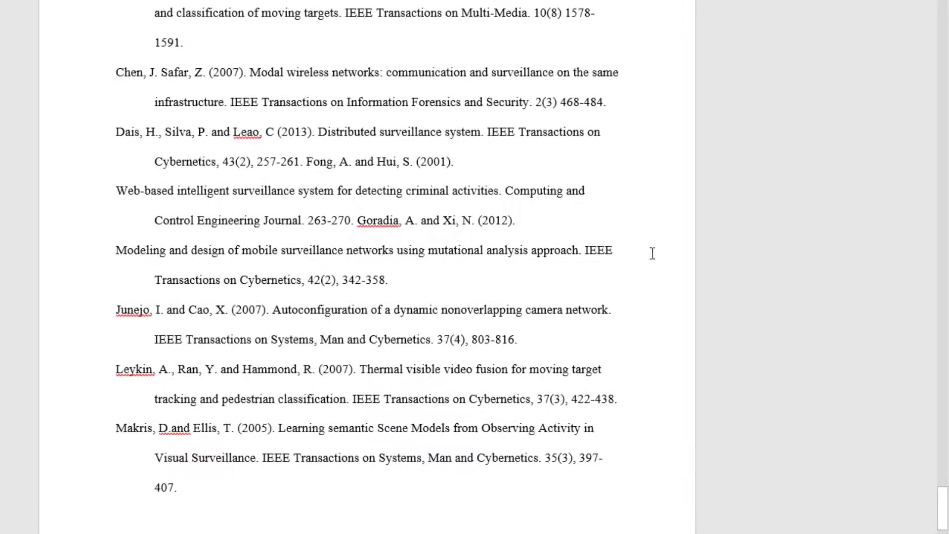
scroll(349, 396, "up", 4)
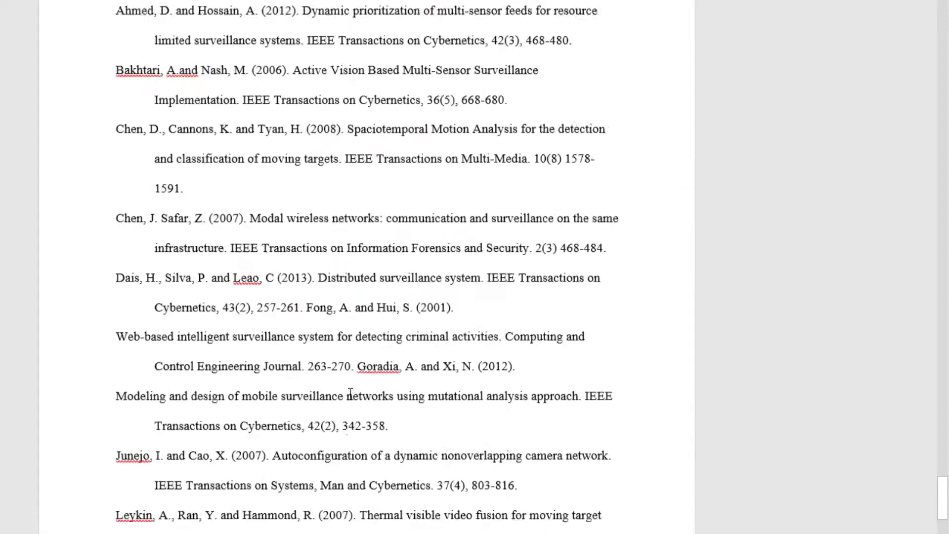
scroll(351, 380, "up", 2)
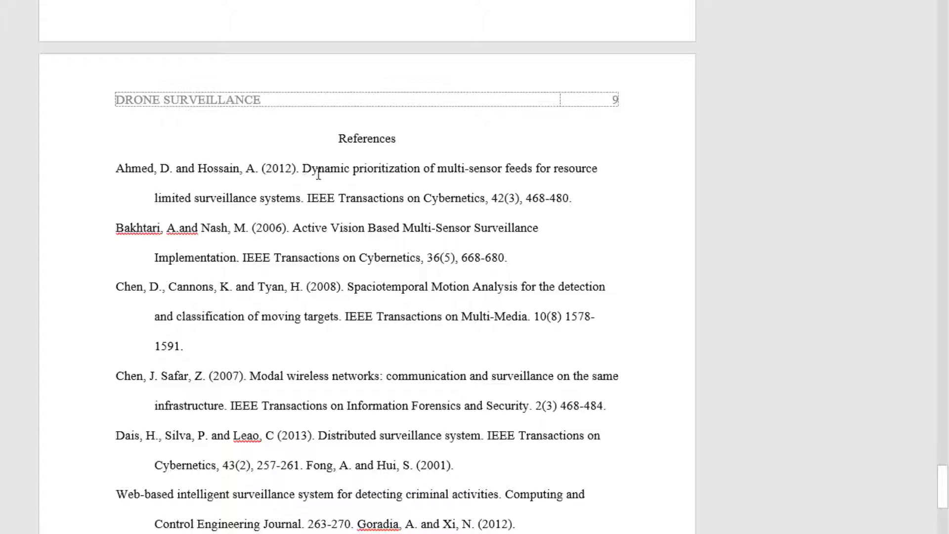
- Italicize the journal name and volume in the Ahmed reference
left_click(303, 169)
key("Down")
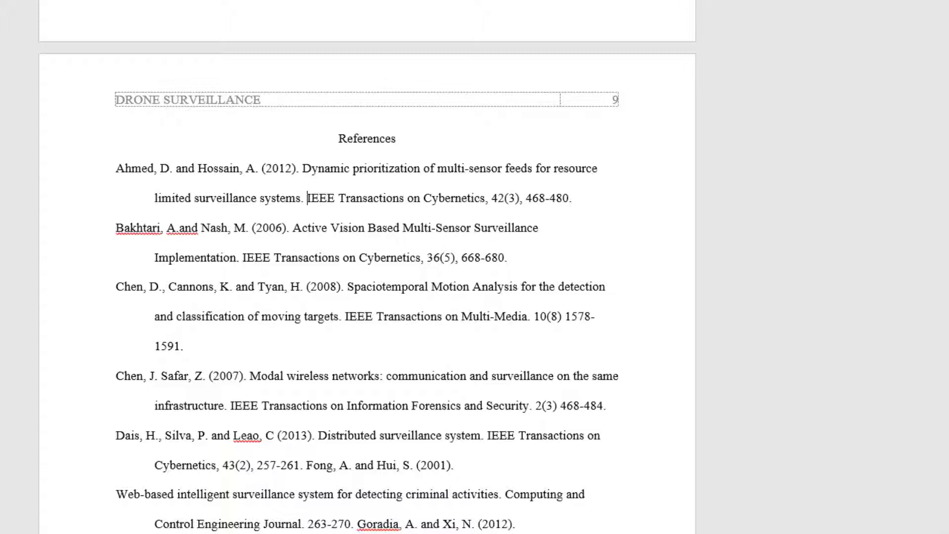
key("ctrl+shift+Right")
key("ctrl+shift+Right")
key("ctrl+shift+Right")
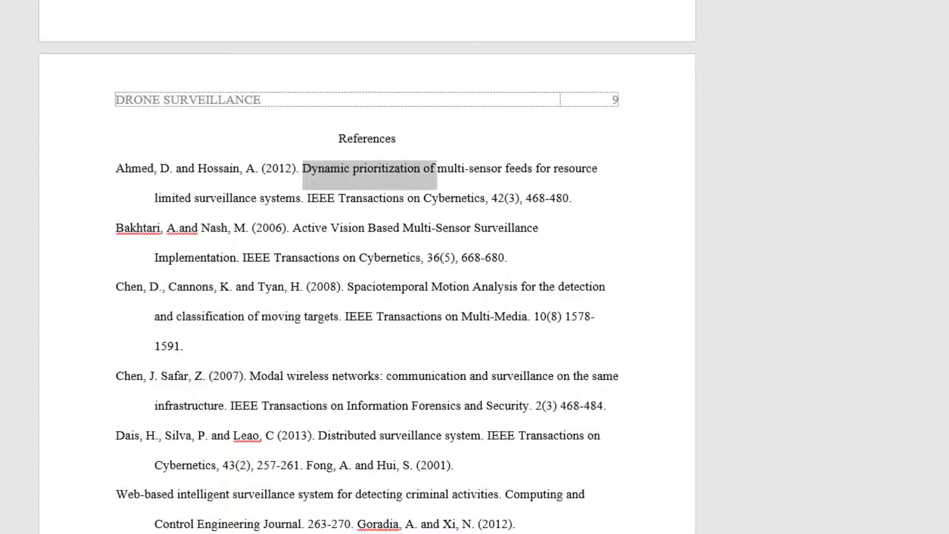
key("ctrl+shift+Right")
key("ctrl+shift+Right")
key("ctrl+shift+Right")
key("Left")
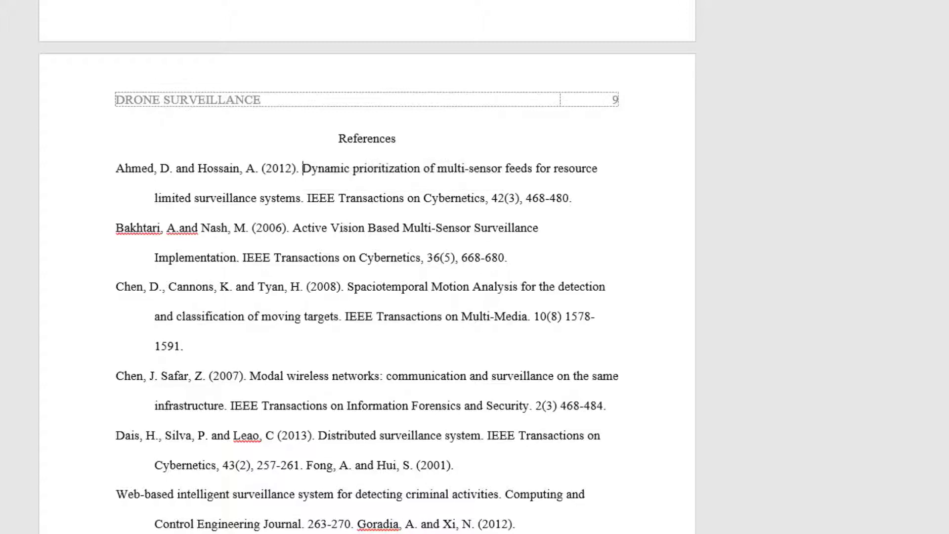
key("Down")
key("ctrl+shift+Right")
key("ctrl+shift+Right")
key("ctrl+shift+Right")
key("ctrl+shift+Right")
key("ctrl+shift+Right")
key("ctrl+shift+Right")
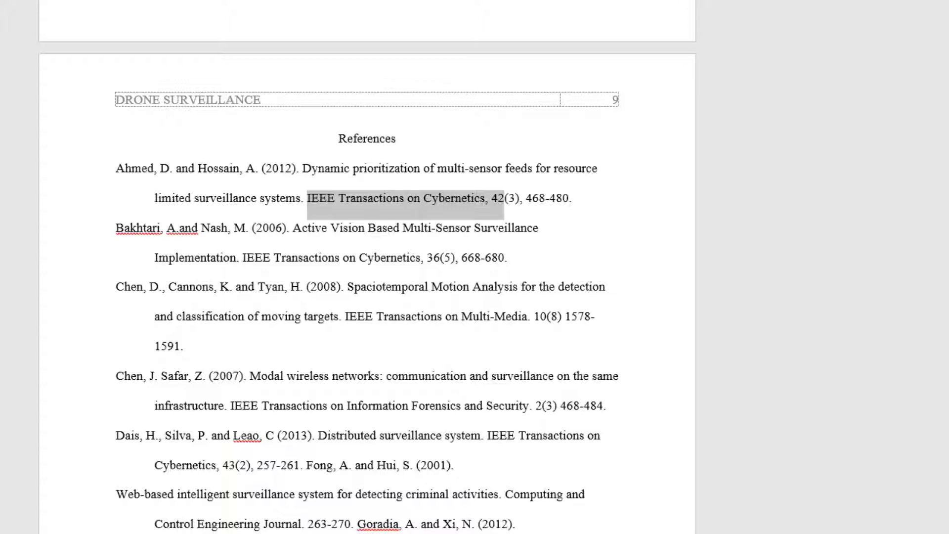
key("ctrl+i")
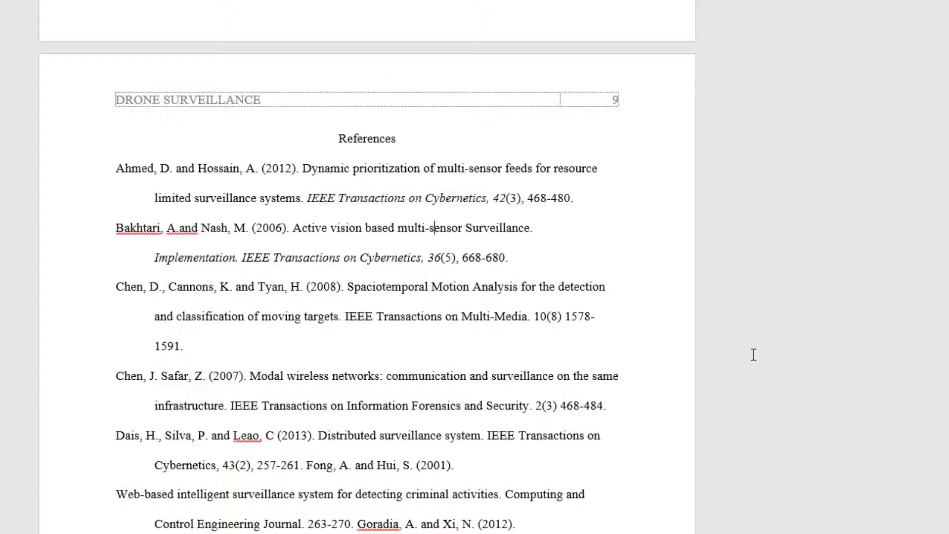
- Lowercase 'Surveillance' in the Bakhtari title and insert a comma after Hossain in the Ahmed entry
key("Right")
key("Right")
key("Right")
key("Right")
key("Right")
key("Delete")
type("s")
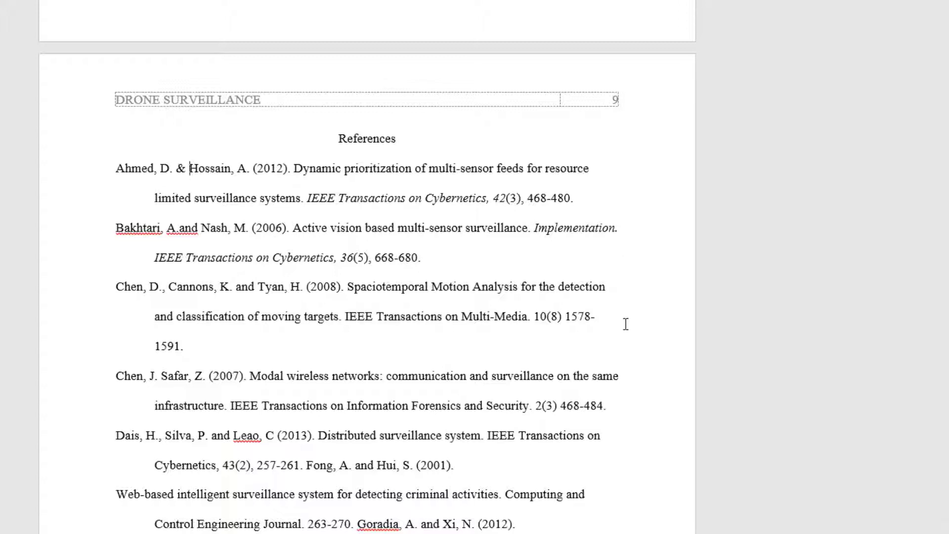
key("Right")
key("Right")
key("Right")
key("Right")
key("Right")
key("Right")
key("Right")
key("Right")
key("Right")
key("Right")
key("Right")
key("Right")
key("Right")
key("Right")
key("Right")
key("Right")
key("Right")
key("Right")
key("Right")
key("Right")
key("Right")
key("Right")
key("Right")
key("Right")
key("Right")
key("Right")
key("Right")
key("Right")
key("Right")
key("Right")
key("Right")
key("Right")
key("Right")
key("Right")
key("Right")
key("Right")
key("Right")
key("Right")
key("Right")
key("Right")
key("Right")
key("Right")
key("Right")
key("Right")
key("Right")
key("Right")
key("Right")
key("Right")
key("Right")
key("Right")
key("Right")
key("Right")
key("Right")
key("Right")
key("Right")
key("Right")
key("Right")
key("Right")
key("Right")
key("Right")
key("Right")
key("Right")
key("Right")
key("Right")
key("Right")
key("Right")
key("Right")
key("Right")
key("Right")
key("Right")
key("Right")
key("Right")
key("Right")
key("Right")
key("Right")
key("Right")
key("Right")
key("Right")
key("Right")
key("Right")
key("Right")
key("Right")
key("Right")
key("Right")
key("Right")
key("Right")
key("Right")
key("Right")
key("Right")
key("Right")
key("Right")
key("Right")
key("Right")
key("Right")
key("Right")
key("Right")
key("Right")
key("Right")
key("Right")
key("Right")
key("Right")
key("Right")
key("Right")
key("Right")
key("Right")
type(",")
key("Right")
key("Right")
key("Right")
key("Right")
key("Right")
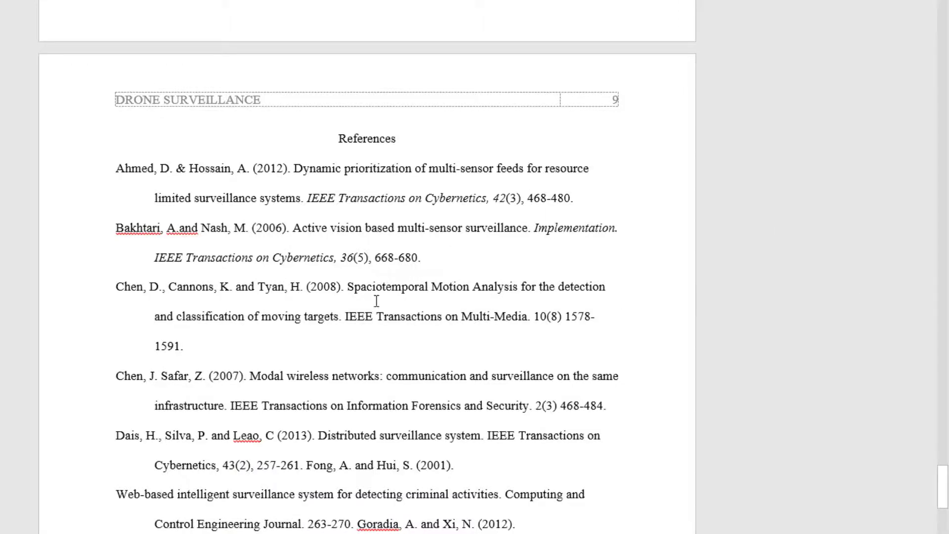
- Scroll through the reference list and drag the scrollbar back to the page 9 References
scroll(399, 249, "down", 4)
scroll(399, 248, "down", 12)
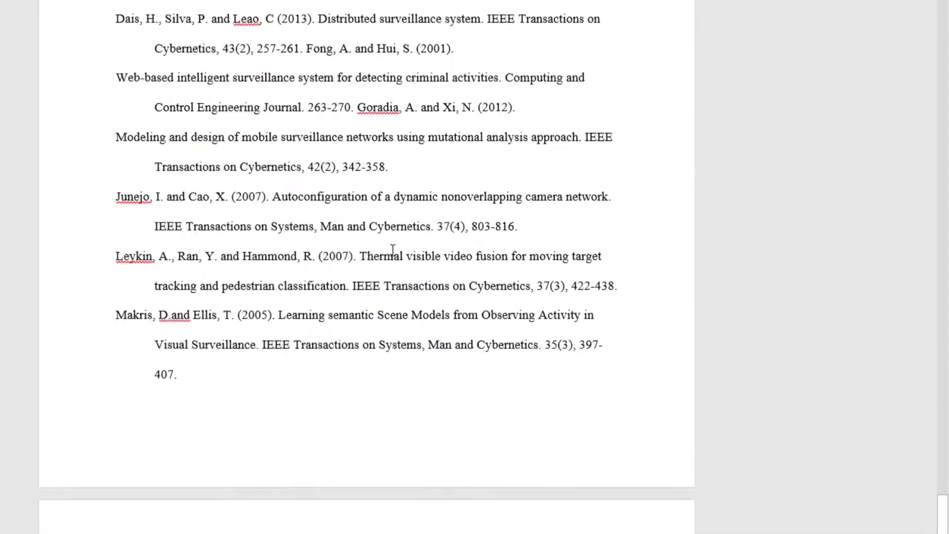
scroll(411, 331, "up", 4)
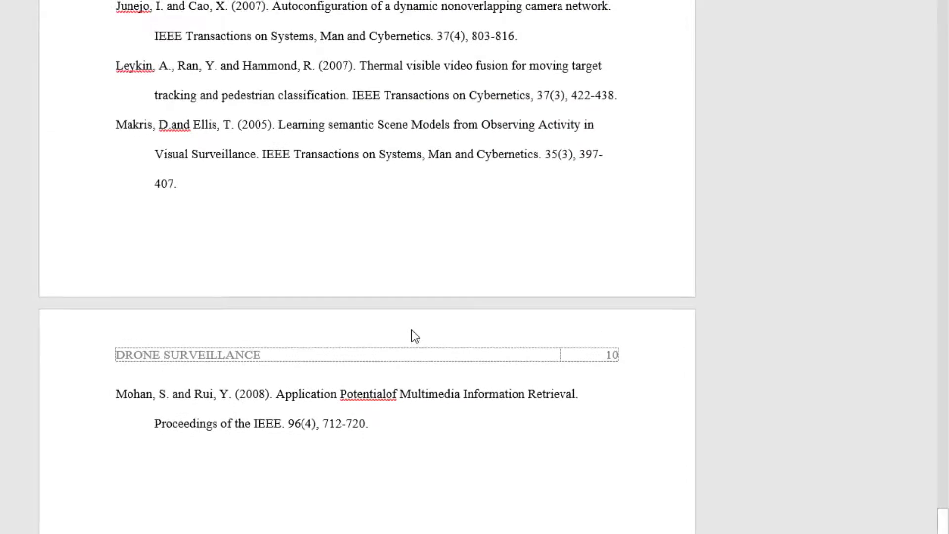
scroll(894, 408, "up", 15)
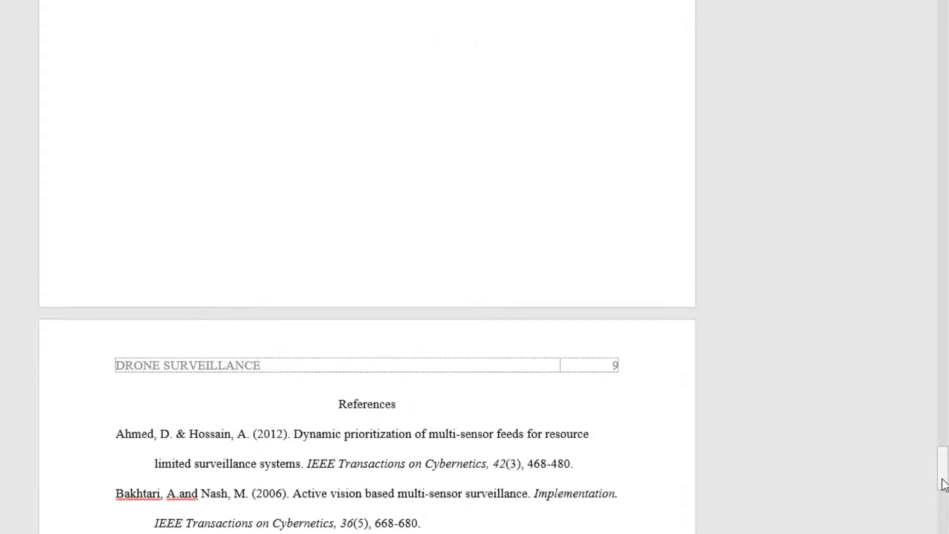
left_click_drag(942, 482, 911, 531)
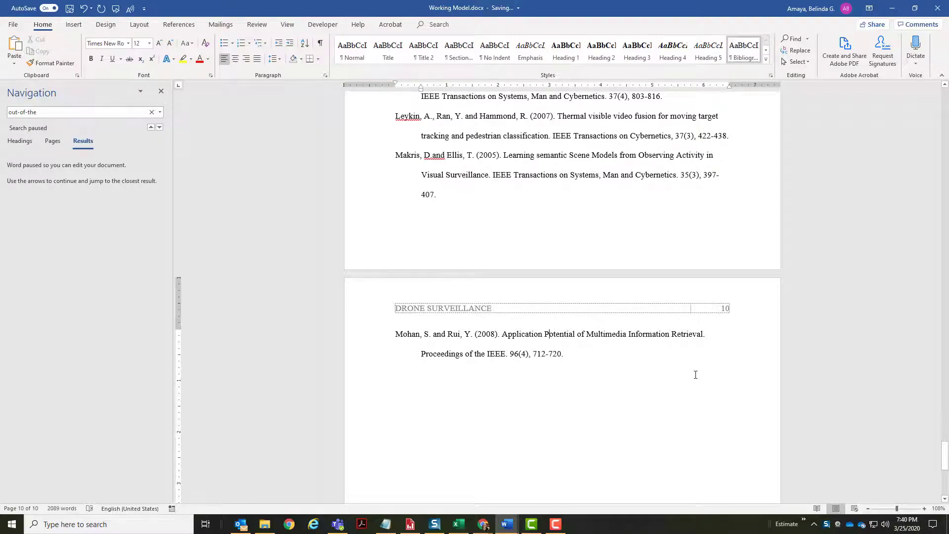
left_click_drag(944, 456, 930, 97)
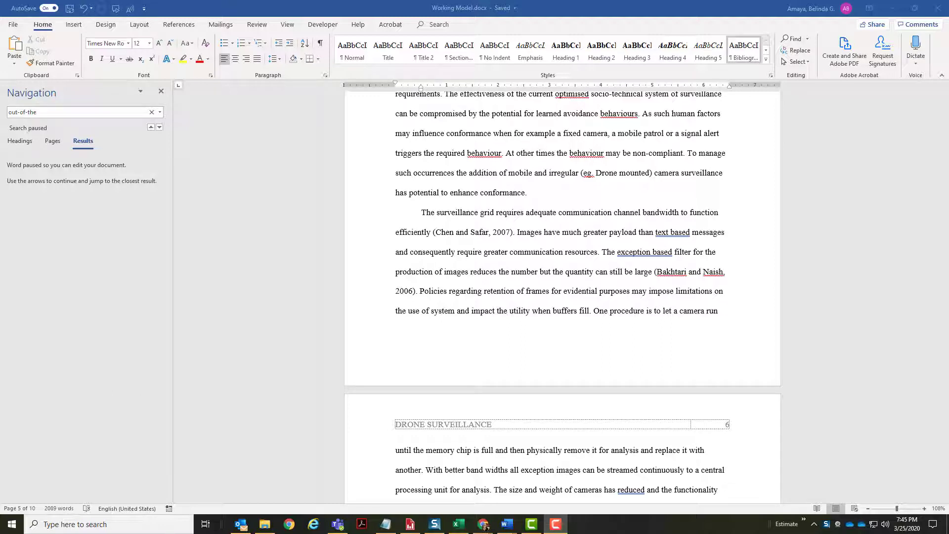
- Return to the title page, 'Use of Drone Surveillance for Parking Lot Safety'
scroll(808, 321, "up", 5)
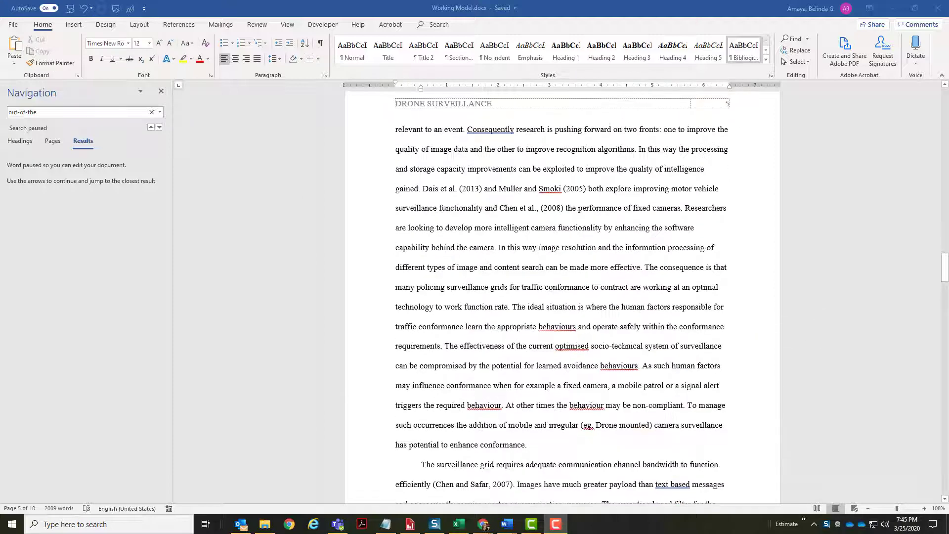
left_click_drag(943, 265, 939, 87)
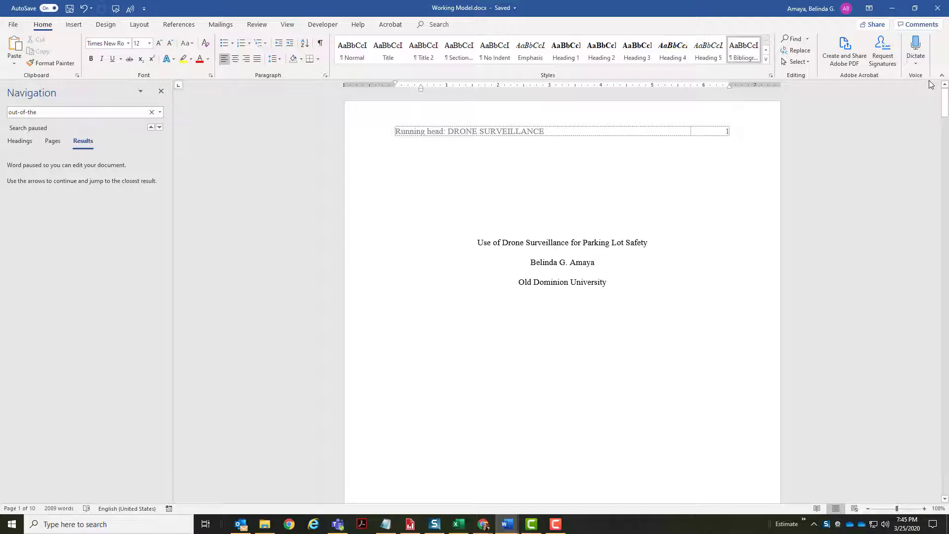